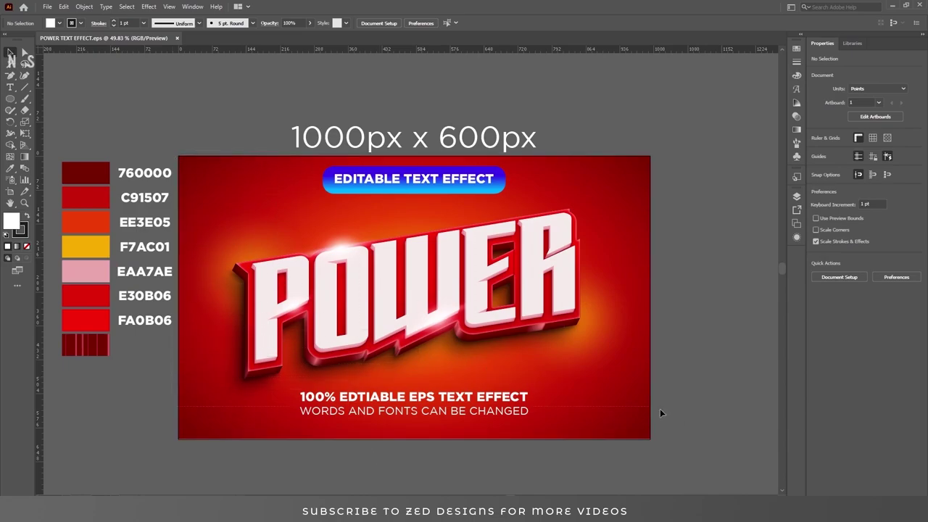
# Select all the existing POWER artwork and clear it, leaving the 1000x600 artboard blank.
pyautogui.hotkey('ctrl', 'a')
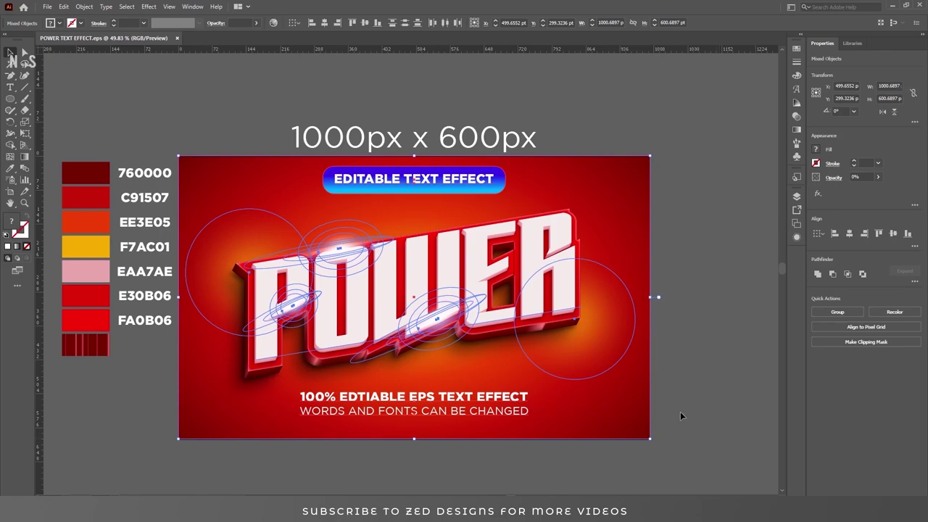
pyautogui.click(64, 6)
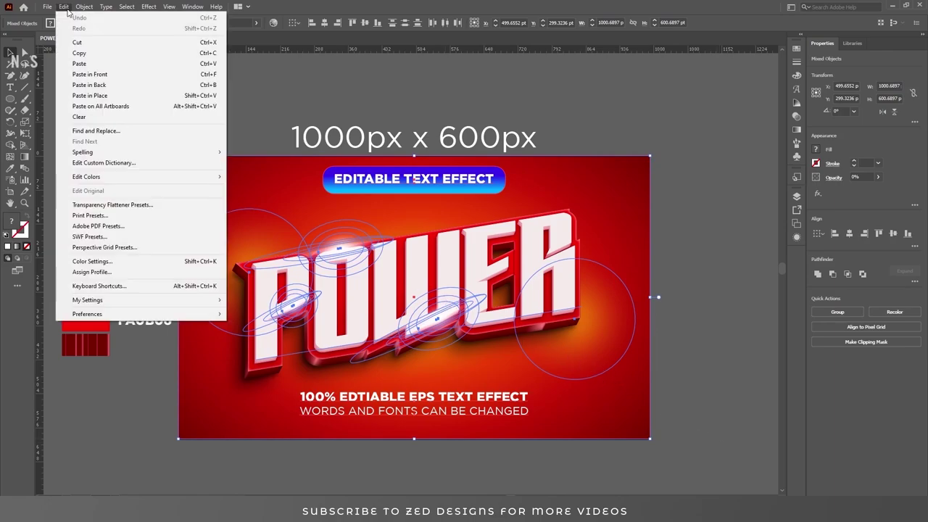
pyautogui.click(79, 116)
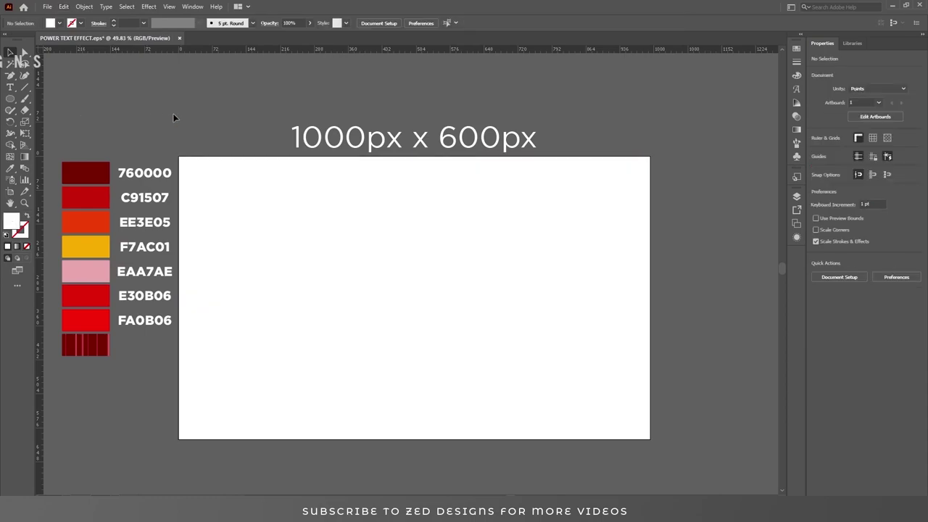
pyautogui.moveTo(16, 103); pyautogui.dragTo(58, 98)
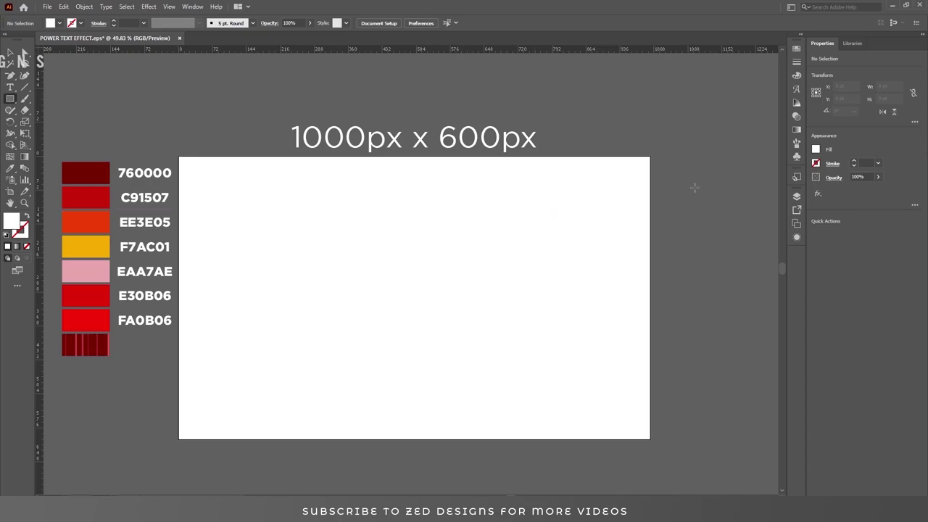
# Create a 1000 x 600 pt rectangle by clicking the artboard with the Rectangle Tool.
pyautogui.click(796, 196)
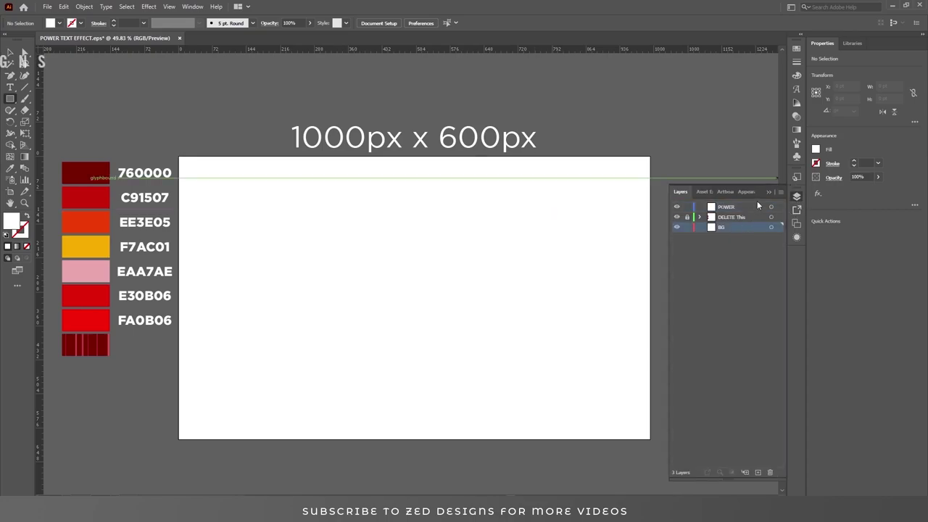
pyautogui.click(796, 195)
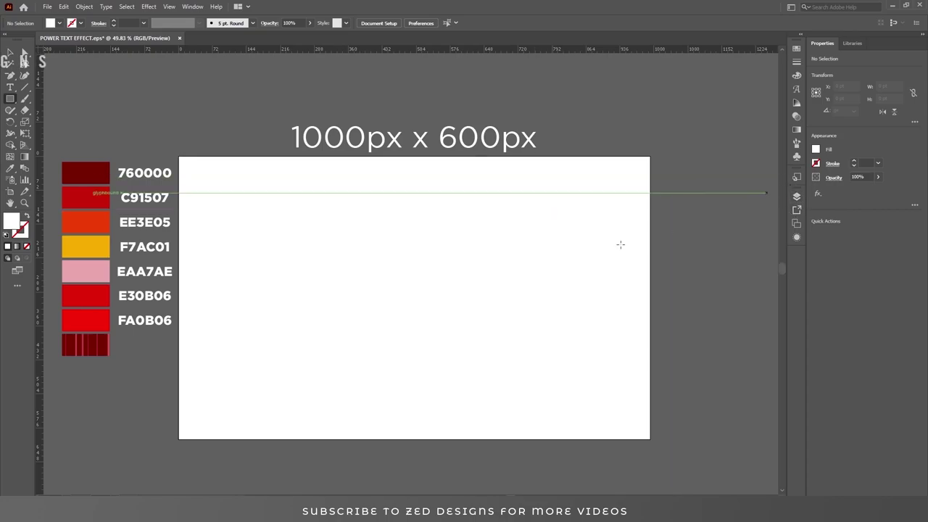
pyautogui.click(391, 269)
pyautogui.click(259, 217)
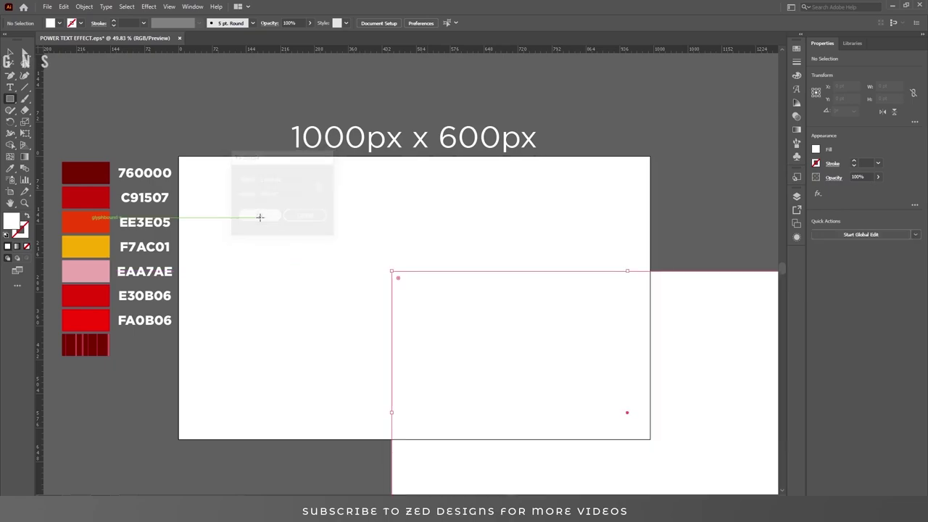
pyautogui.press('v')
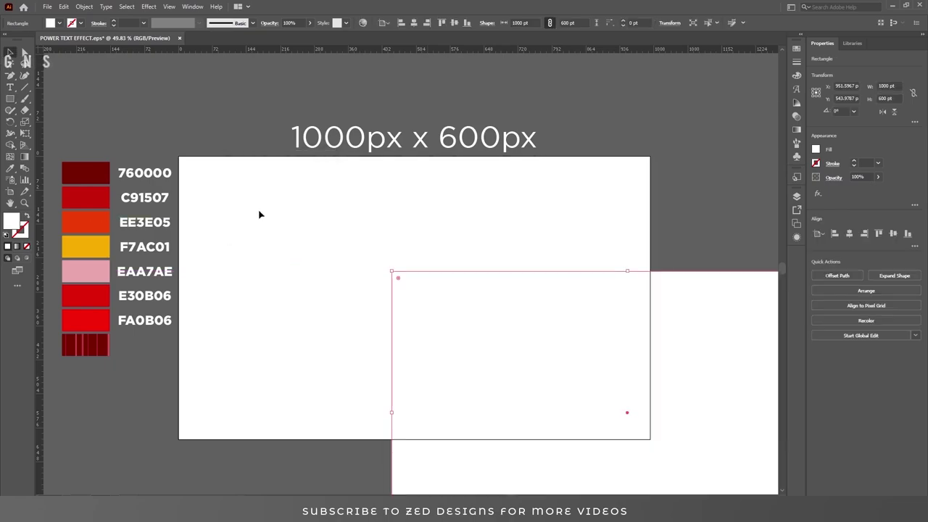
pyautogui.click(795, 129)
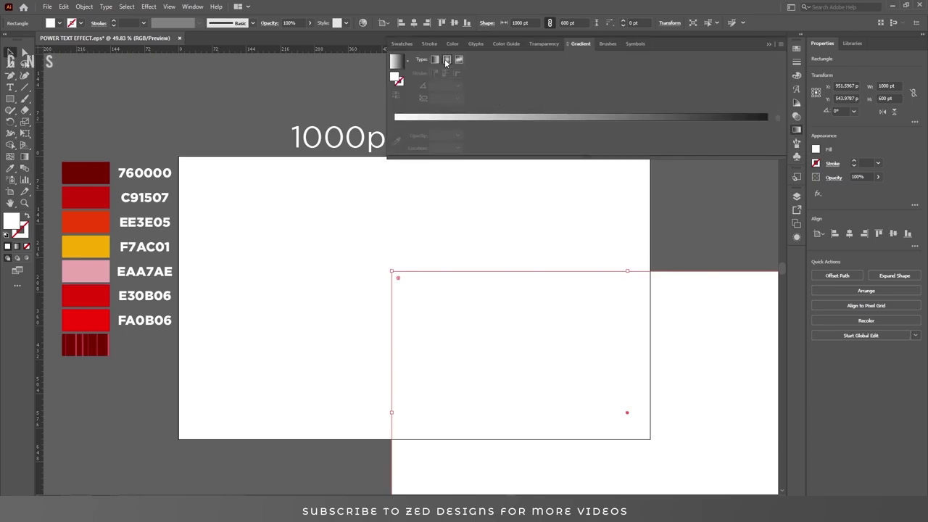
# Give the rectangle a radial gradient and centre it horizontally and vertically on the artboard.
pyautogui.click(446, 60)
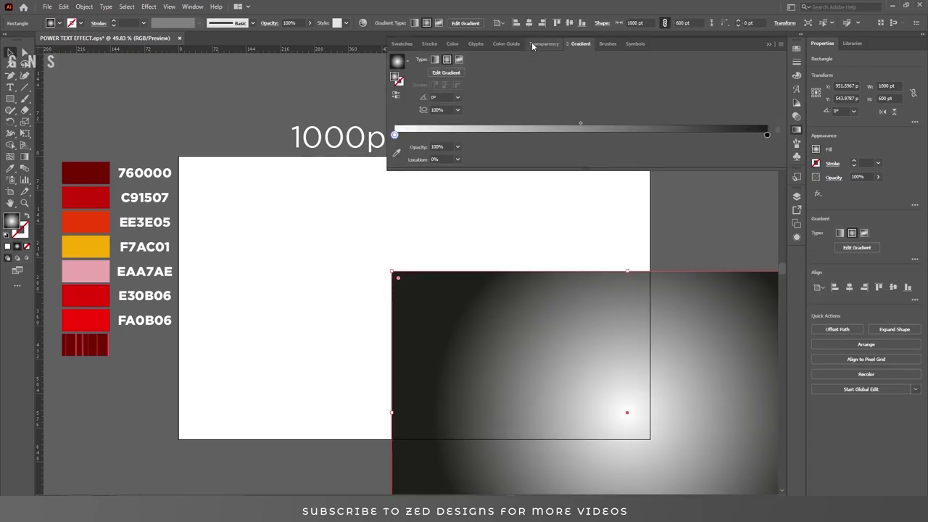
pyautogui.click(528, 22)
pyautogui.click(569, 23)
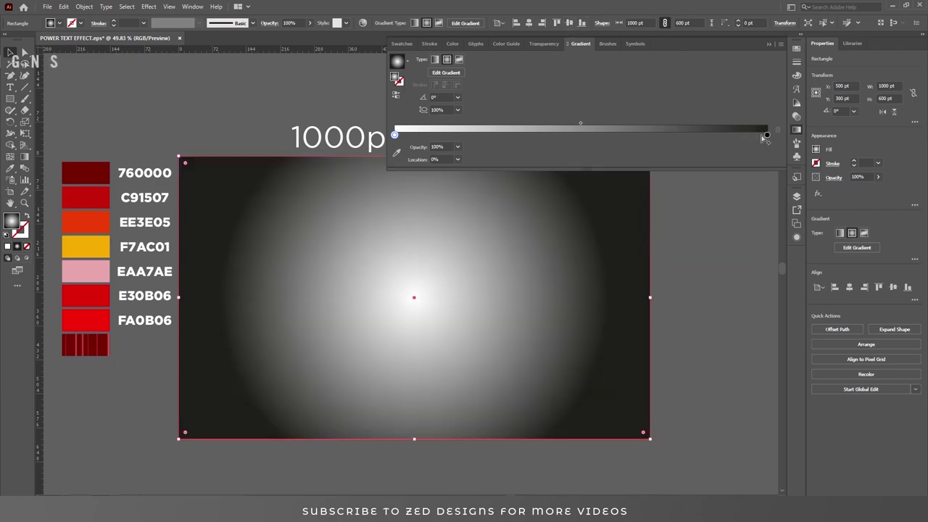
# Set the gradient's end stop to RGB hex 760000 and nudge it slightly inward.
pyautogui.doubleClick(767, 135)
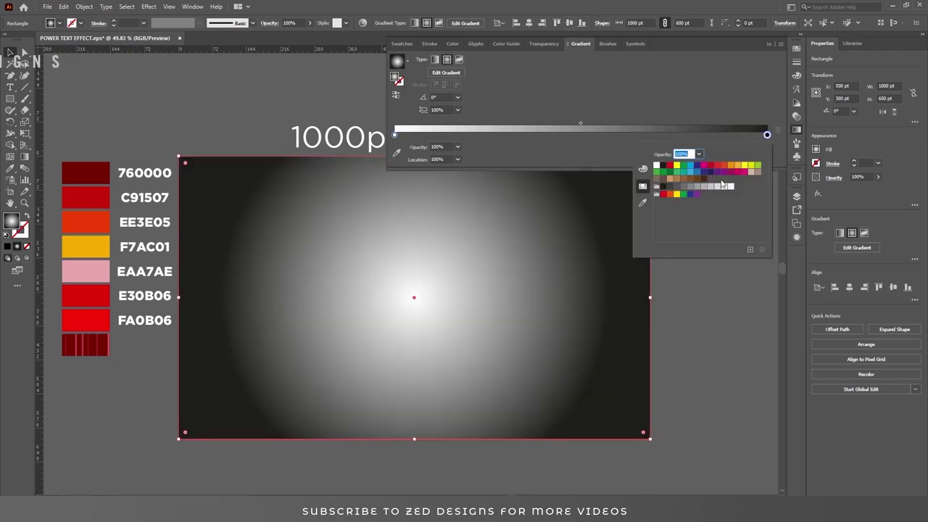
pyautogui.click(643, 170)
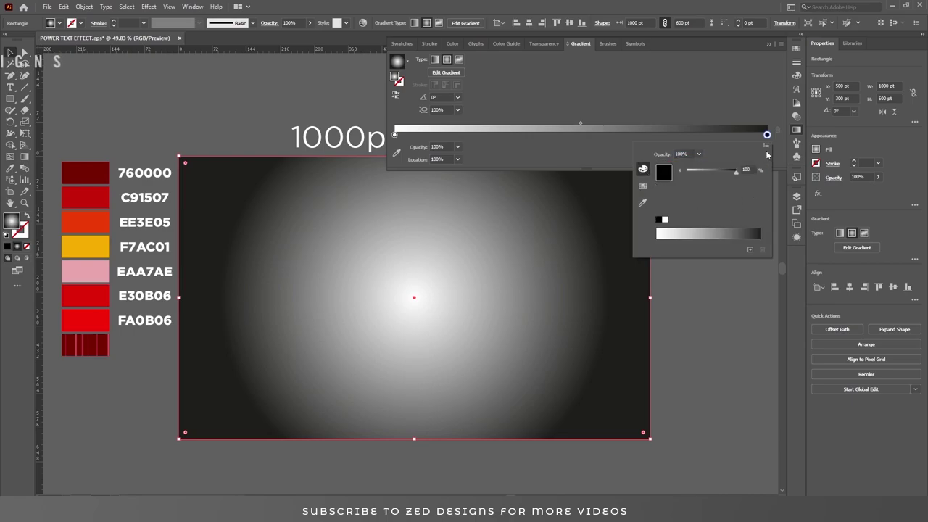
pyautogui.click(766, 146)
pyautogui.click(787, 155)
pyautogui.click(750, 220)
pyautogui.write('760000')
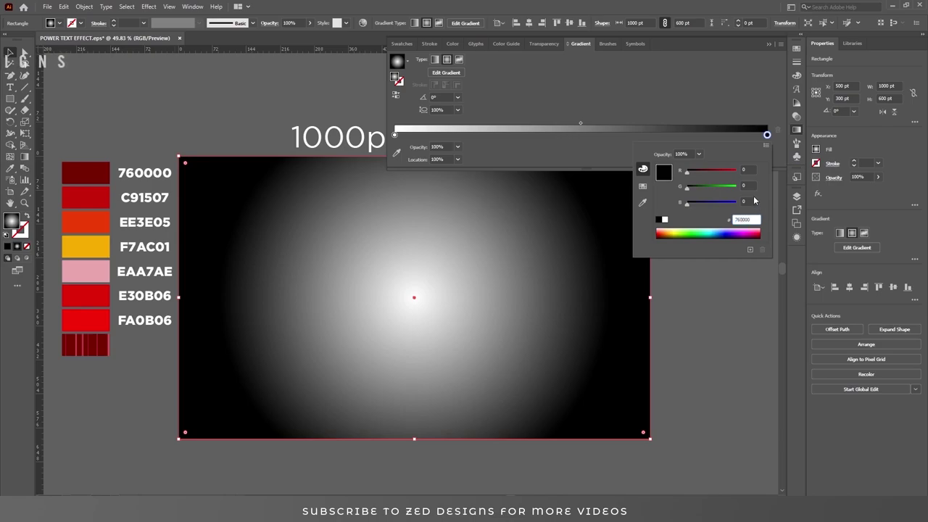
pyautogui.click(750, 187)
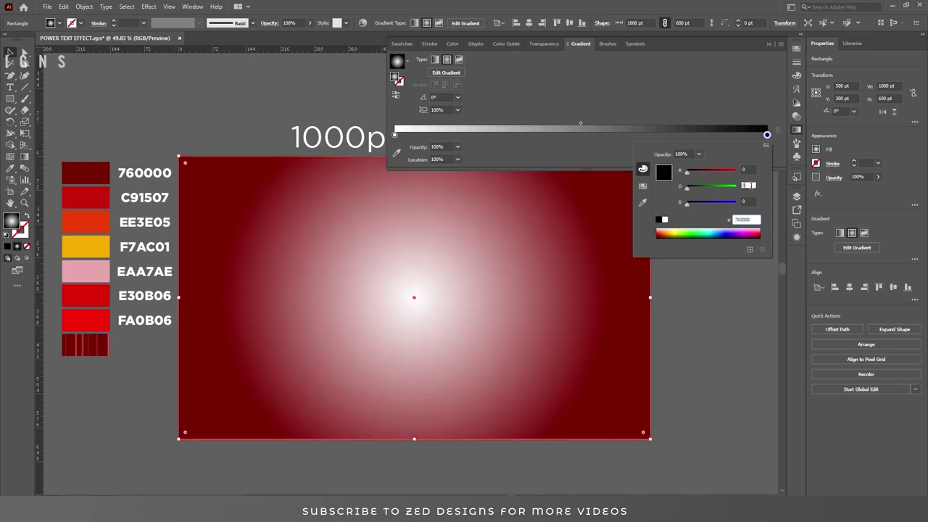
pyautogui.moveTo(768, 136); pyautogui.dragTo(755, 135)
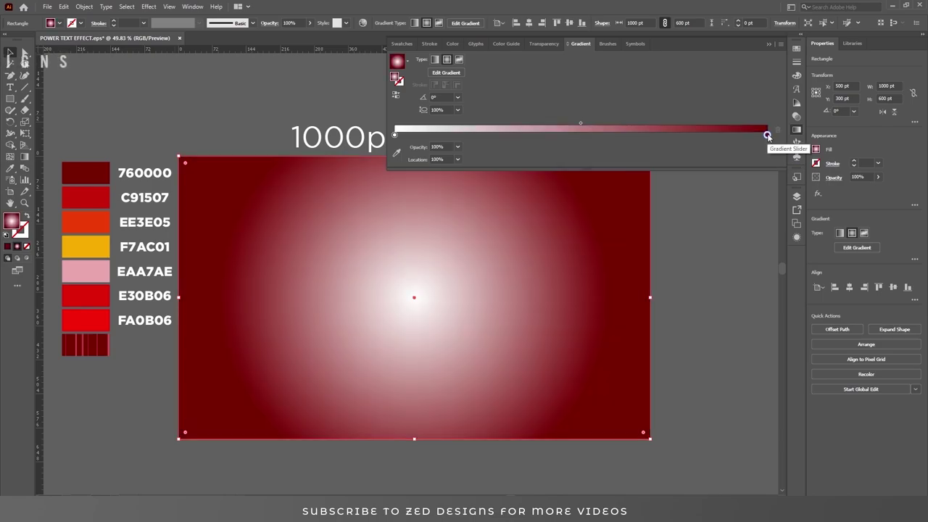
# Add a gradient stop at 58% coloured red C91507.
pyautogui.moveTo(689, 135); pyautogui.dragTo(635, 135)
pyautogui.doubleClick(440, 159)
pyautogui.write('65')
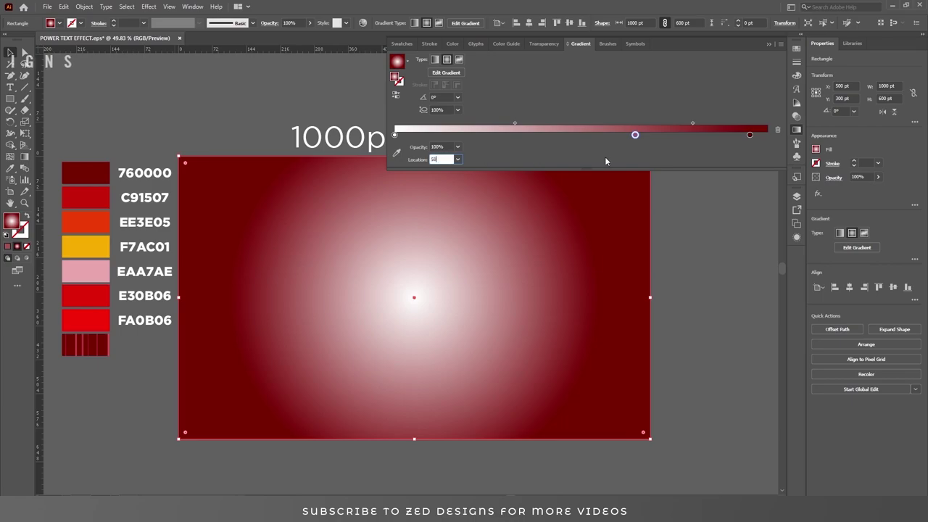
pyautogui.press('Return')
pyautogui.doubleClick(610, 134)
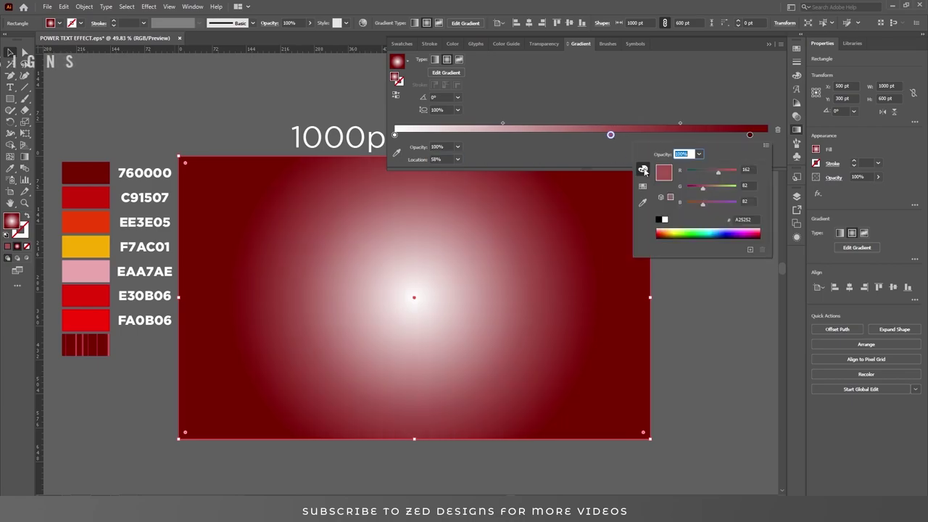
pyautogui.click(756, 219)
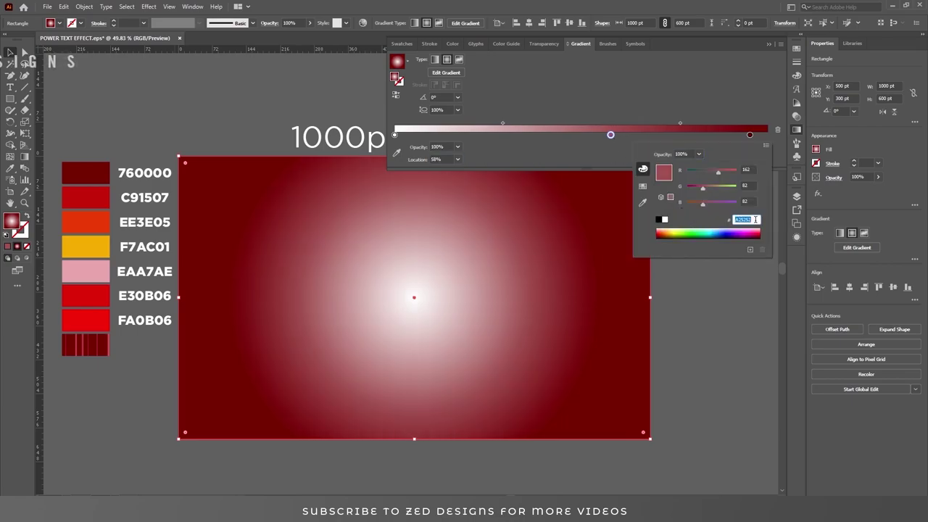
pyautogui.write('e')
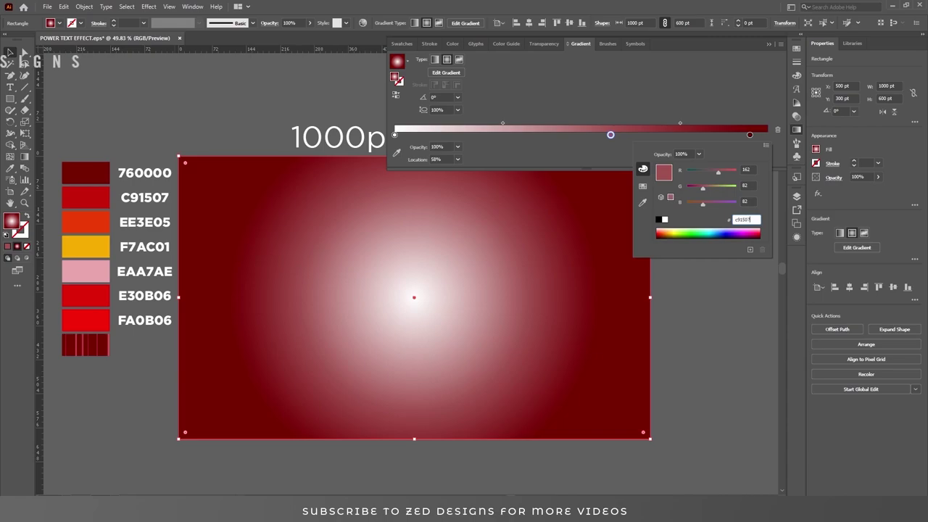
pyautogui.press('Return')
pyautogui.click(668, 103)
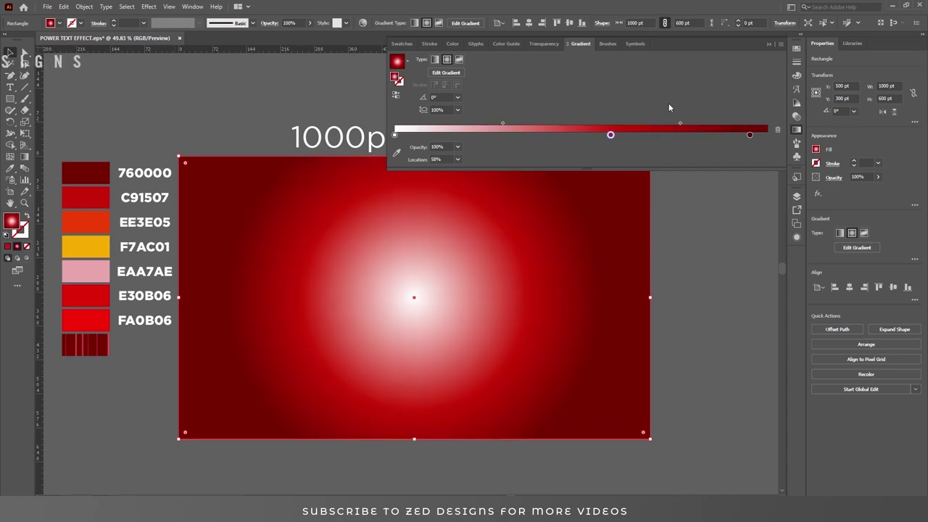
# Add another gradient stop at 35% coloured orange-red EE3E05.
pyautogui.click(508, 135)
pyautogui.click(445, 159)
pyautogui.doubleClick(444, 159)
pyautogui.write('35')
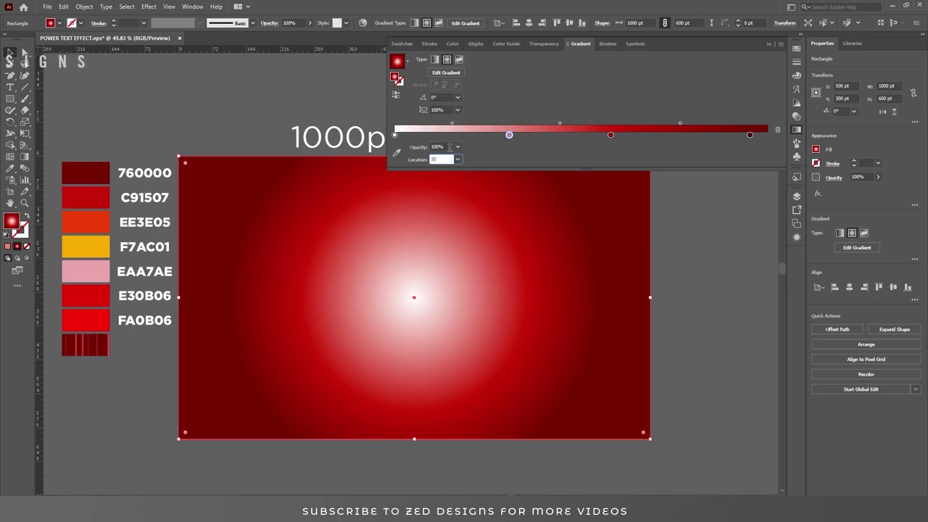
pyautogui.click(449, 146)
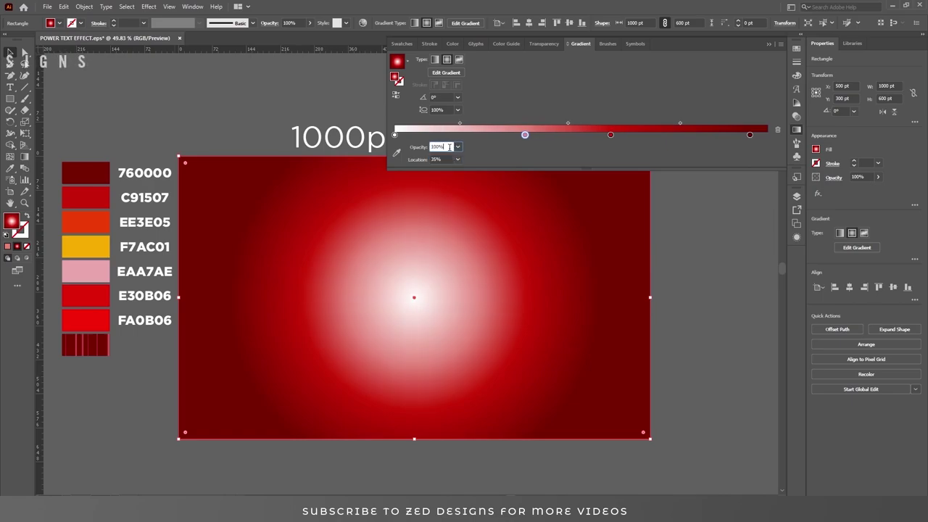
pyautogui.press('Return')
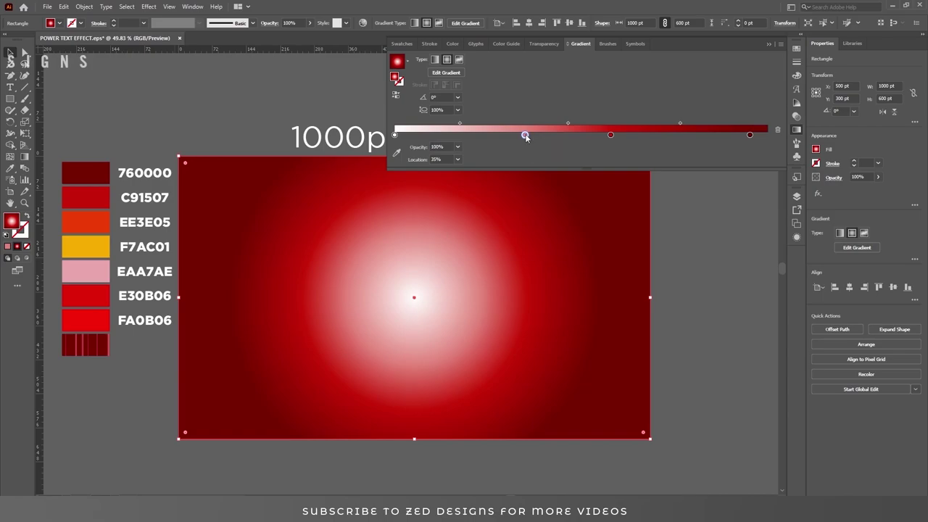
pyautogui.doubleClick(525, 134)
pyautogui.click(739, 219)
pyautogui.press('BackSpace')
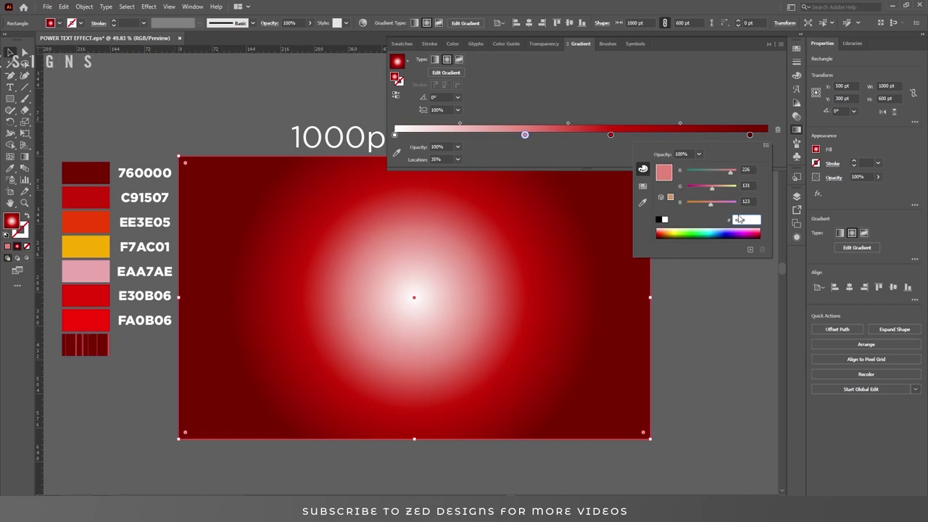
pyautogui.write('ee3e05')
pyautogui.click(744, 203)
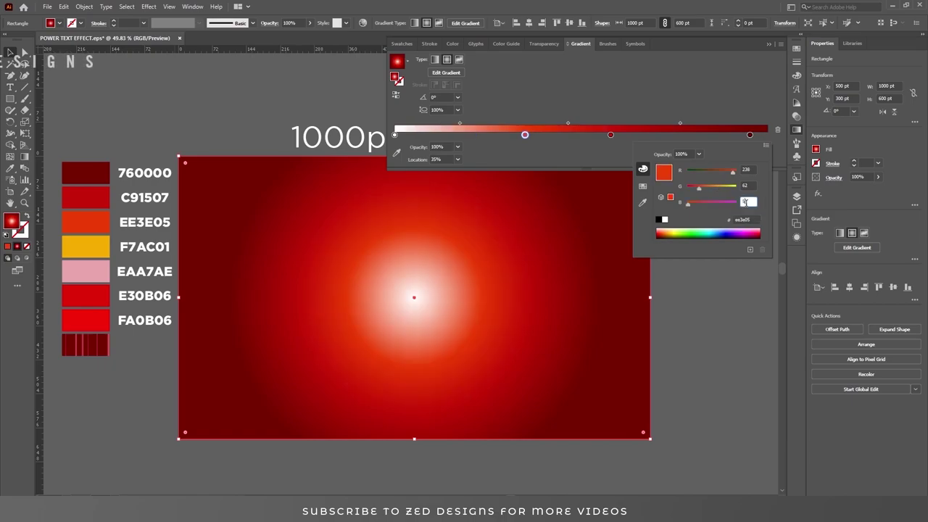
pyautogui.click(594, 106)
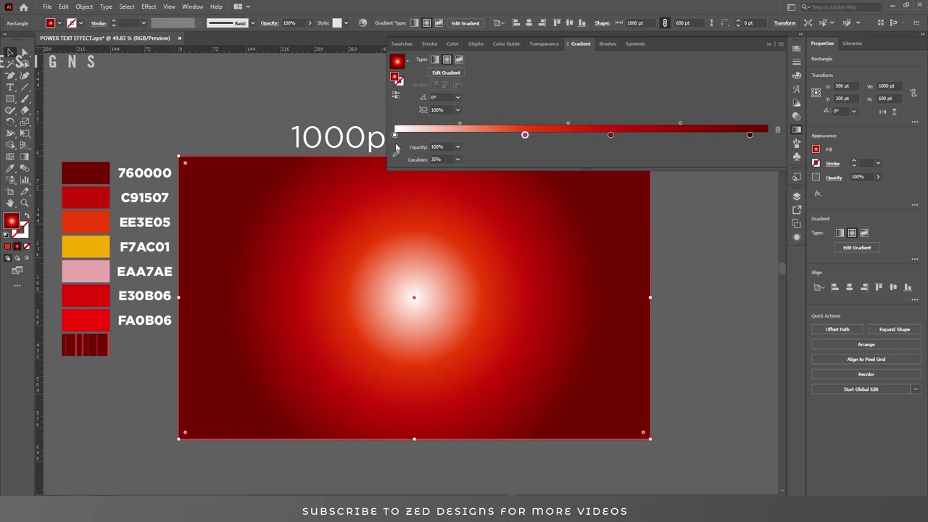
# Change the white centre stop to orange-yellow F7AC01 in RGB mode.
pyautogui.doubleClick(395, 135)
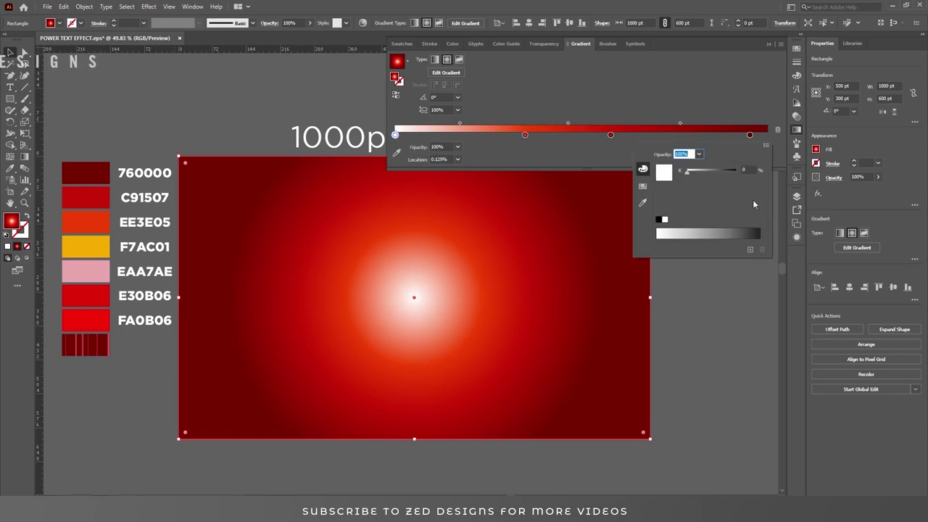
pyautogui.click(765, 145)
pyautogui.click(790, 159)
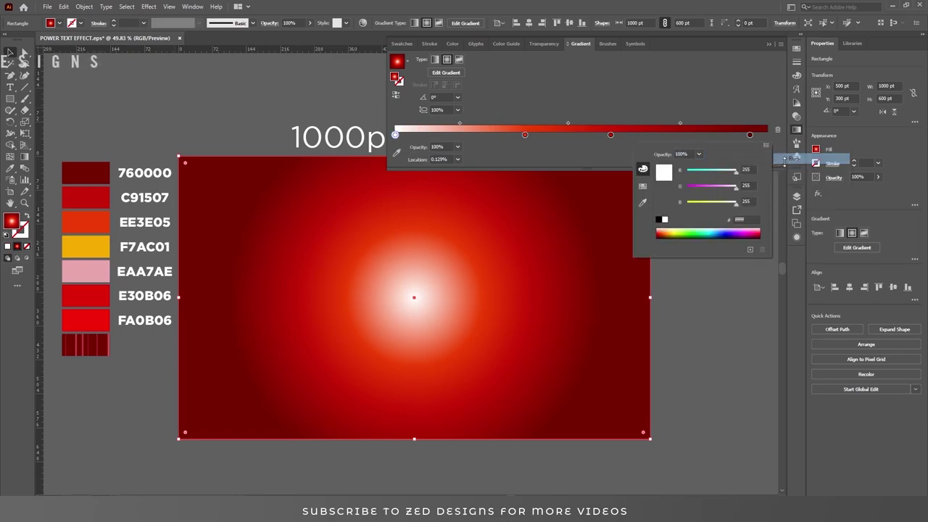
pyautogui.click(749, 219)
pyautogui.write('f7ac01')
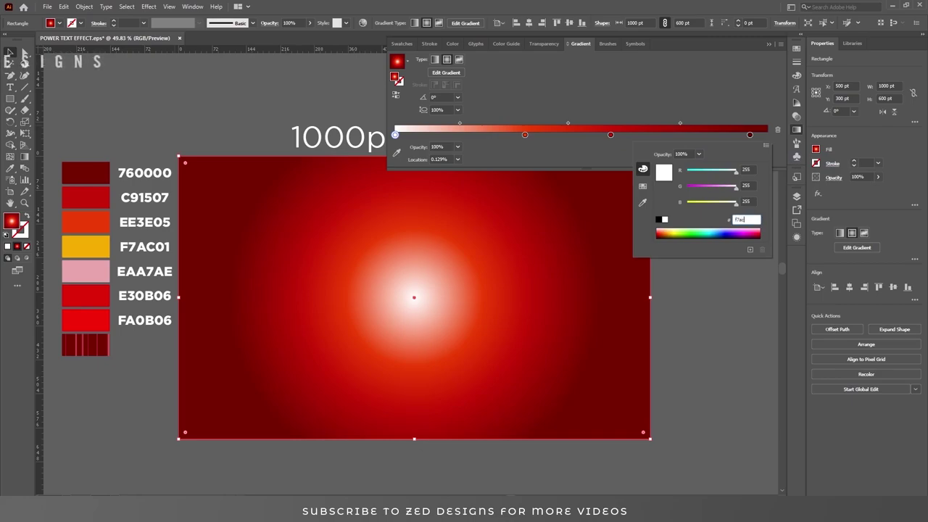
pyautogui.click(749, 201)
pyautogui.click(733, 86)
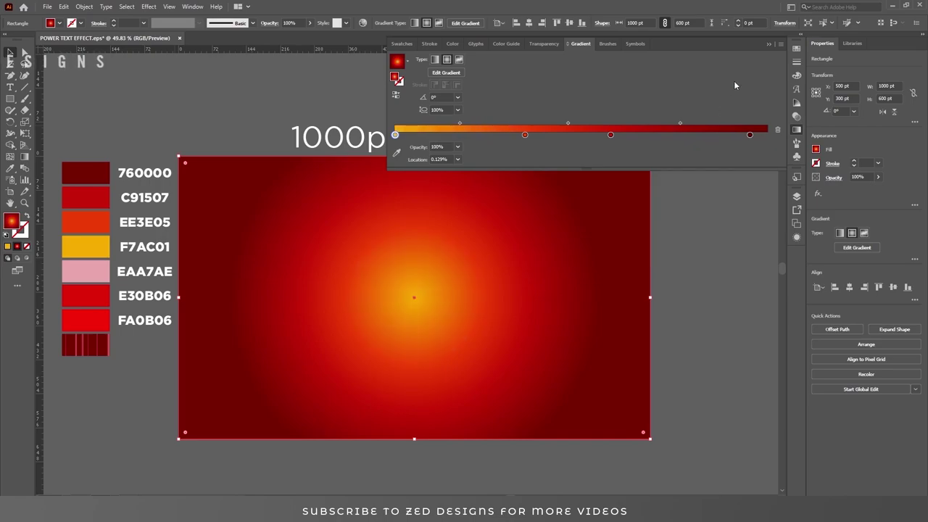
pyautogui.click(769, 45)
# Flatten and stretch the radial gradient into a wide ellipse with the Gradient tool, then deselect.
pyautogui.press('g')
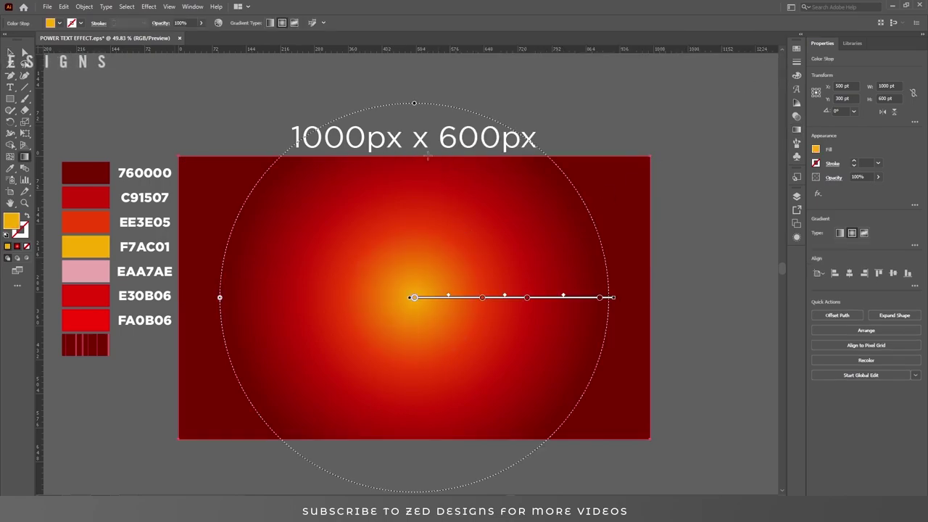
pyautogui.moveTo(413, 104); pyautogui.dragTo(414, 146)
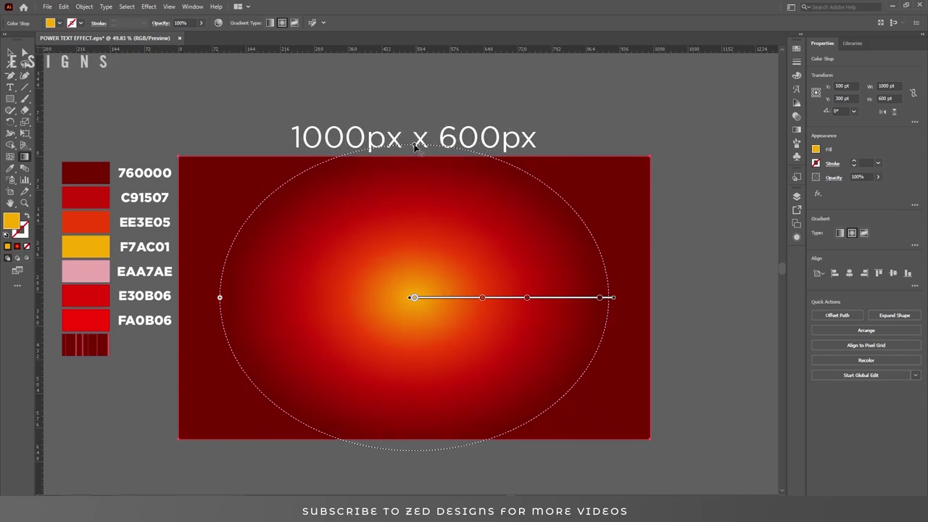
pyautogui.moveTo(615, 297); pyautogui.dragTo(736, 297)
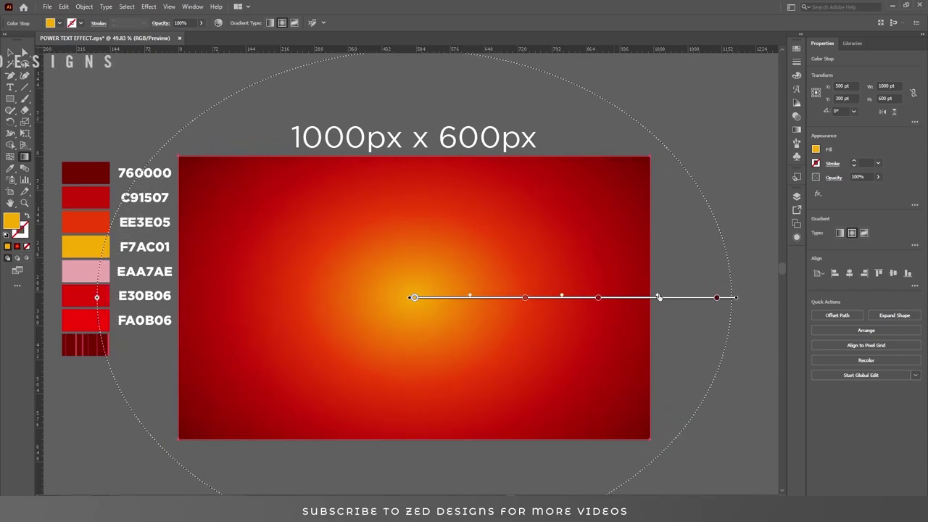
pyautogui.moveTo(736, 297); pyautogui.dragTo(746, 299)
pyautogui.press('v')
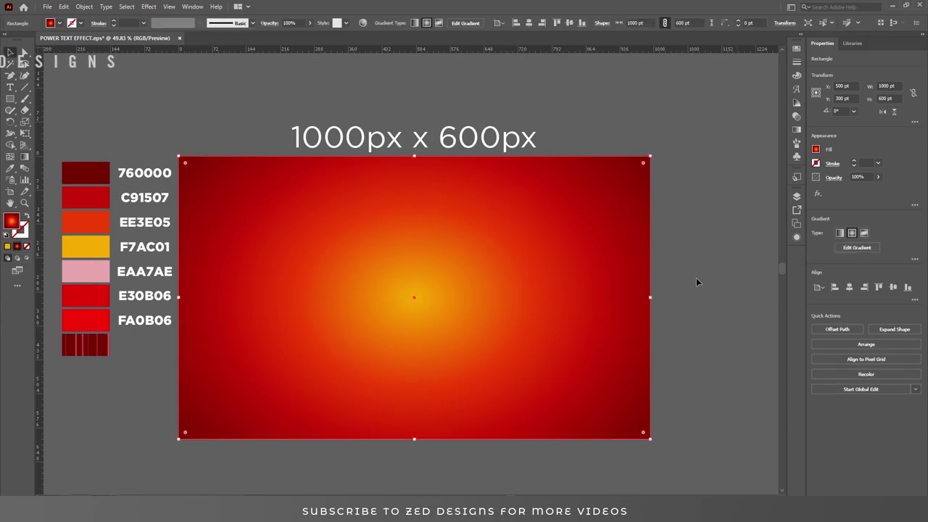
pyautogui.click(687, 276)
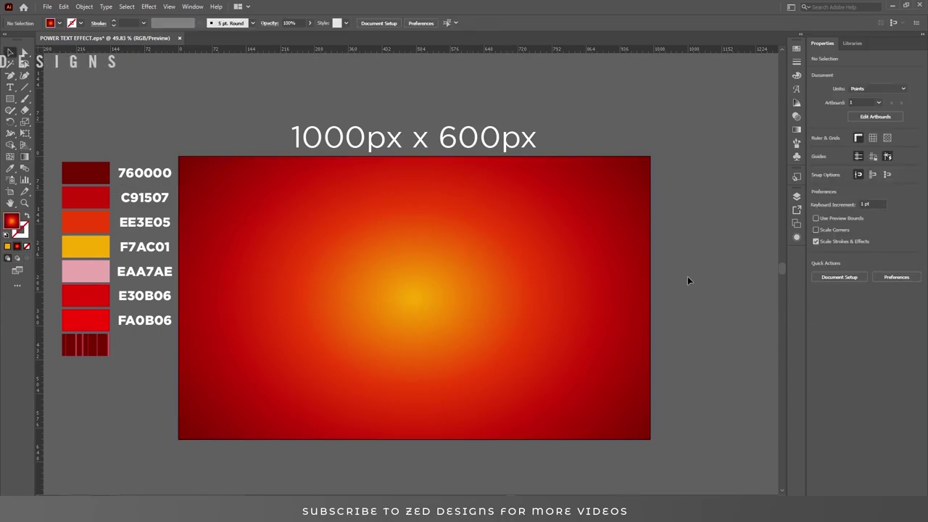
# Lock the BG layer and make POWER the active layer.
pyautogui.click(794, 200)
pyautogui.click(687, 227)
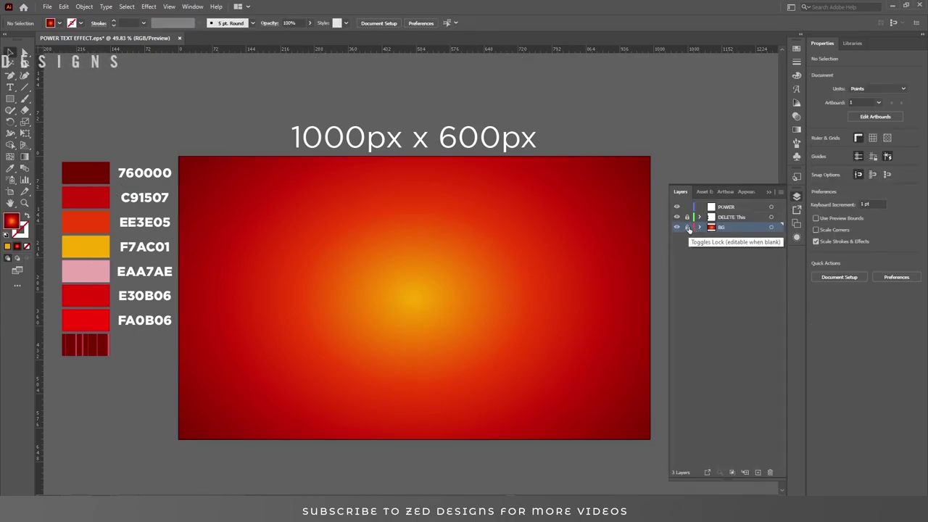
pyautogui.click(720, 209)
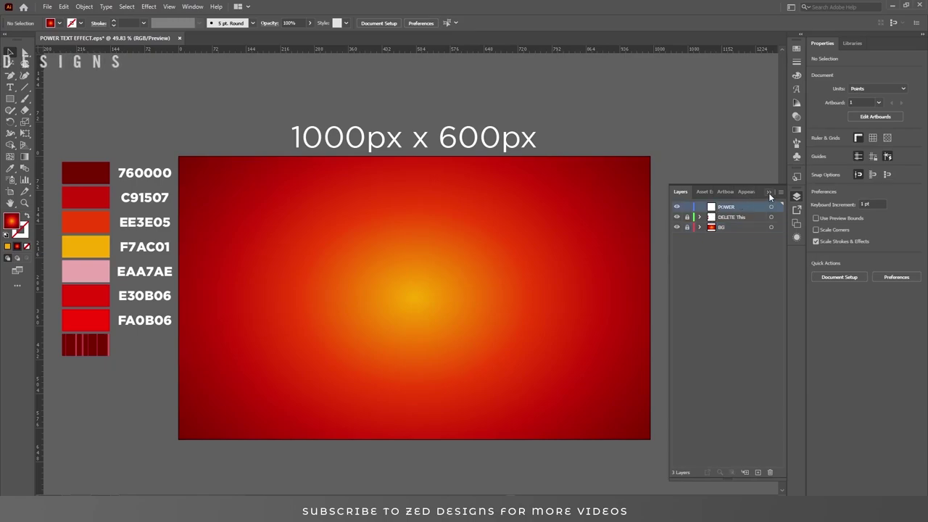
pyautogui.click(768, 192)
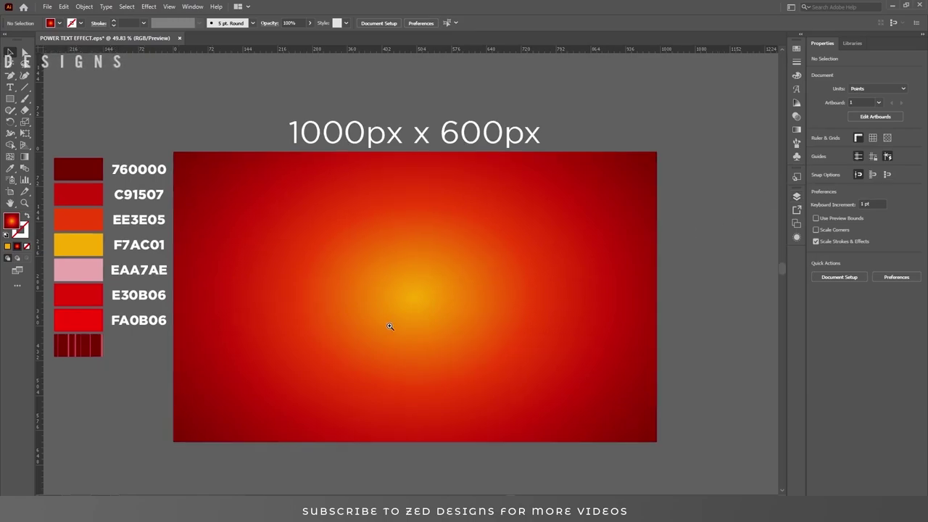
# Place a new placeholder text object on the artboard with the Type tool.
pyautogui.scroll(2, 391, 326)
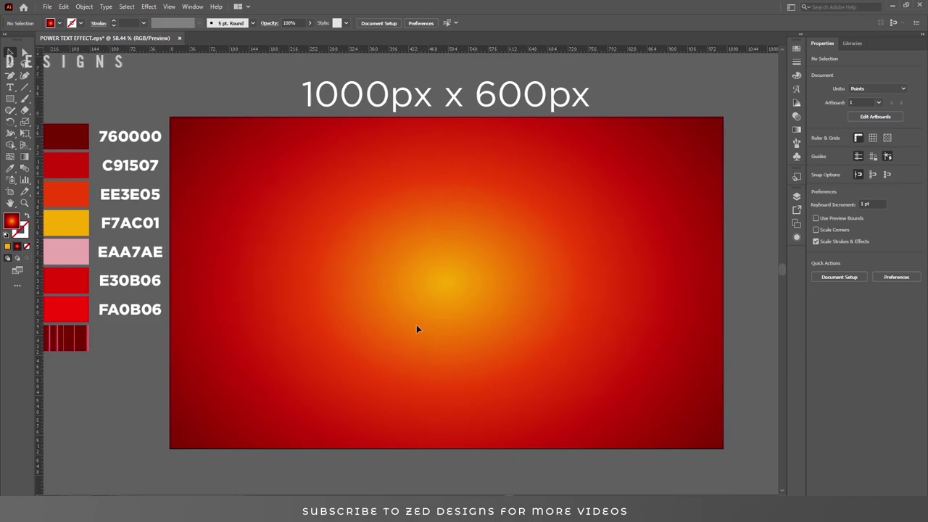
pyautogui.press('t')
pyautogui.click(364, 260)
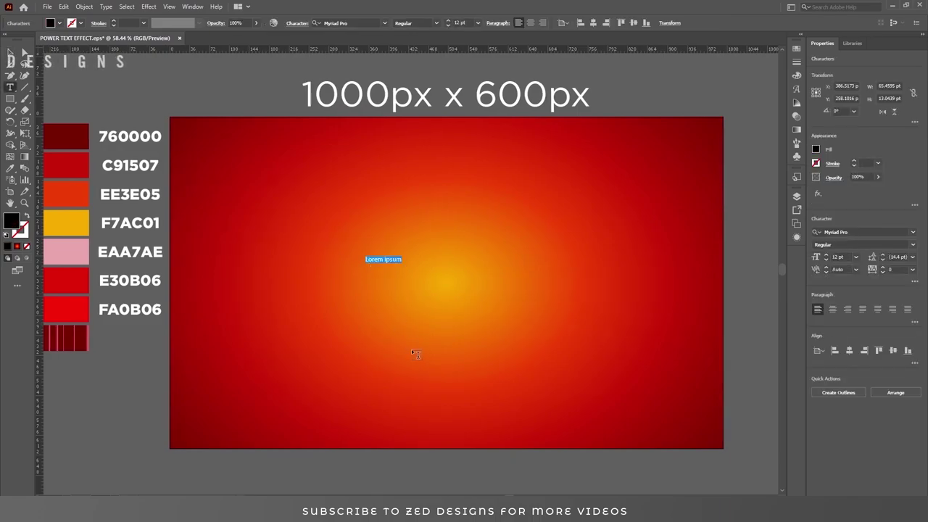
# Type POWER and set it to Subspace at 300 pt.
pyautogui.write('POWER')
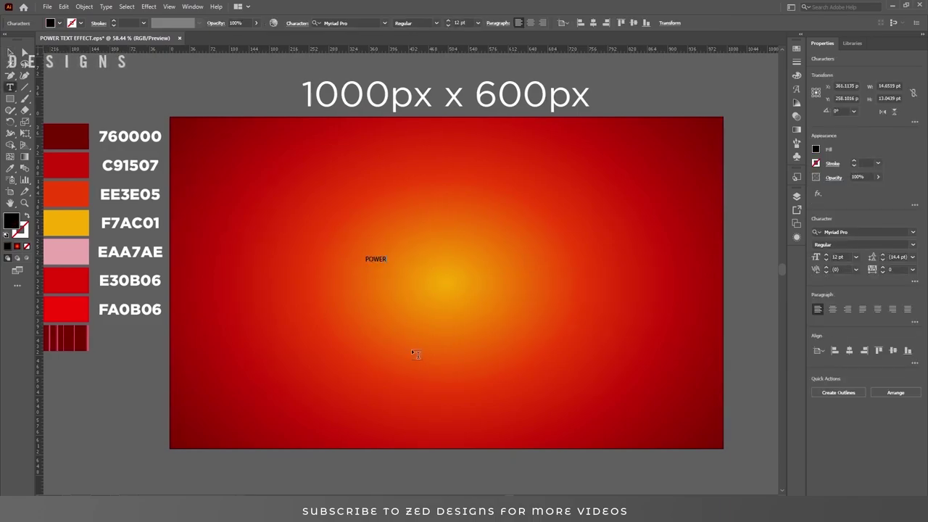
pyautogui.click(7, 55)
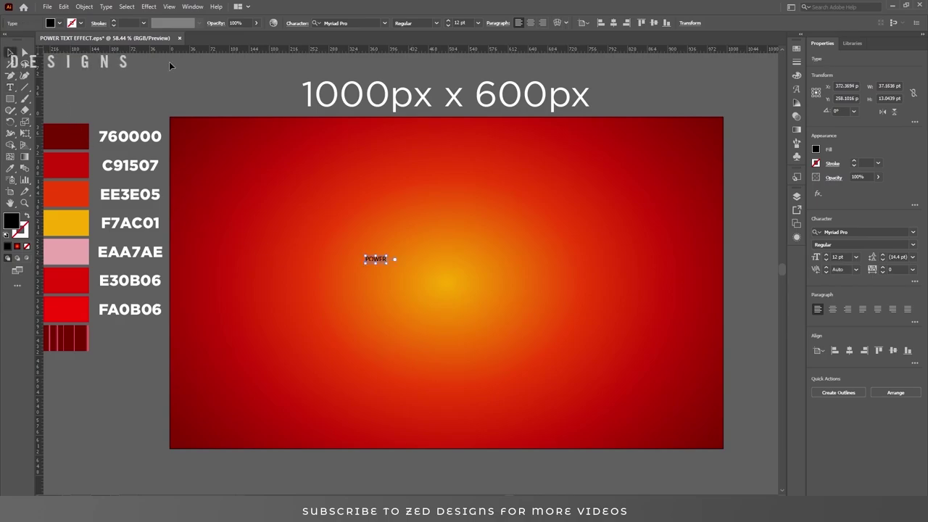
pyautogui.click(457, 24)
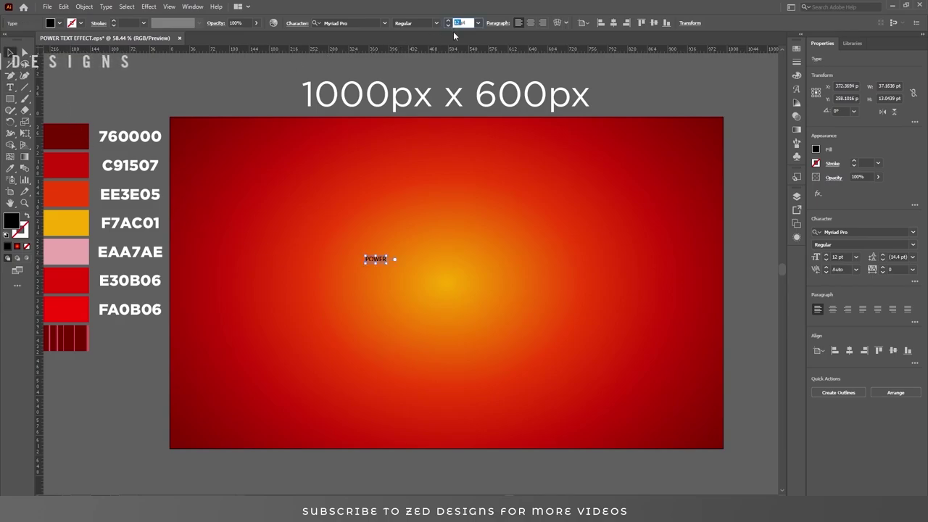
pyautogui.write('1')
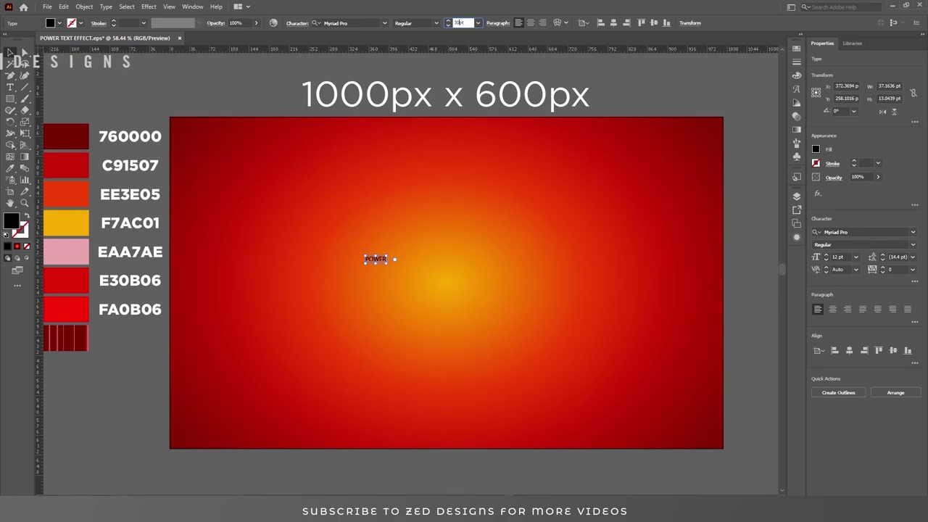
pyautogui.press('Return')
pyautogui.click(374, 22)
pyautogui.write('sub')
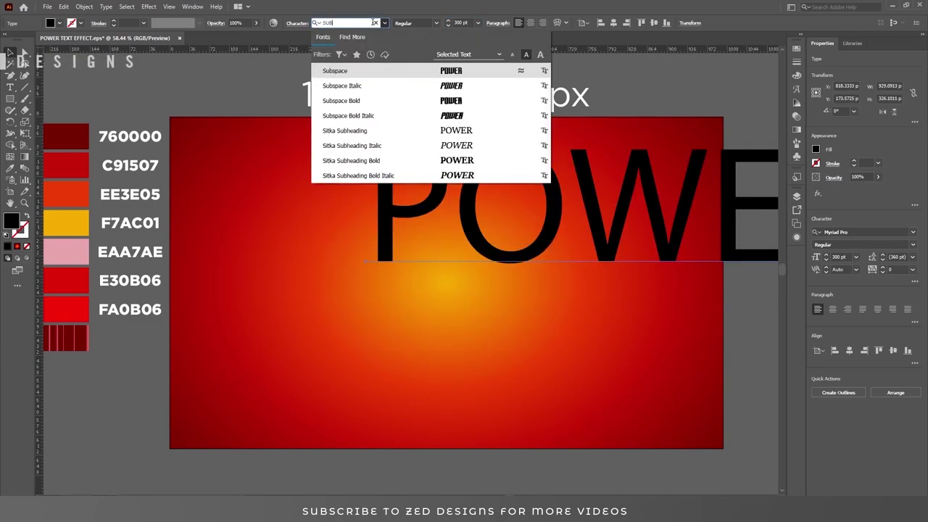
pyautogui.press('Return')
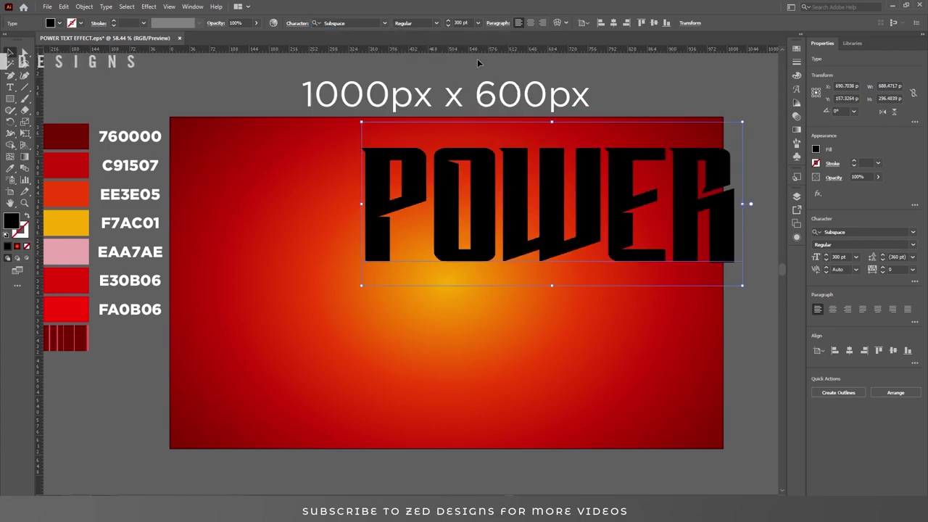
# Centre-align POWER and centre it horizontally and vertically on the artboard.
pyautogui.click(530, 22)
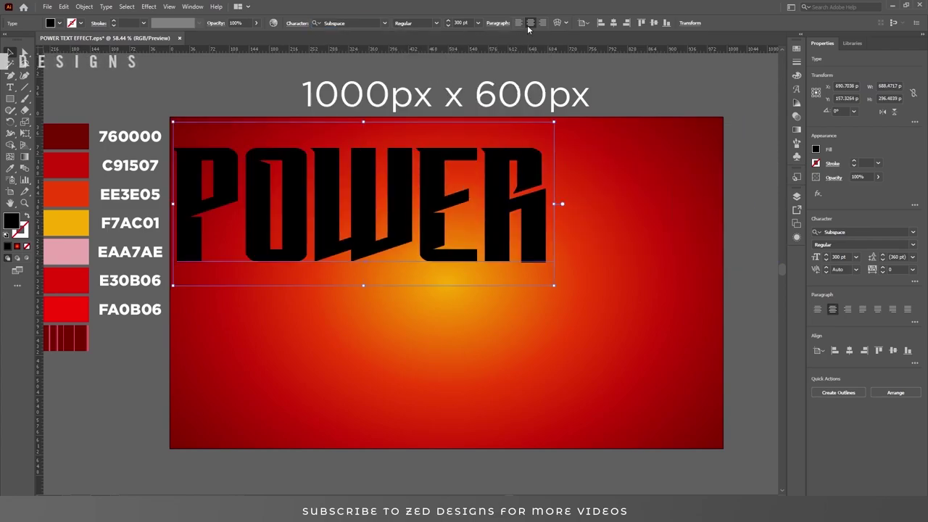
pyautogui.click(614, 22)
pyautogui.click(654, 22)
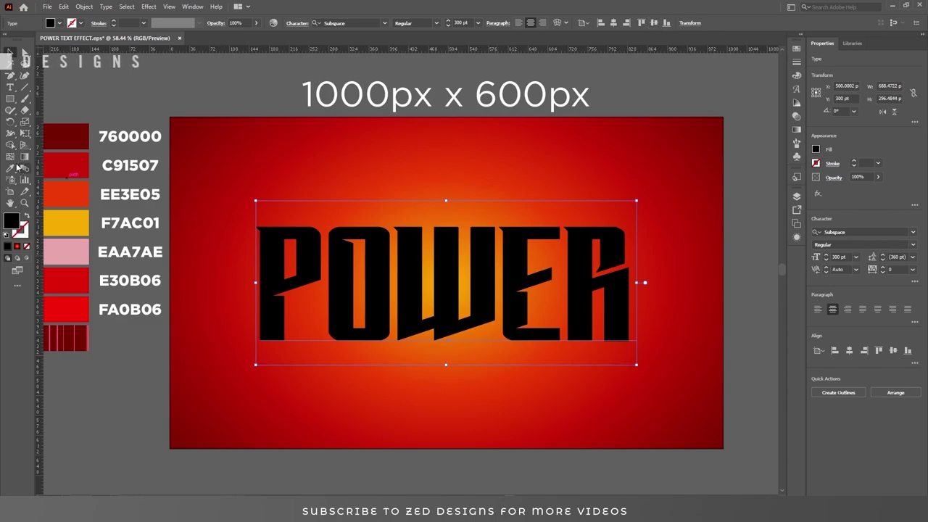
pyautogui.click(25, 134)
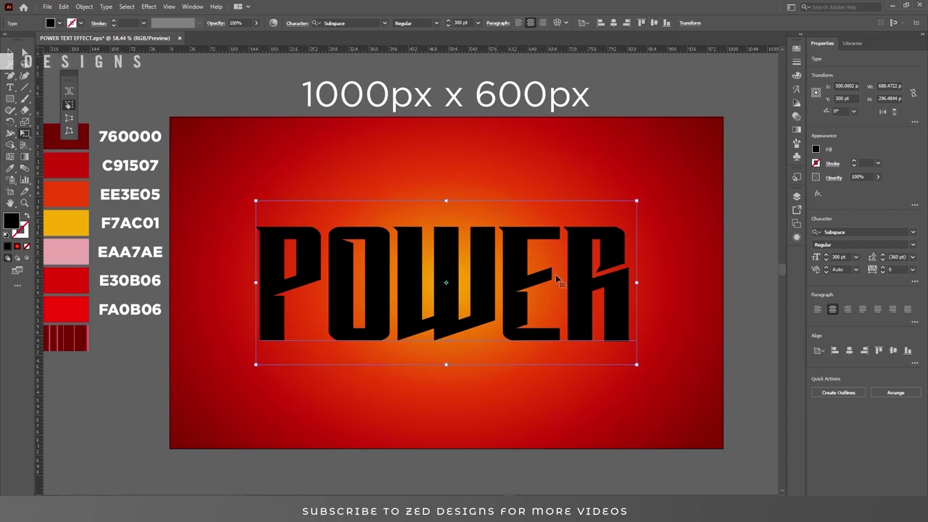
# Skew POWER so its right side rises, and set its fill to None.
pyautogui.moveTo(636, 281); pyautogui.dragTo(637, 240)
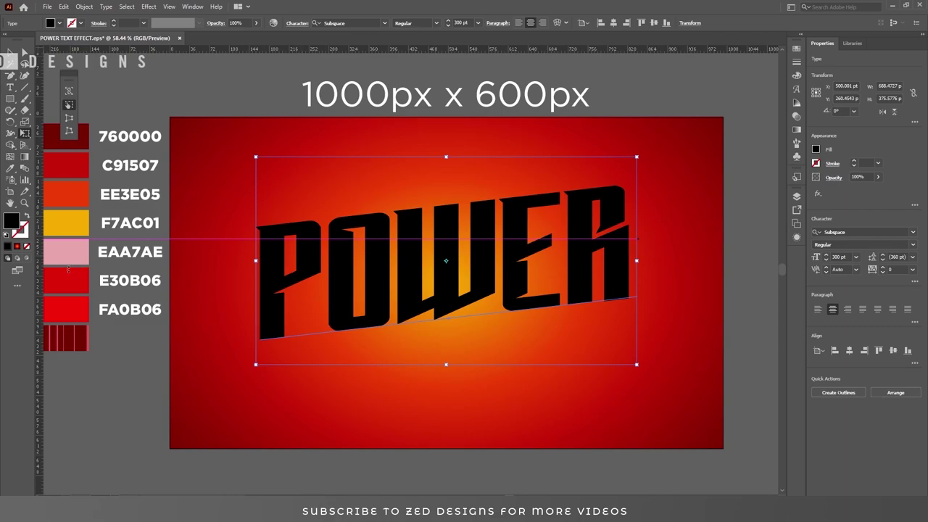
pyautogui.click(26, 247)
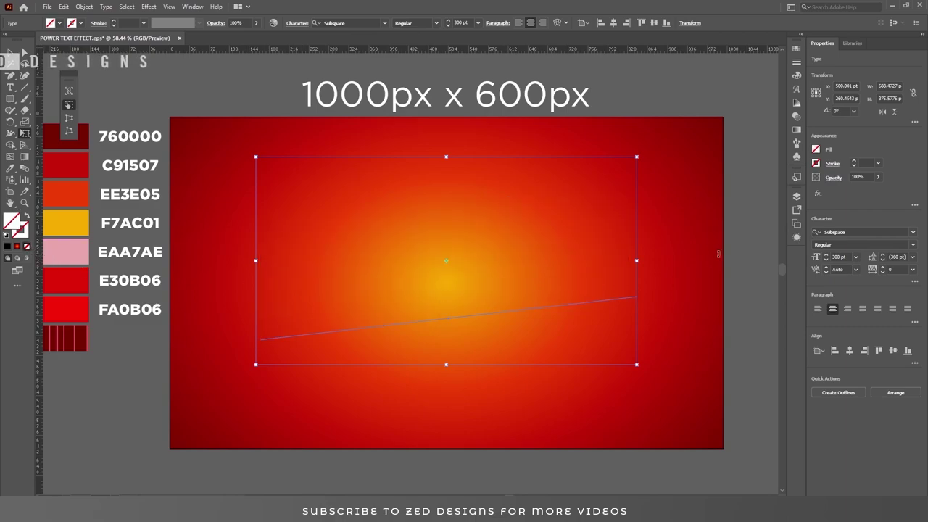
pyautogui.click(796, 236)
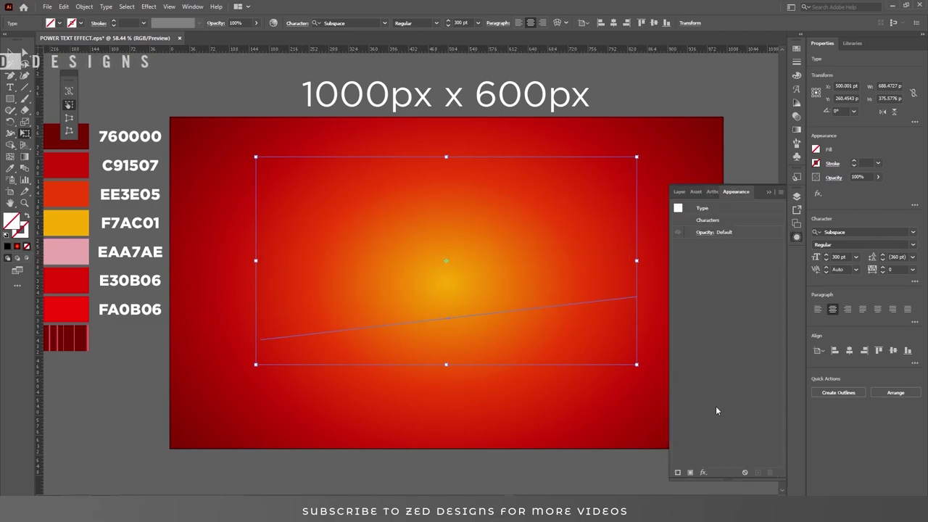
# Add a white fill to POWER in the Appearance panel.
pyautogui.click(690, 476)
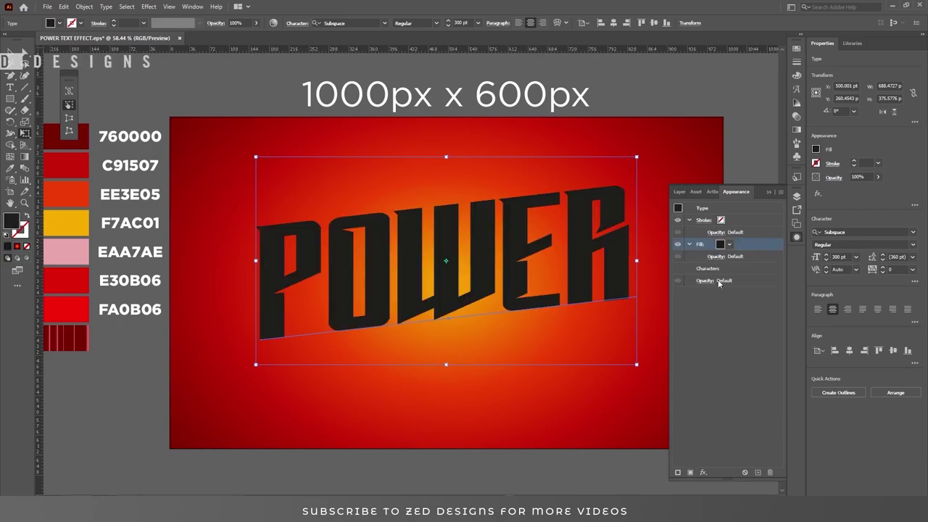
pyautogui.click(729, 244)
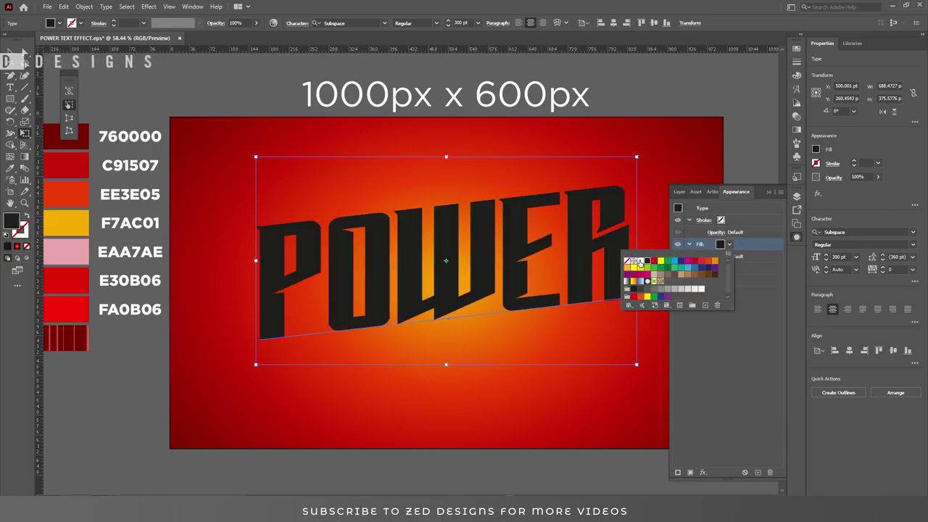
pyautogui.click(637, 261)
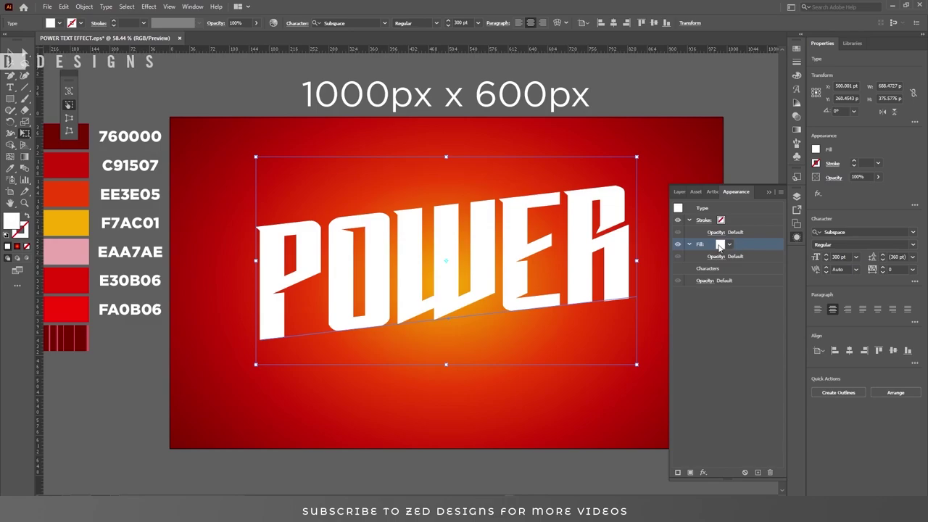
pyautogui.click(690, 244)
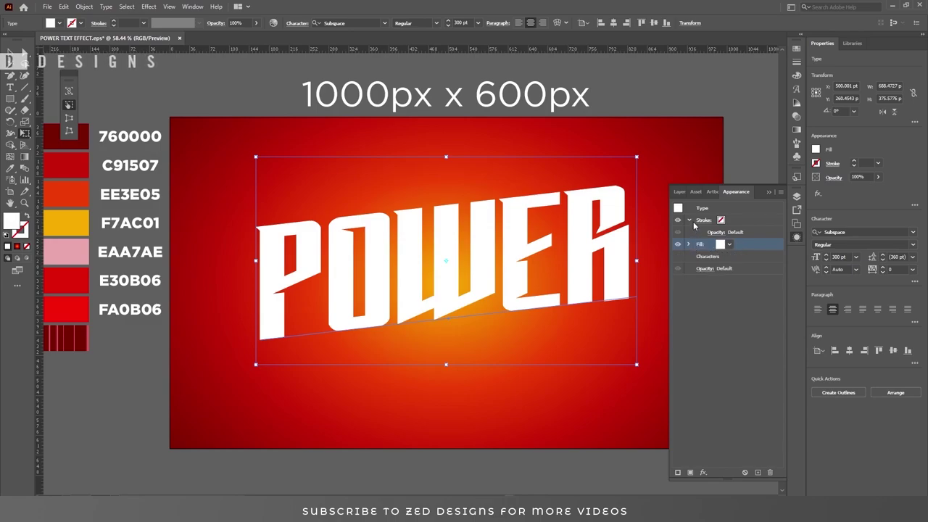
pyautogui.click(690, 220)
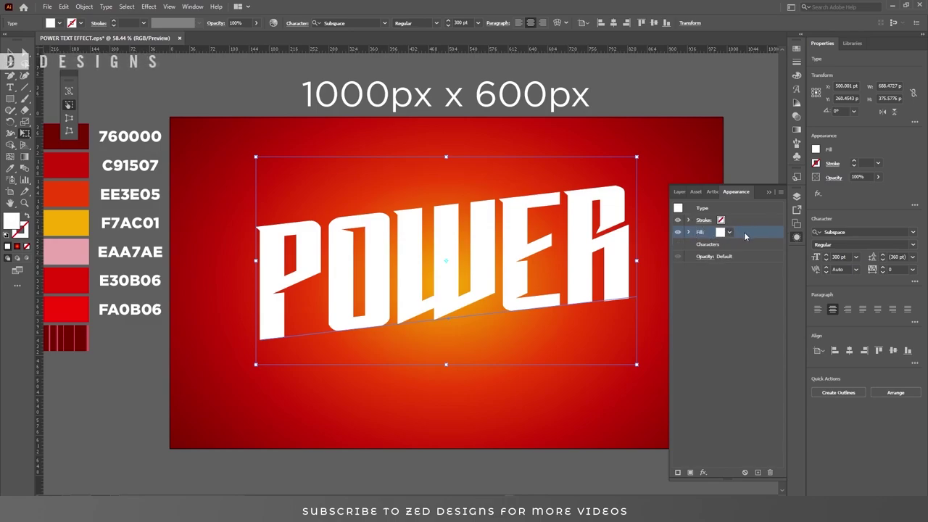
# Add a second, lower fill coloured pink EAA7AE.
pyautogui.click(757, 472)
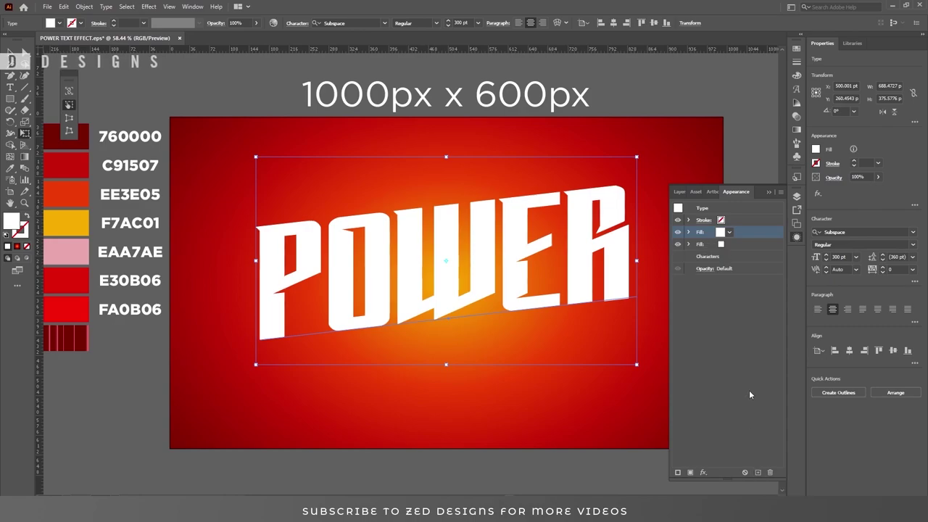
pyautogui.click(740, 246)
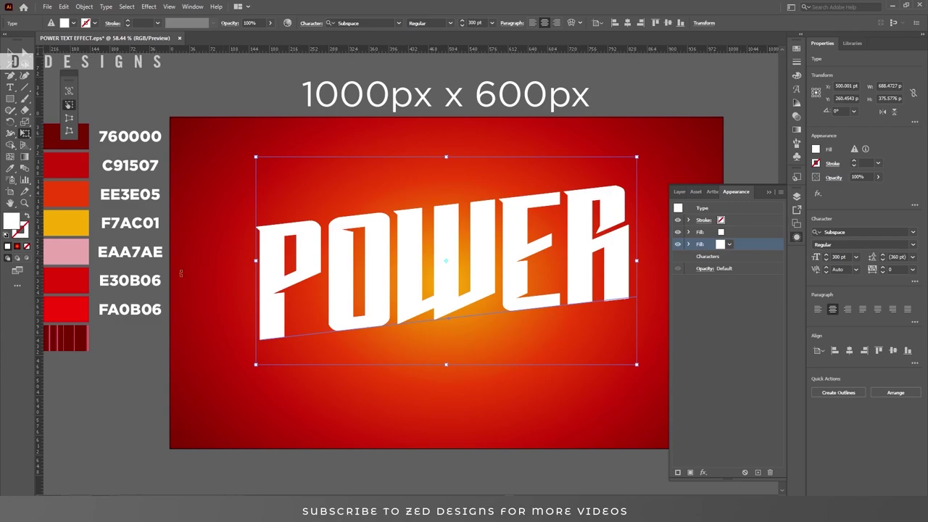
pyautogui.doubleClick(12, 223)
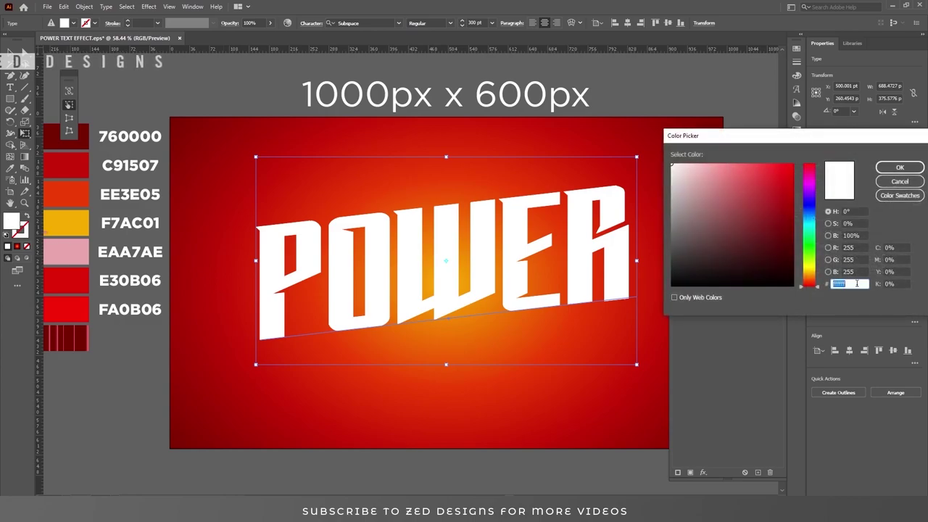
pyautogui.write('EAA7AE')
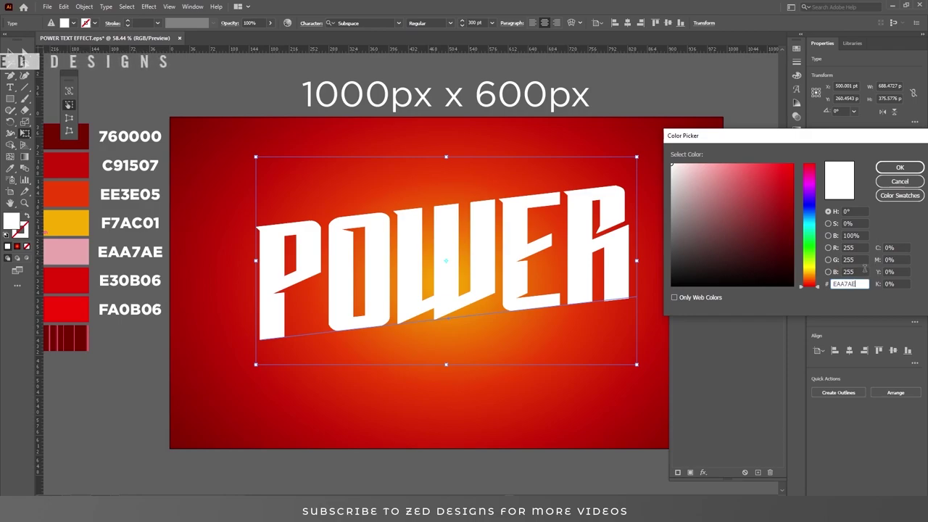
pyautogui.press('Tab')
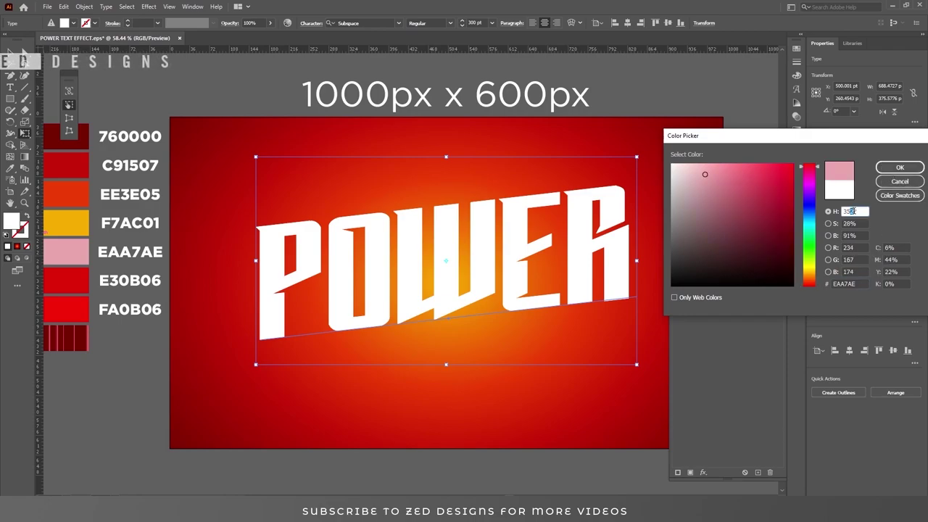
pyautogui.click(893, 166)
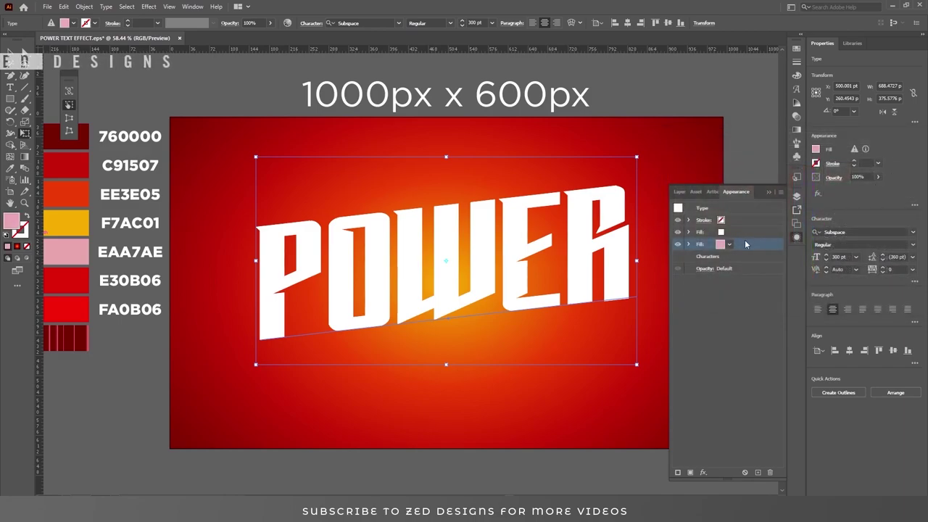
pyautogui.click(704, 471)
pyautogui.moveTo(738, 277)
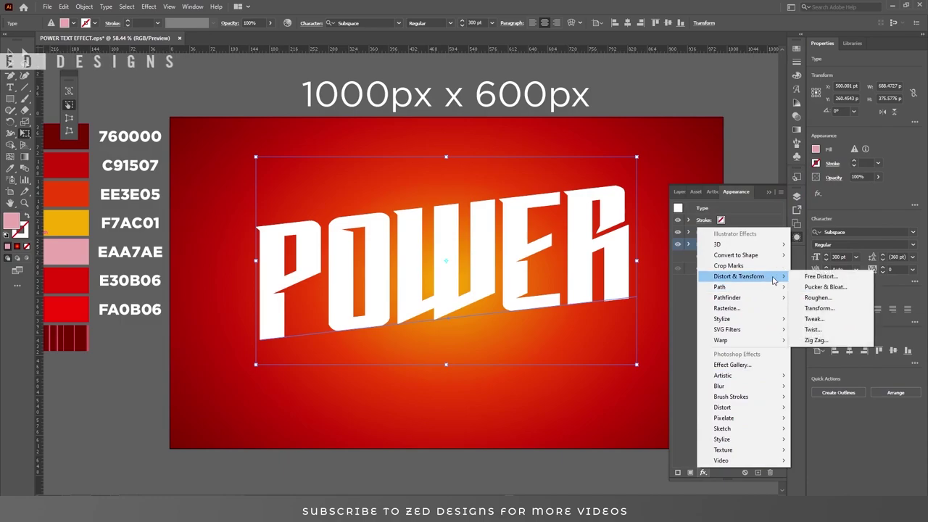
# Apply a Transform effect to the pink fill: move -0.2 pt and 0.5 pt with 16 copies.
pyautogui.click(820, 309)
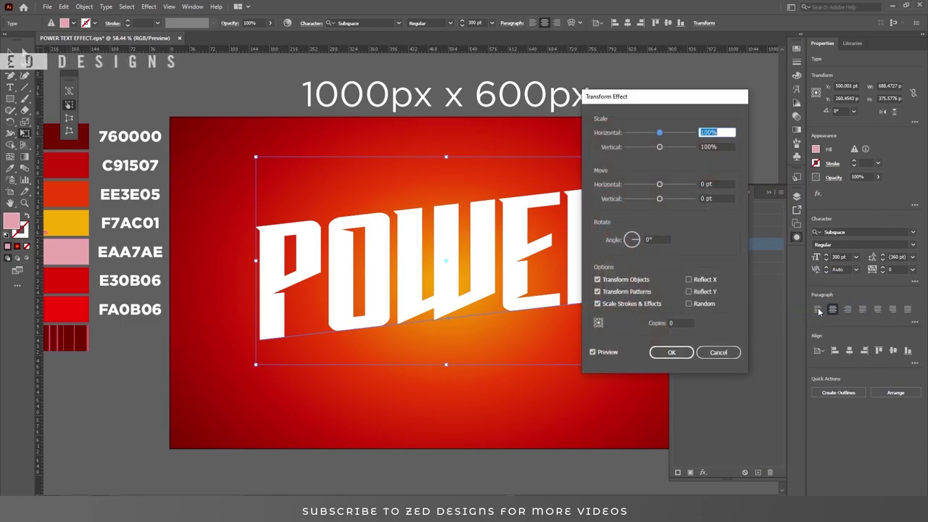
pyautogui.click(719, 183)
pyautogui.doubleClick(720, 183)
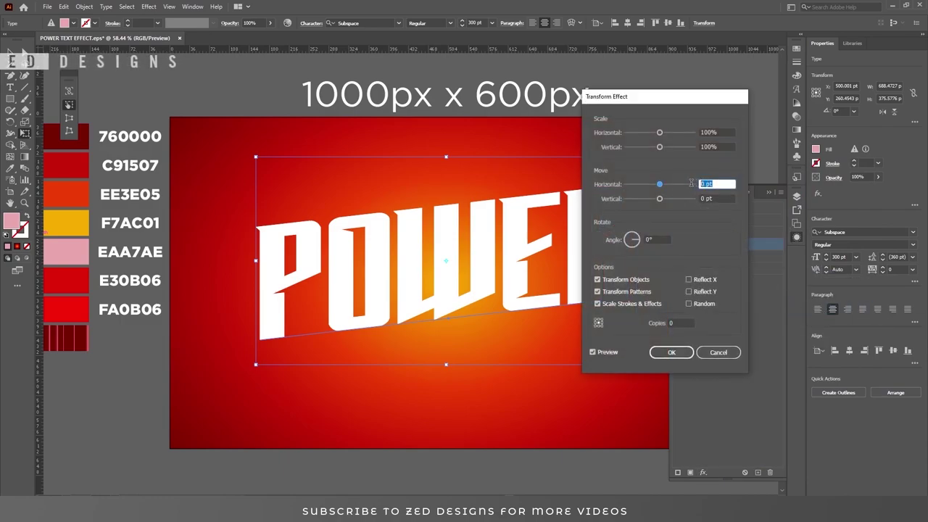
pyautogui.write('-')
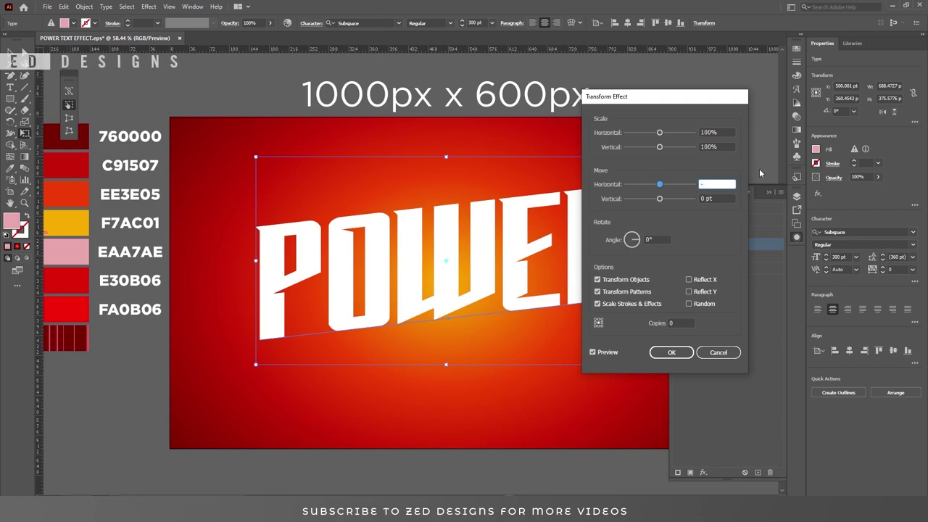
pyautogui.write('0.2')
pyautogui.click(729, 198)
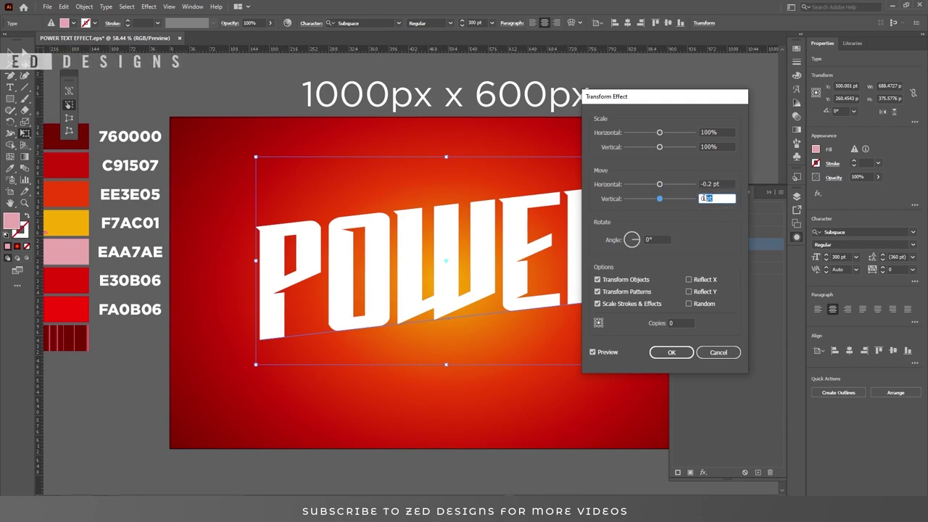
pyautogui.write('-5')
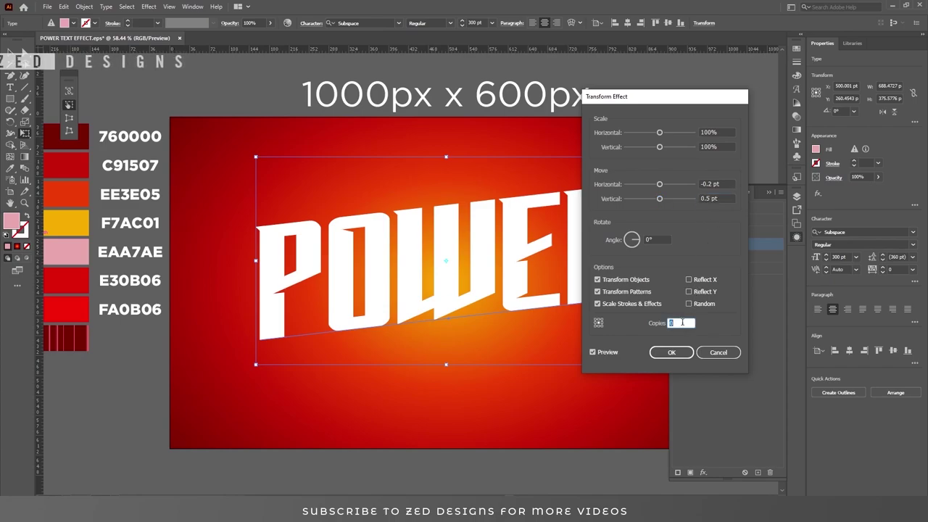
pyautogui.write('1')
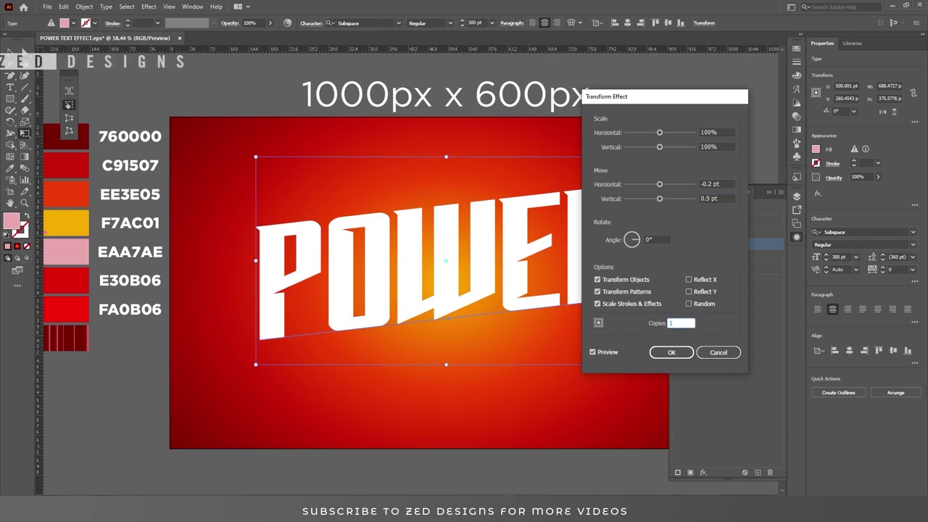
pyautogui.press('Tab')
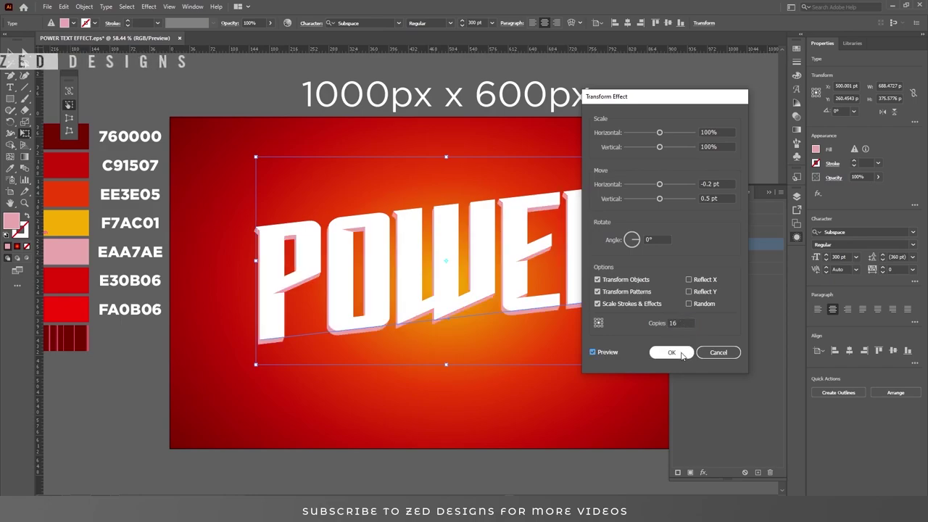
pyautogui.click(671, 352)
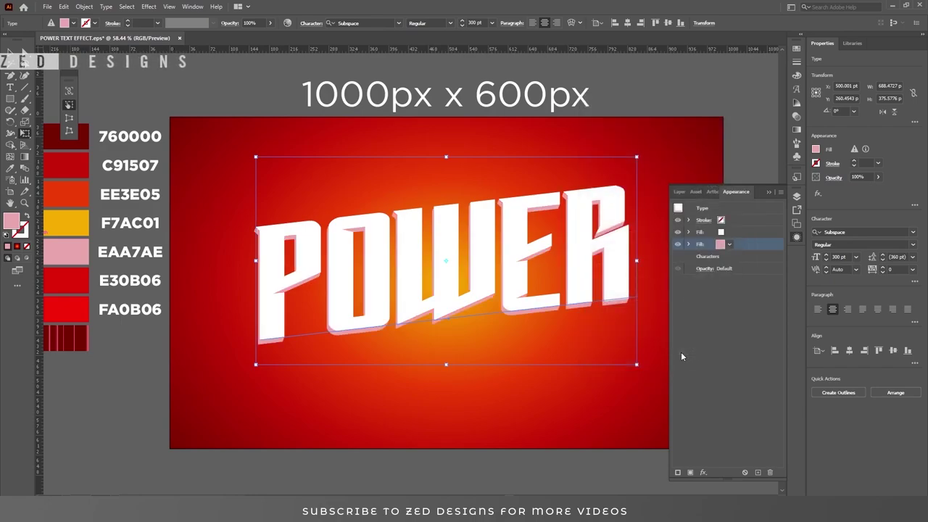
pyautogui.click(749, 234)
# Duplicate the white text fill and make the copy Black.
pyautogui.click(757, 472)
pyautogui.click(729, 232)
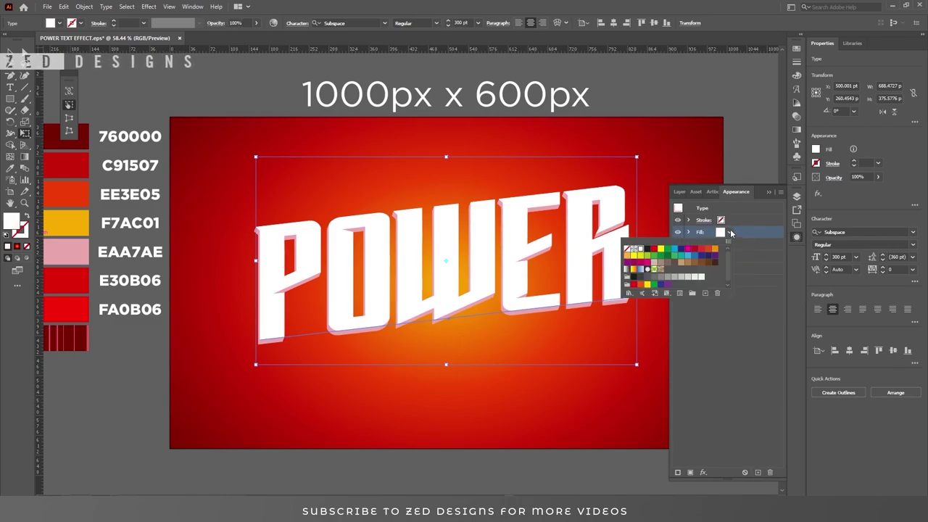
pyautogui.click(649, 254)
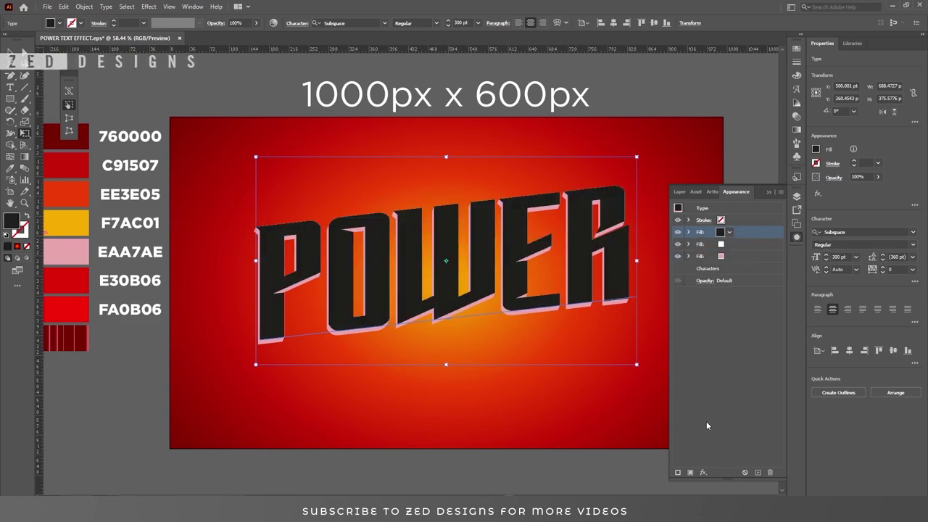
# Give the black fill a Transform effect moving it -3 pt horizontally and 8 pt vertically.
pyautogui.click(702, 473)
pyautogui.moveTo(738, 276)
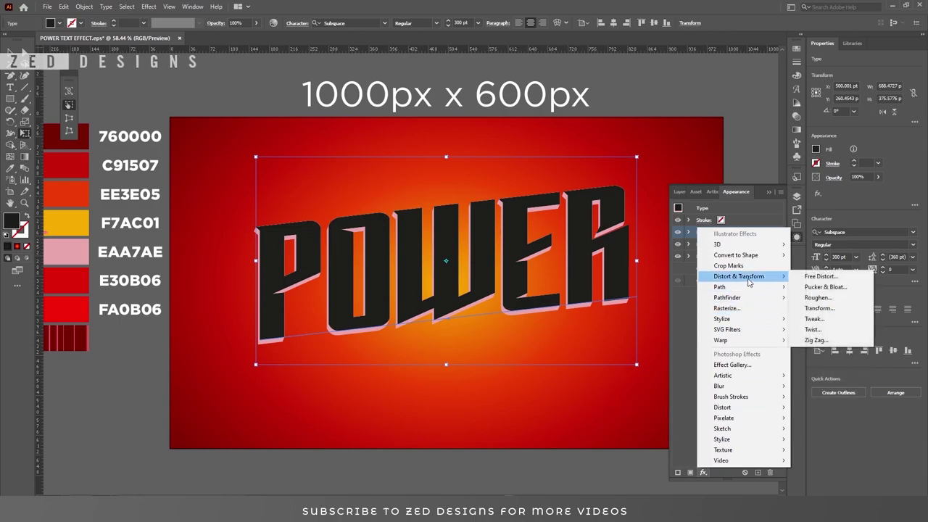
pyautogui.click(819, 308)
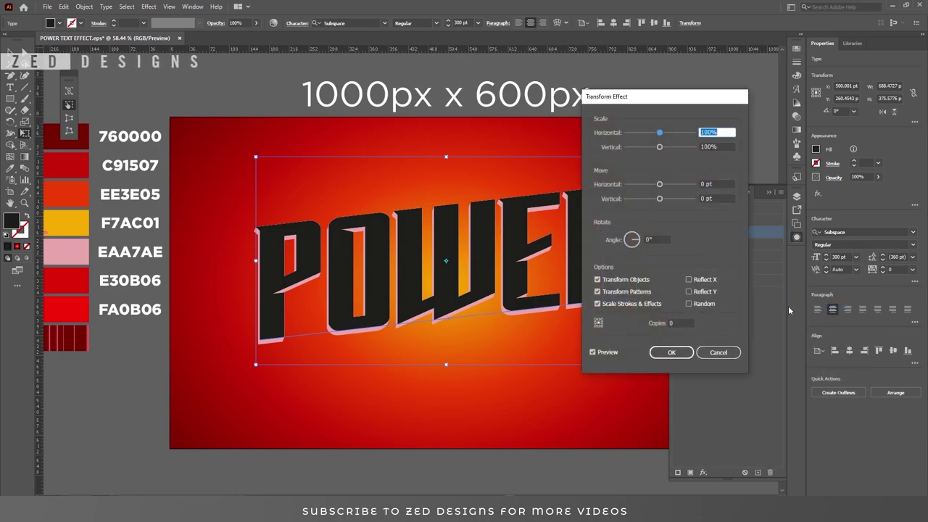
pyautogui.click(724, 197)
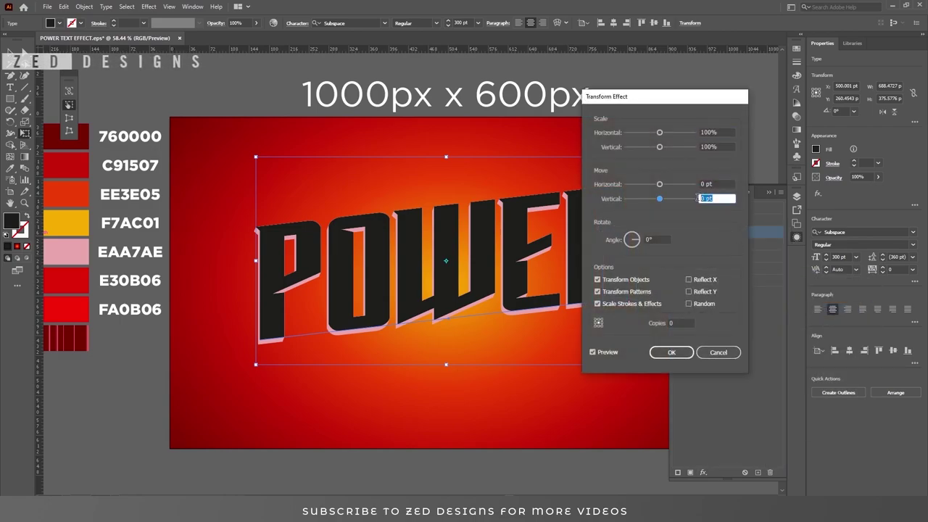
pyautogui.write('8')
pyautogui.press('Tab')
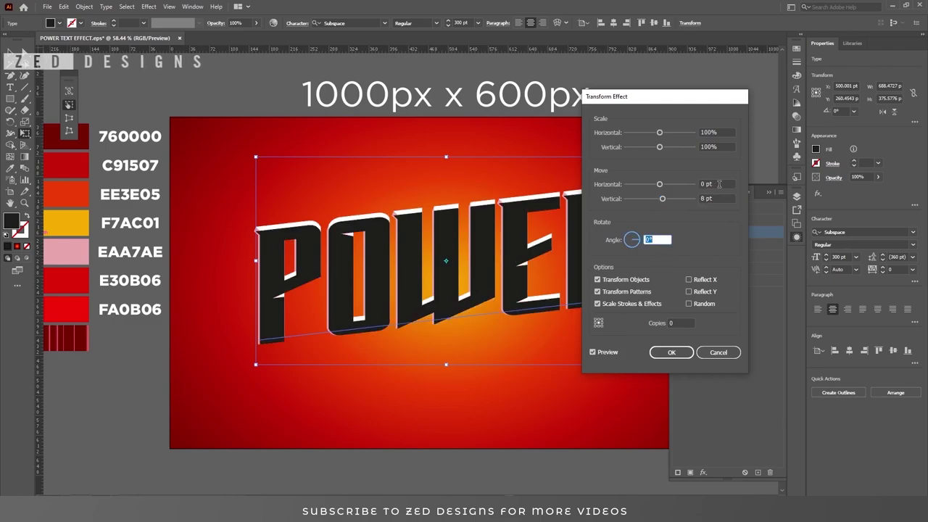
pyautogui.click(721, 184)
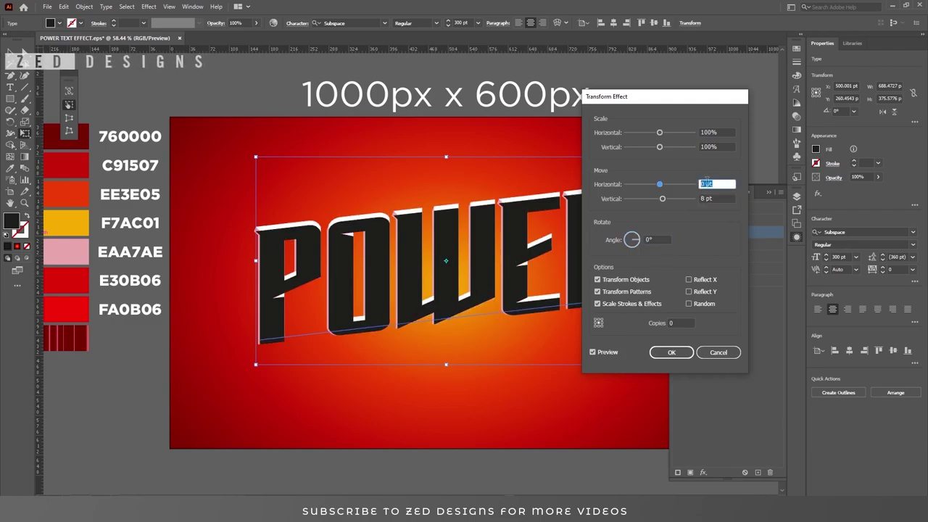
pyautogui.write('-3')
pyautogui.click(723, 197)
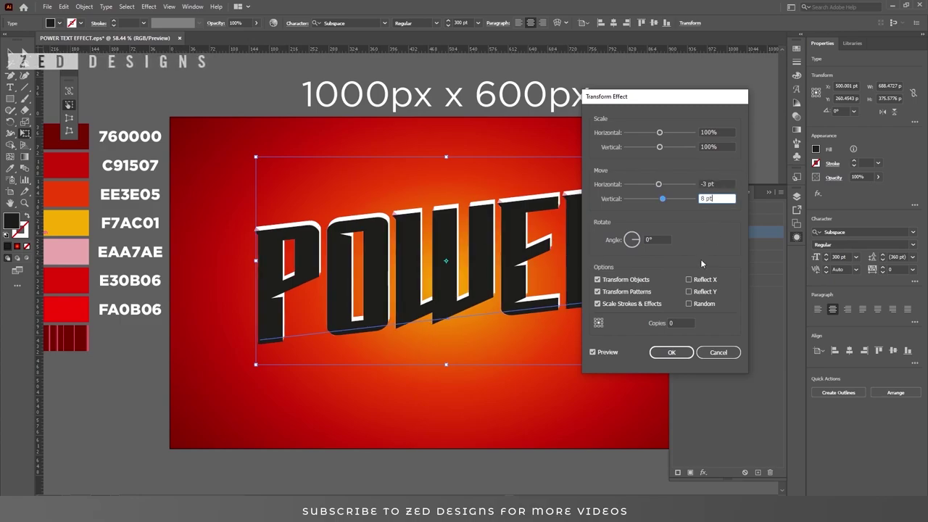
pyautogui.click(674, 352)
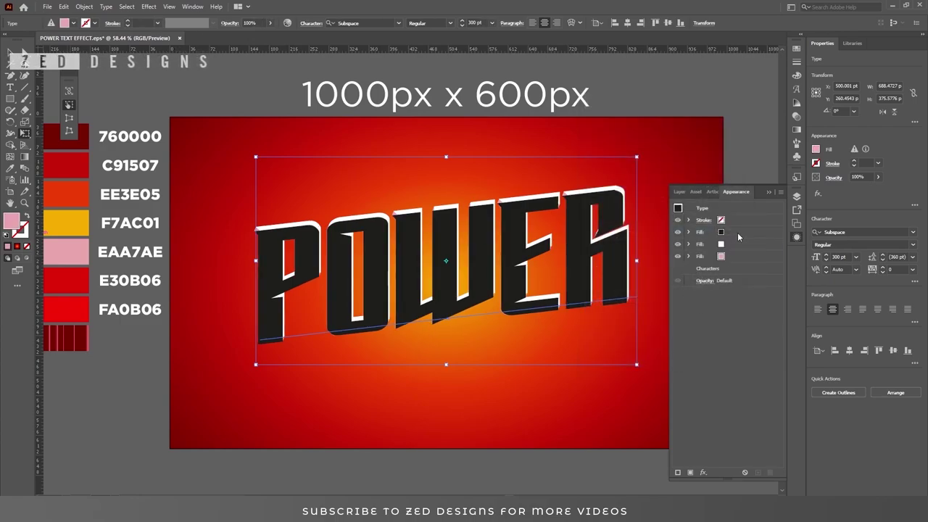
# Drag the black fill to the bottom of the Appearance list, duplicate it, and hide one copy.
pyautogui.moveTo(751, 232); pyautogui.dragTo(745, 259)
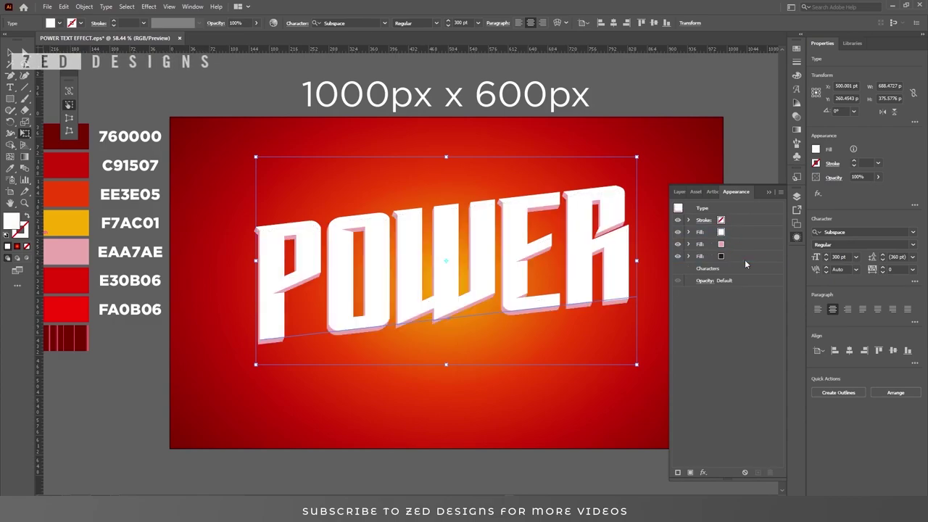
pyautogui.click(745, 257)
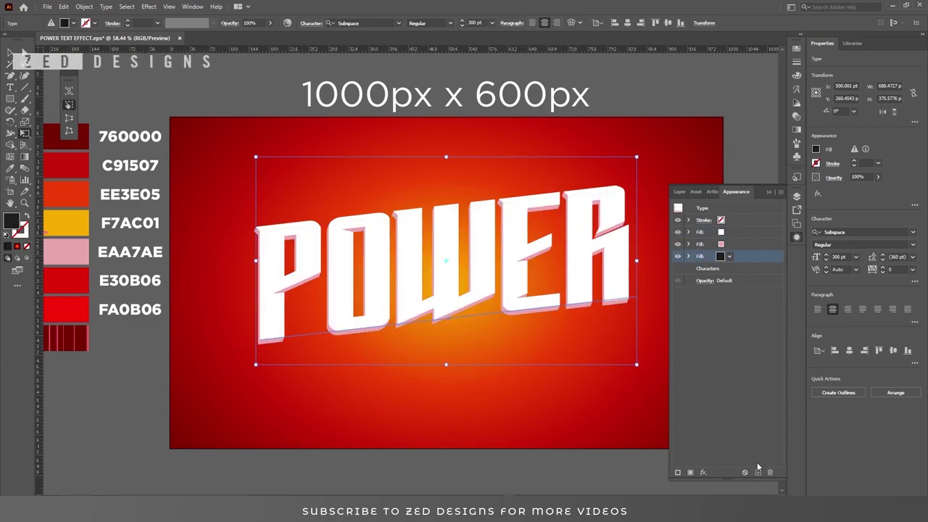
pyautogui.click(757, 472)
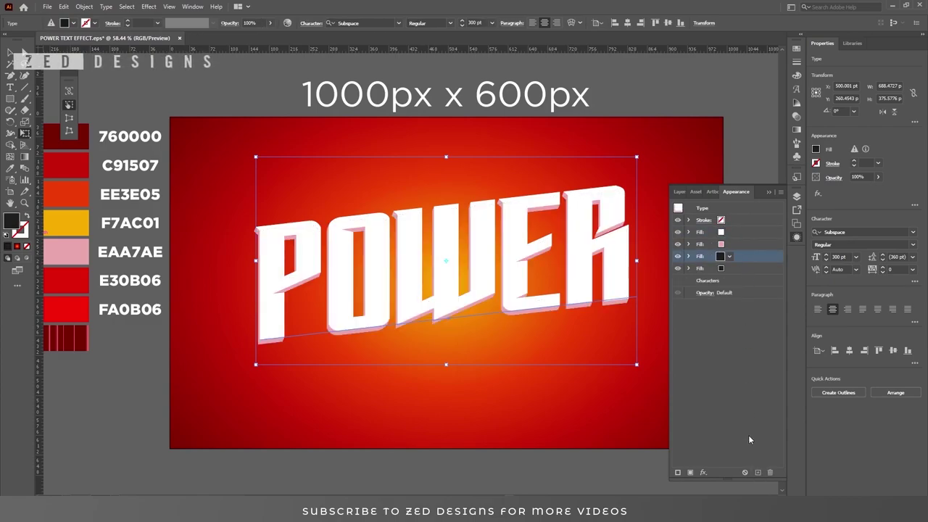
pyautogui.click(678, 258)
pyautogui.click(740, 268)
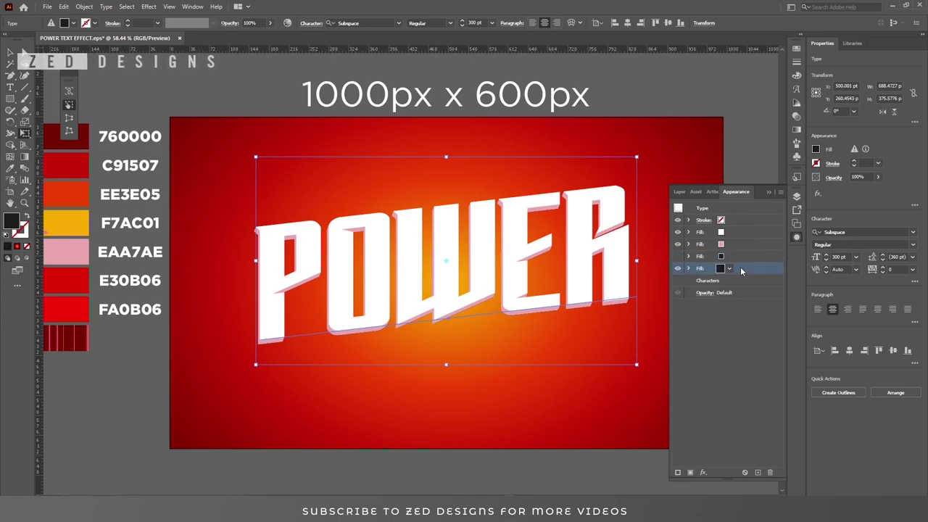
pyautogui.click(796, 130)
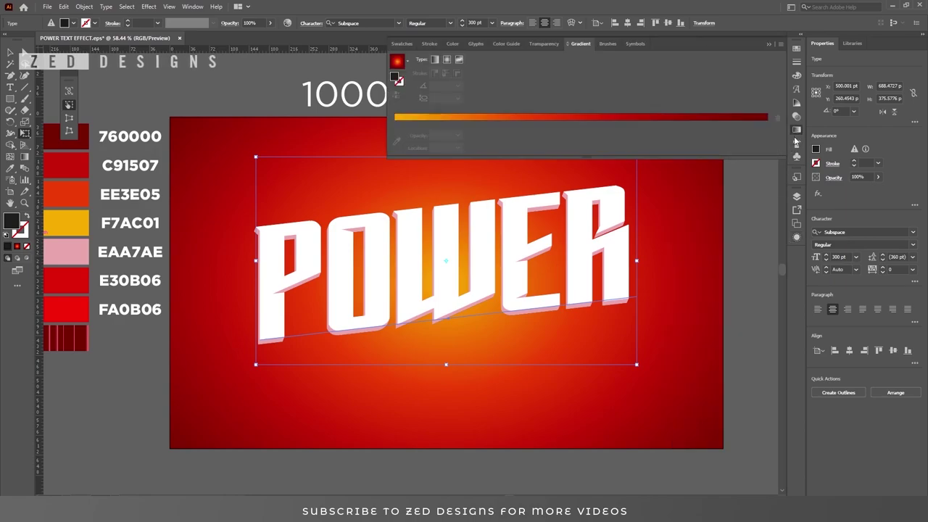
# Apply the White, Black gradient preset to the lowest fill at a 100° angle.
pyautogui.click(405, 63)
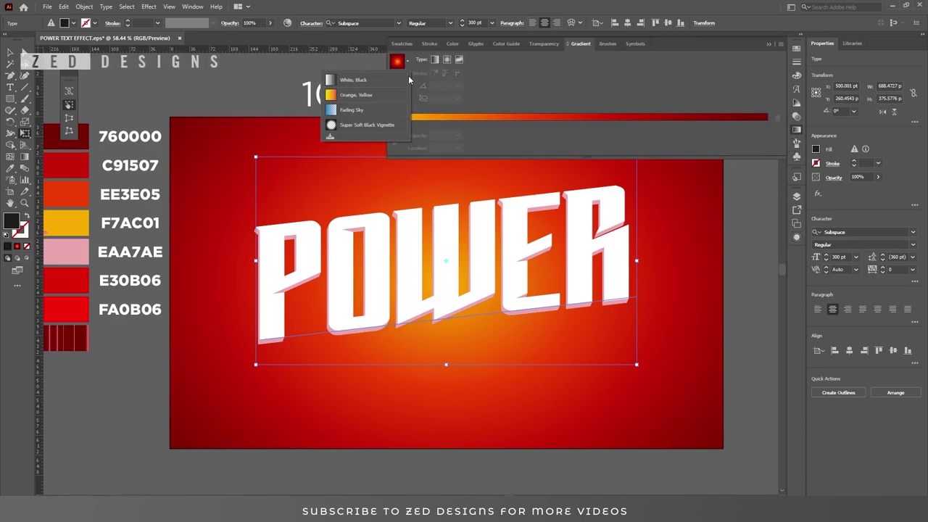
pyautogui.click(401, 81)
pyautogui.click(458, 96)
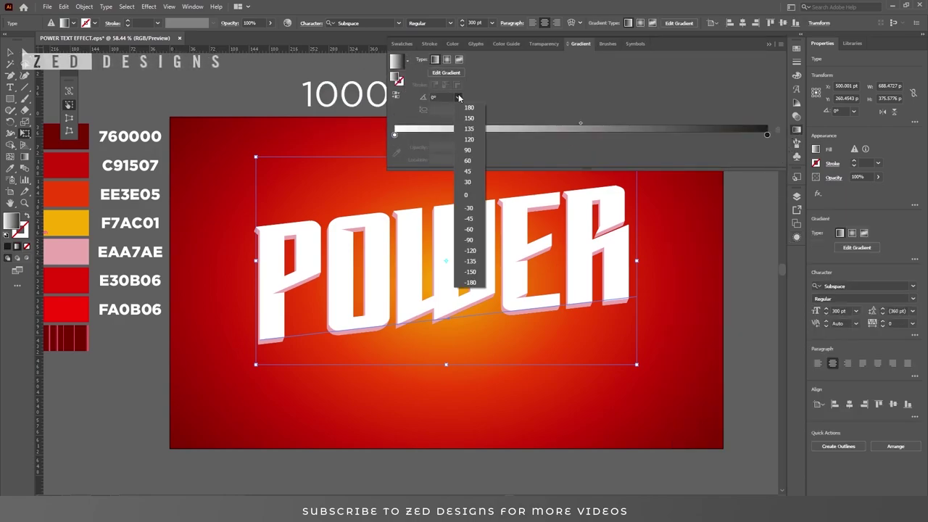
pyautogui.click(437, 97)
pyautogui.click(442, 97)
pyautogui.write('100')
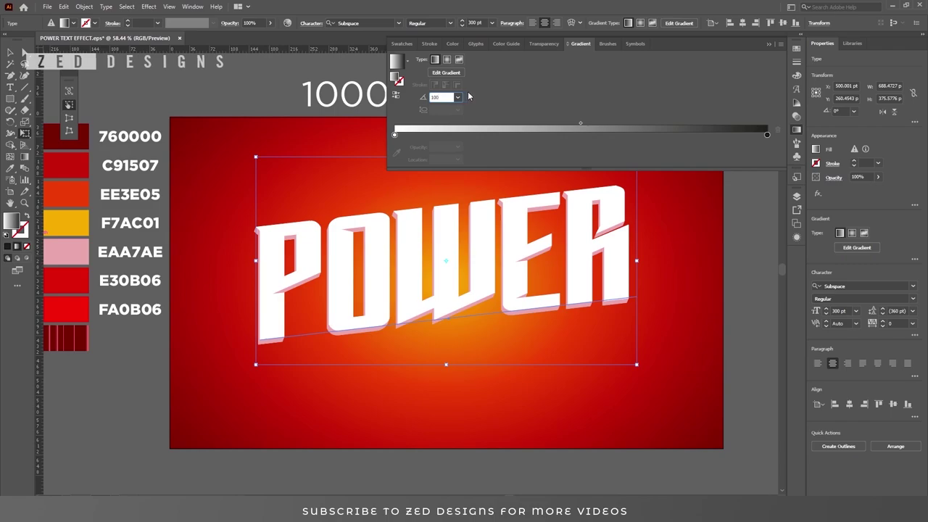
pyautogui.press('Return')
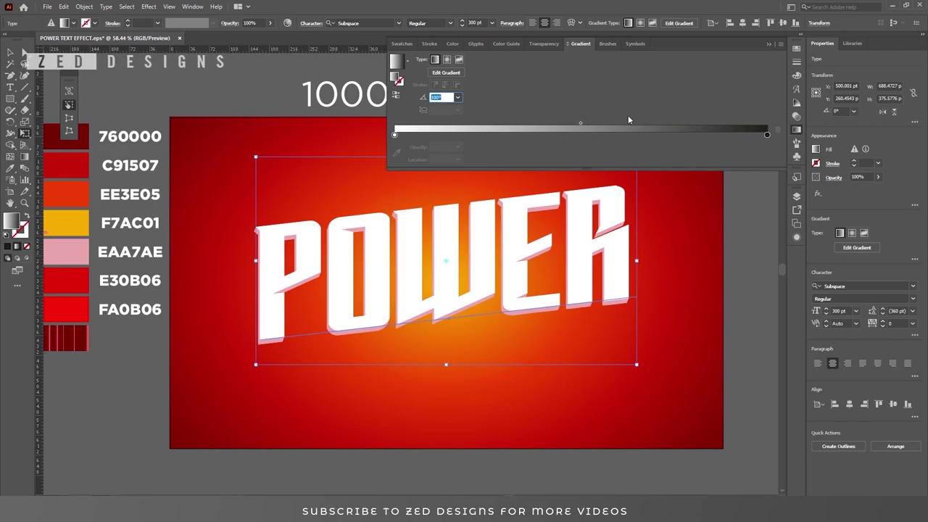
pyautogui.click(672, 114)
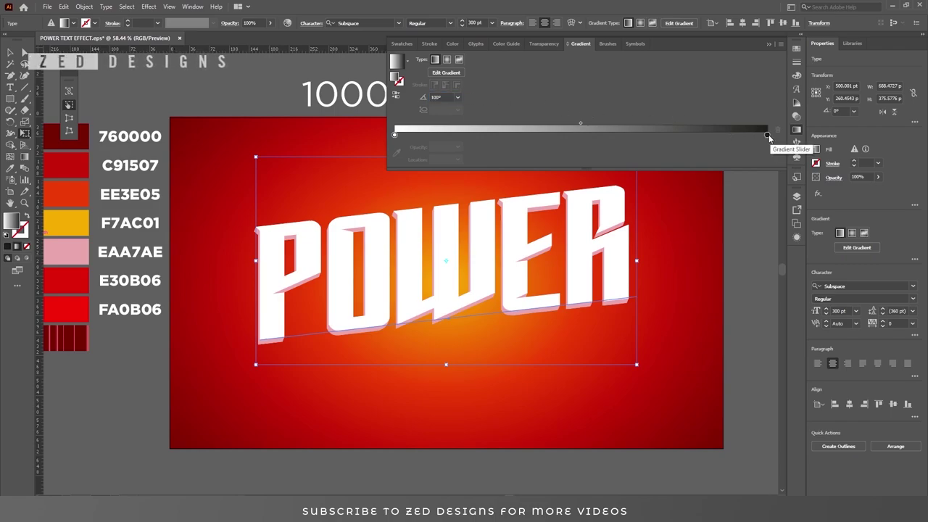
# Move the gradient's white stop to 45% and the dark stop toward the middle.
pyautogui.moveTo(768, 136); pyautogui.dragTo(584, 134)
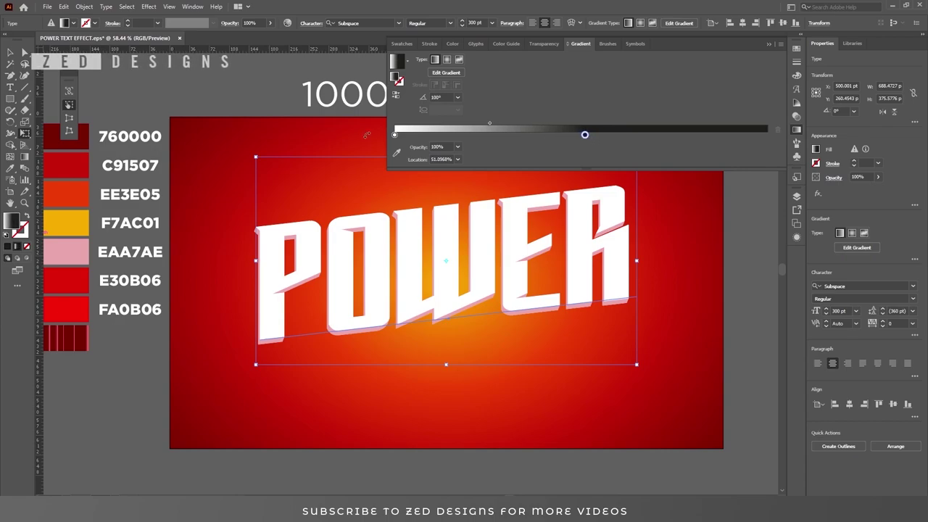
pyautogui.moveTo(393, 135); pyautogui.dragTo(546, 137)
pyautogui.click(442, 159)
pyautogui.write('45')
pyautogui.press('Tab')
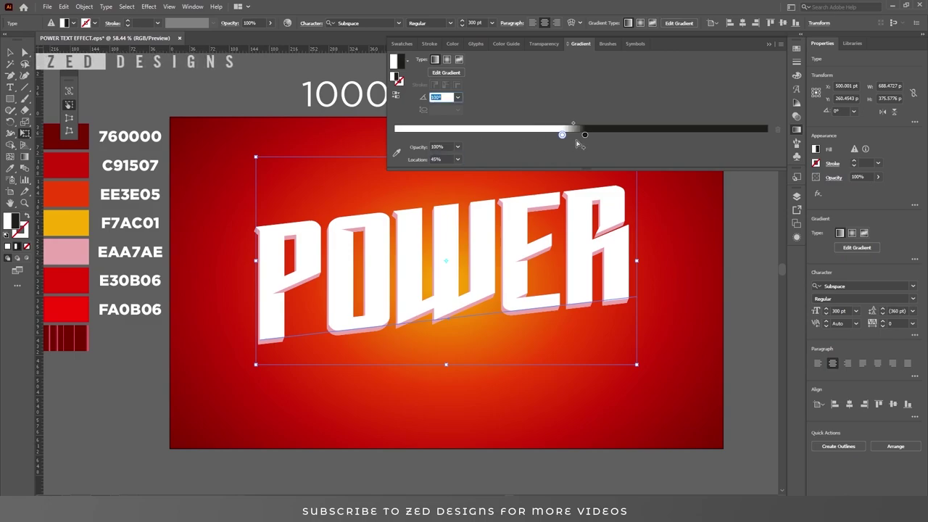
# Colour the gradient stops red: E30B06 on the right and FA0B06 on the left.
pyautogui.click(585, 136)
pyautogui.doubleClick(585, 136)
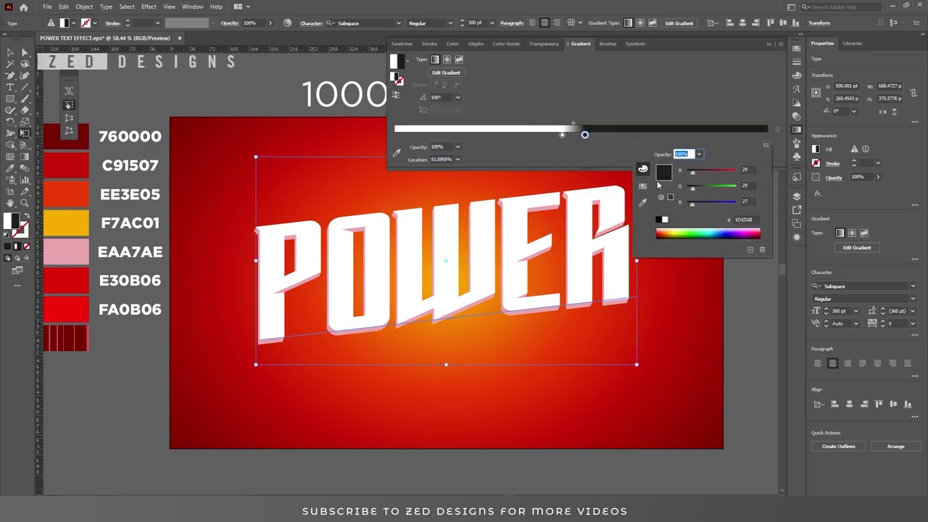
pyautogui.click(747, 219)
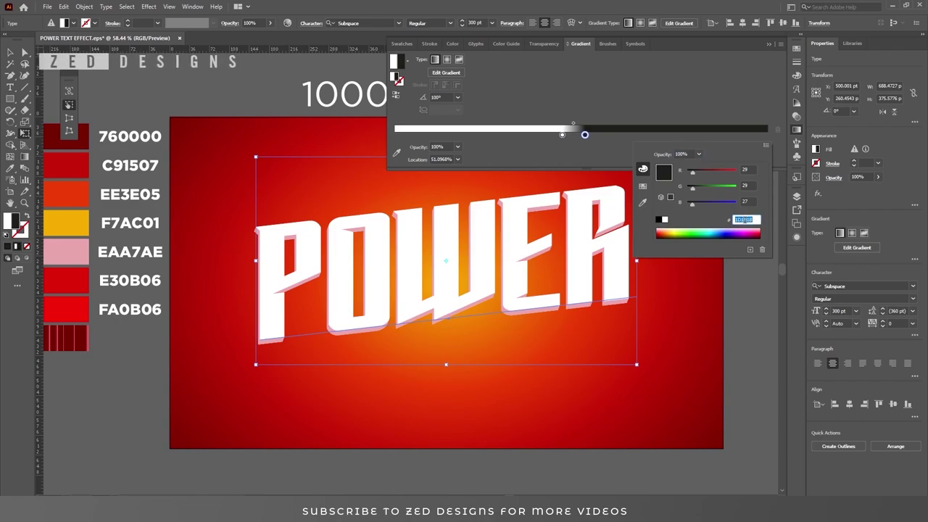
pyautogui.write('E30')
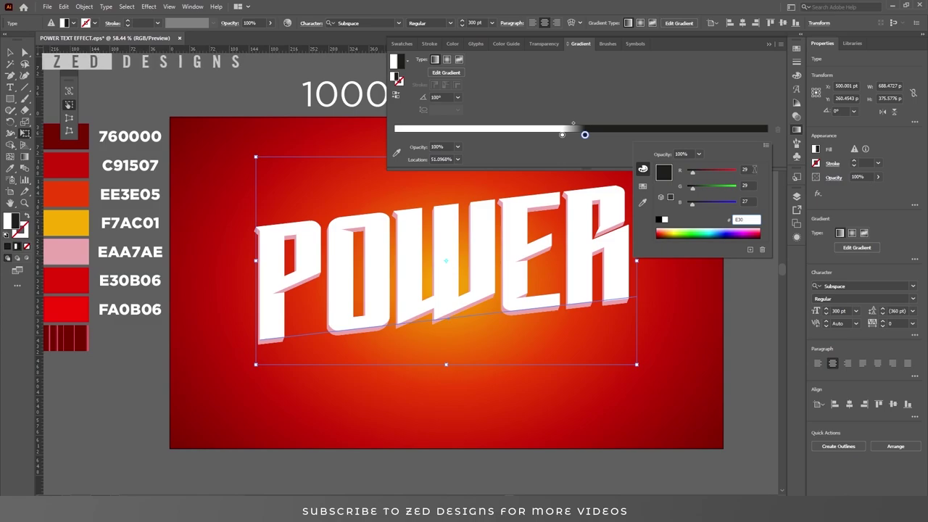
pyautogui.write('B06')
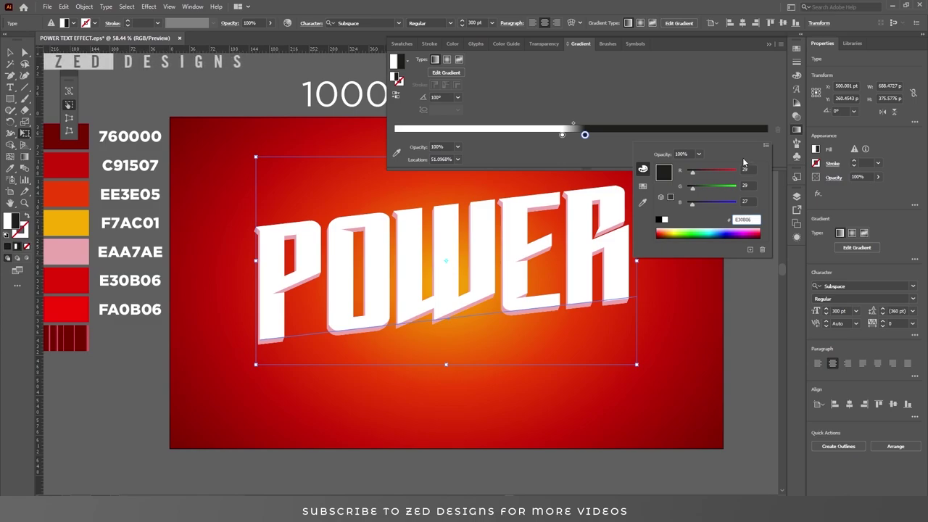
pyautogui.press('Tab')
pyautogui.click(671, 105)
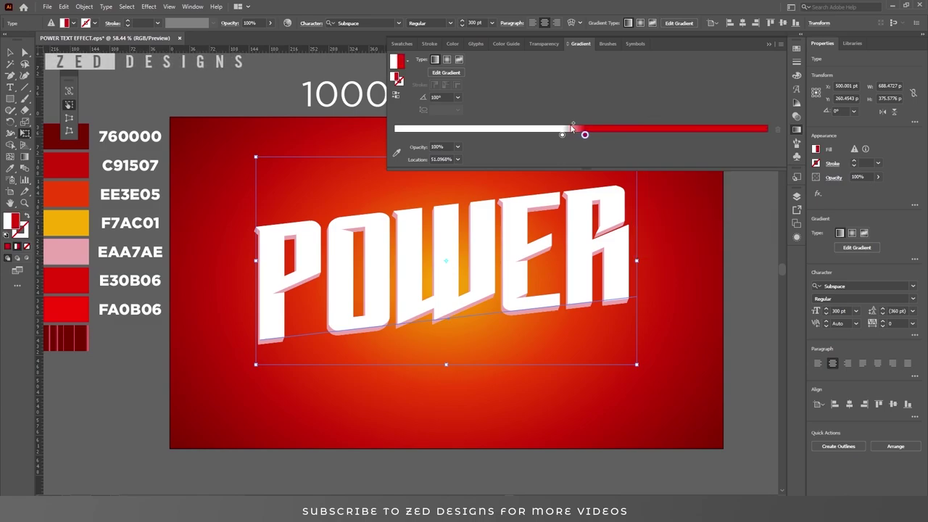
pyautogui.doubleClick(562, 136)
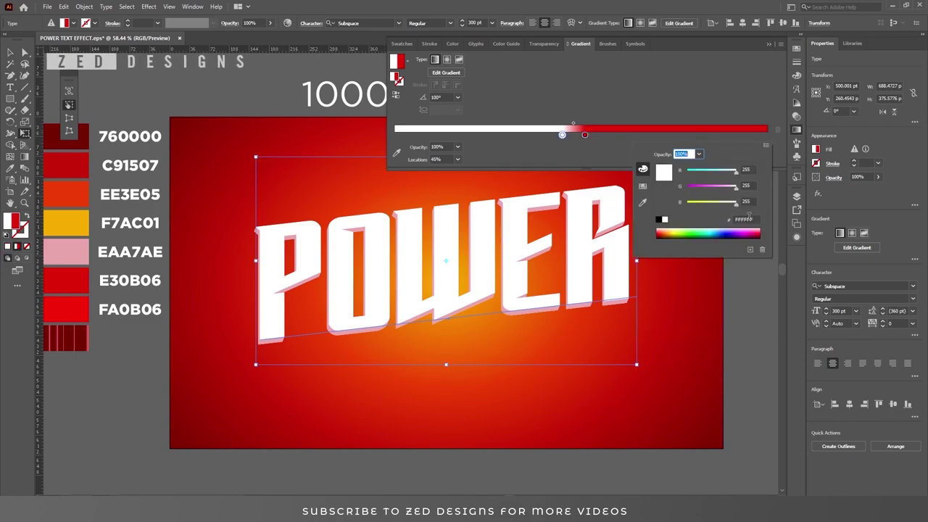
pyautogui.write('FA')
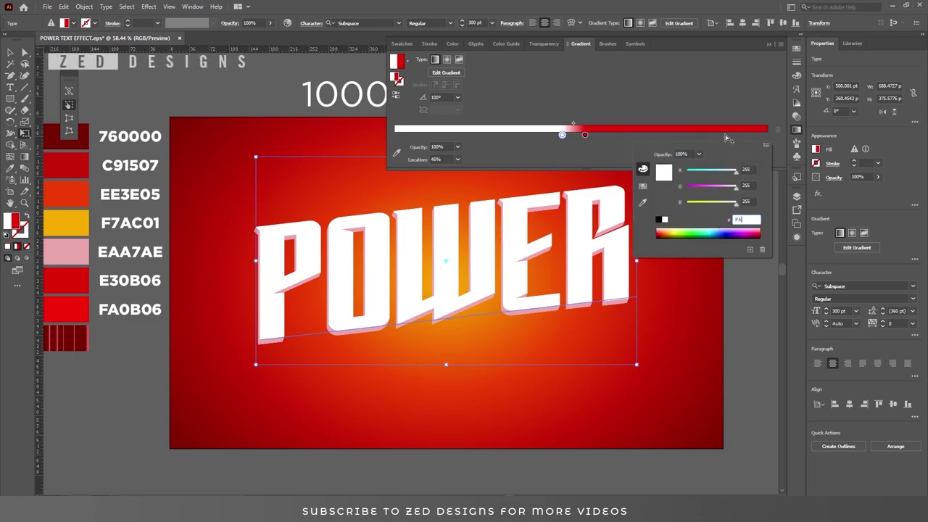
pyautogui.write('0')
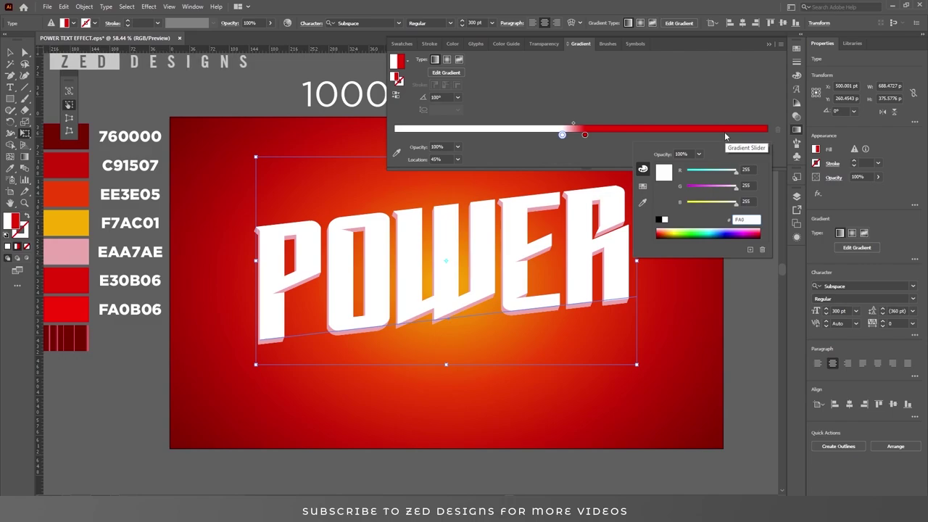
pyautogui.write('B06')
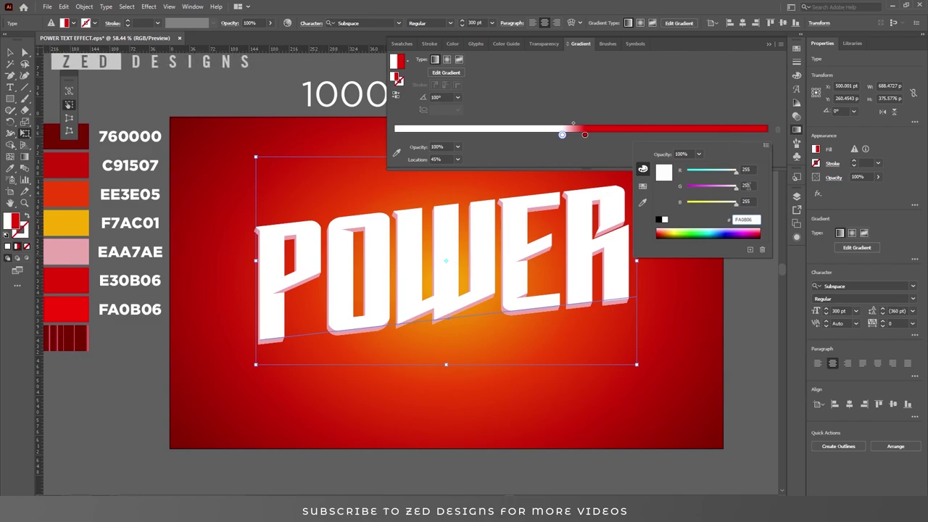
pyautogui.click(749, 186)
pyautogui.click(685, 98)
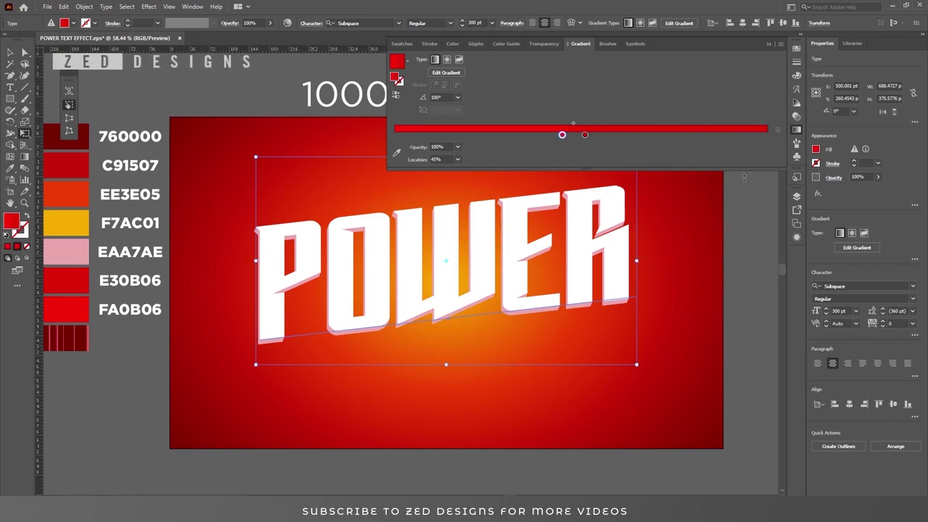
pyautogui.click(796, 238)
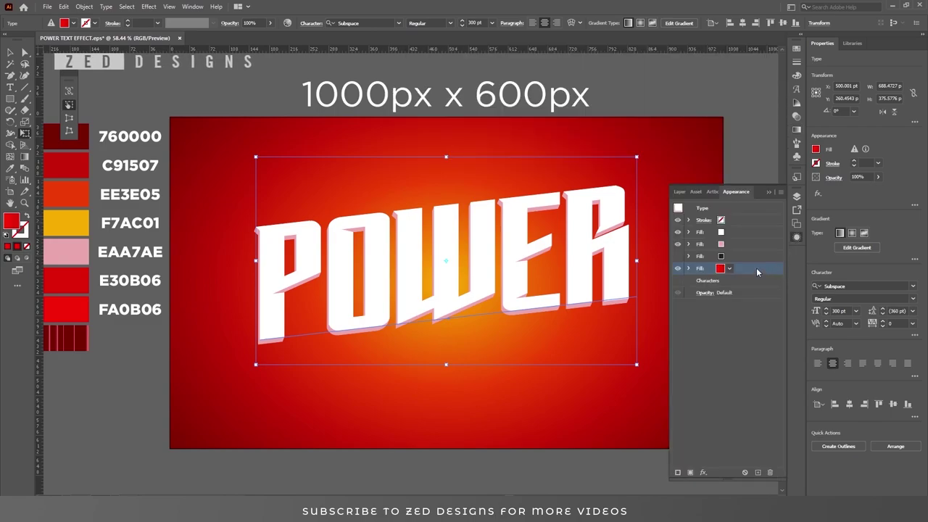
# Add a 15 pt Offset Path effect to the red gradient fill.
pyautogui.click(704, 472)
pyautogui.moveTo(719, 286)
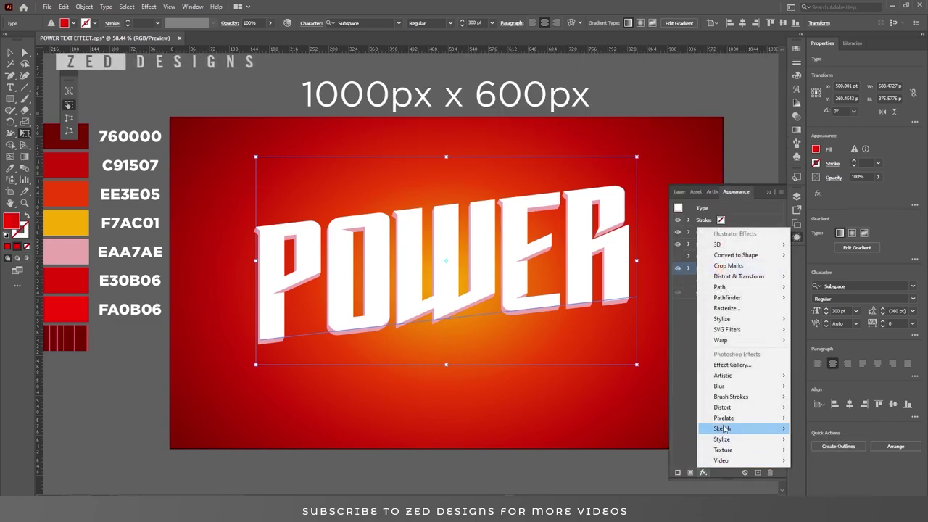
pyautogui.click(807, 287)
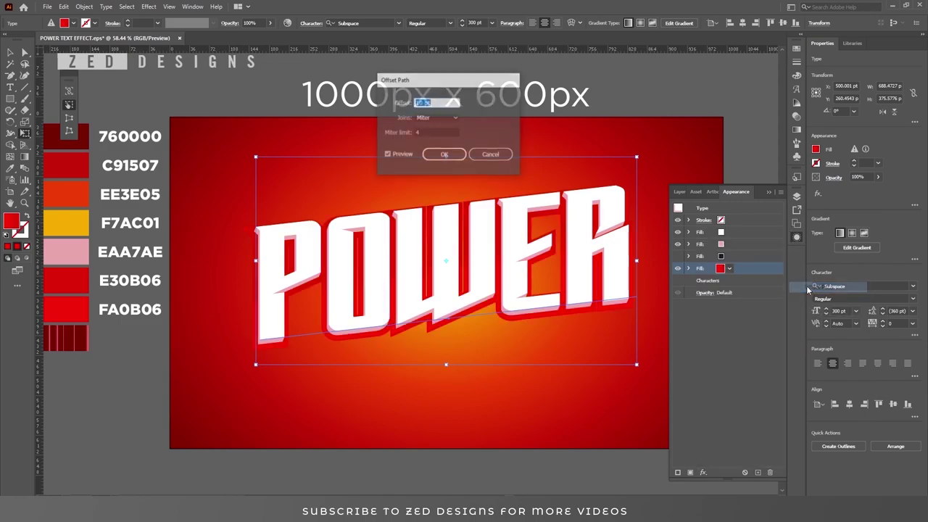
pyautogui.write('15')
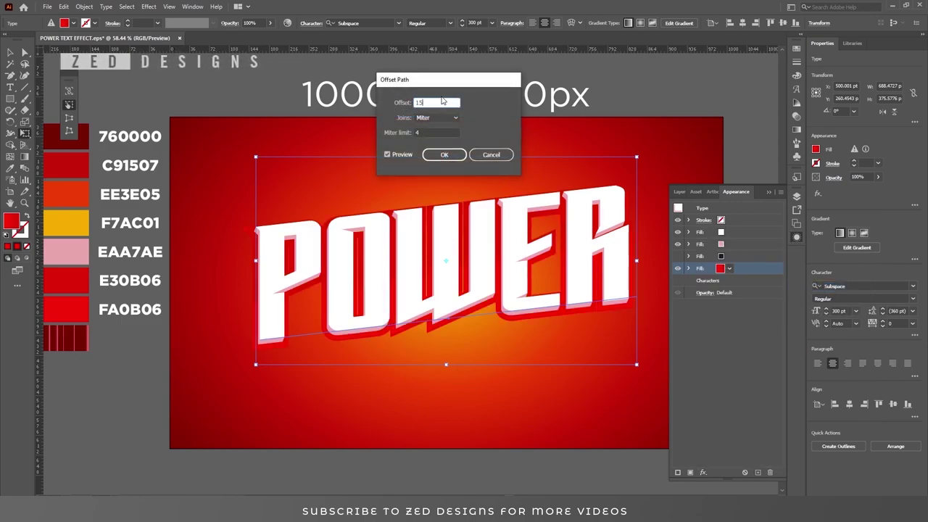
pyautogui.press('Tab')
pyautogui.click(442, 154)
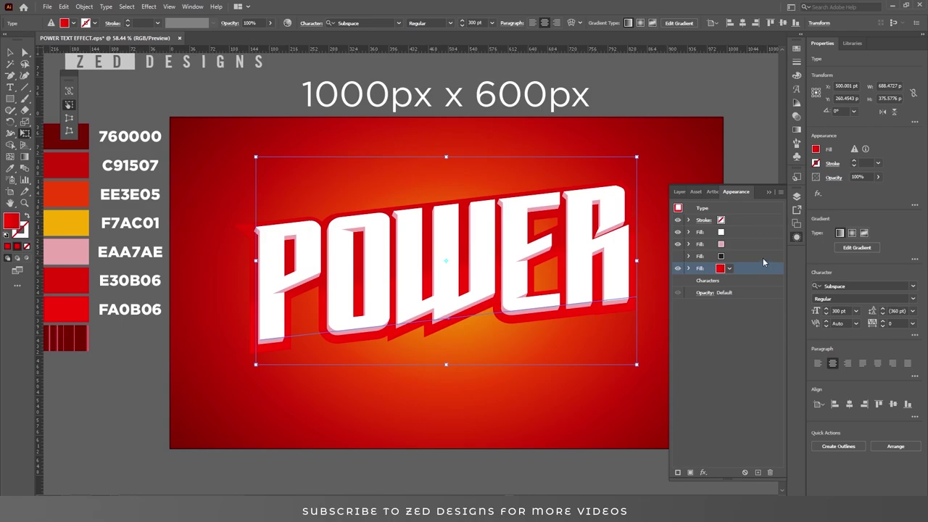
pyautogui.click(761, 256)
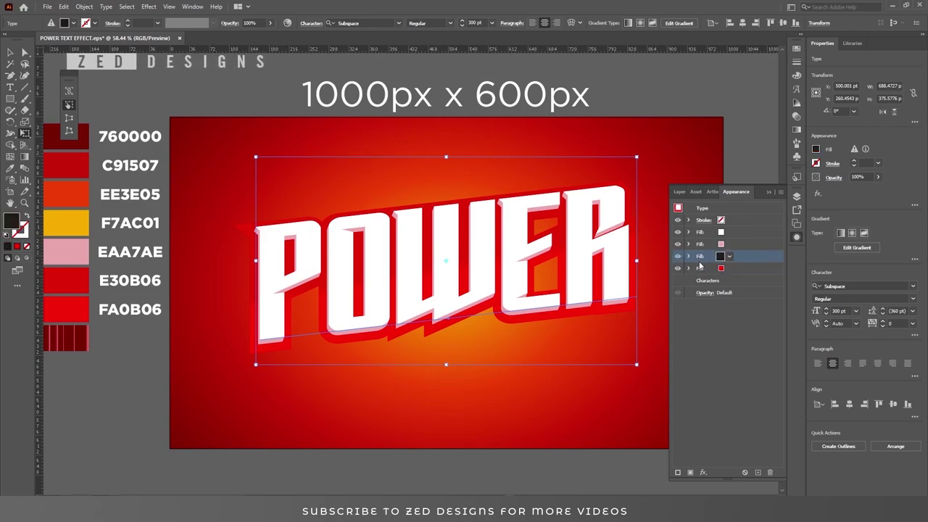
# Edit the black fill's Transform effect to Move -6 pt horizontal and 11 pt vertical.
pyautogui.click(688, 257)
pyautogui.click(717, 269)
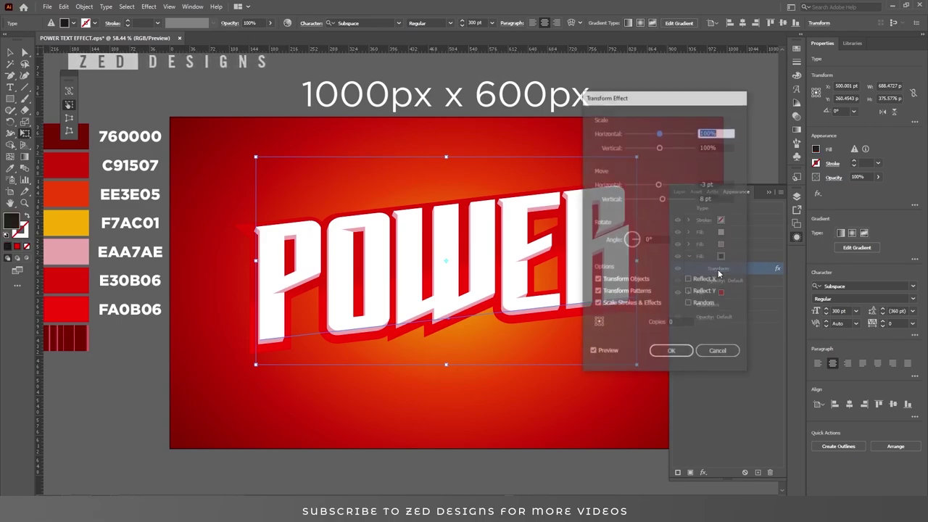
pyautogui.click(723, 197)
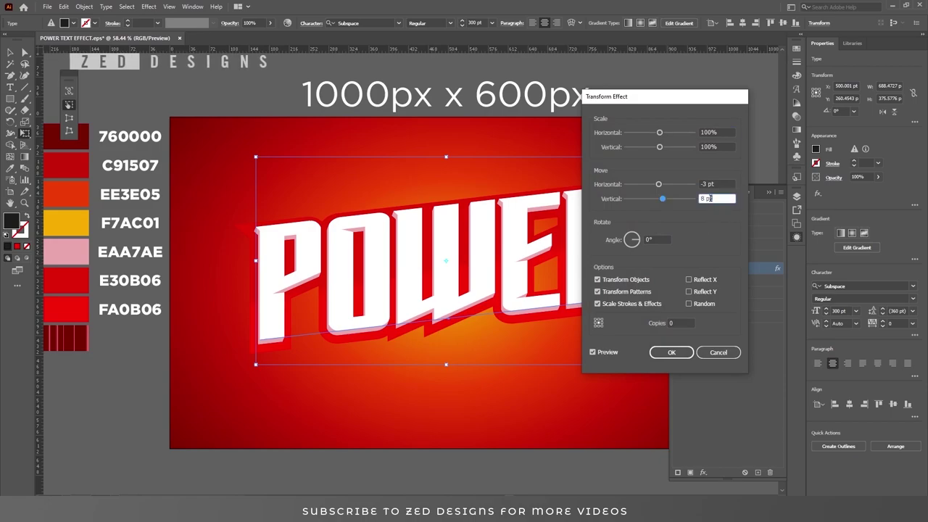
pyautogui.write('14')
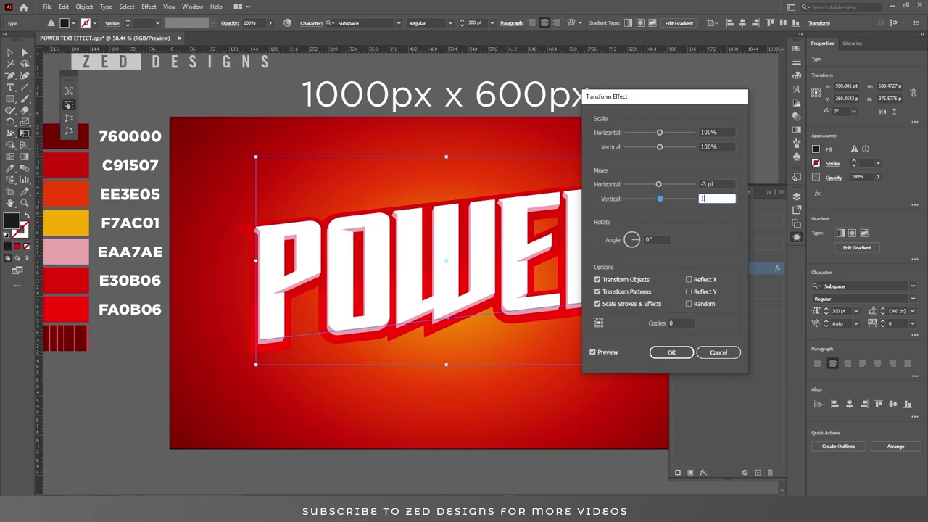
pyautogui.press('Tab')
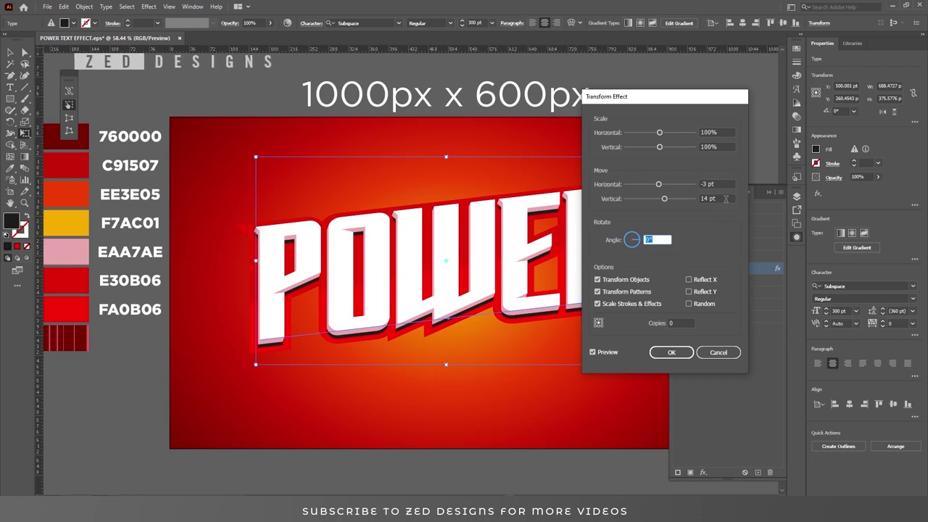
pyautogui.click(726, 199)
pyautogui.moveTo(726, 198); pyautogui.dragTo(700, 199)
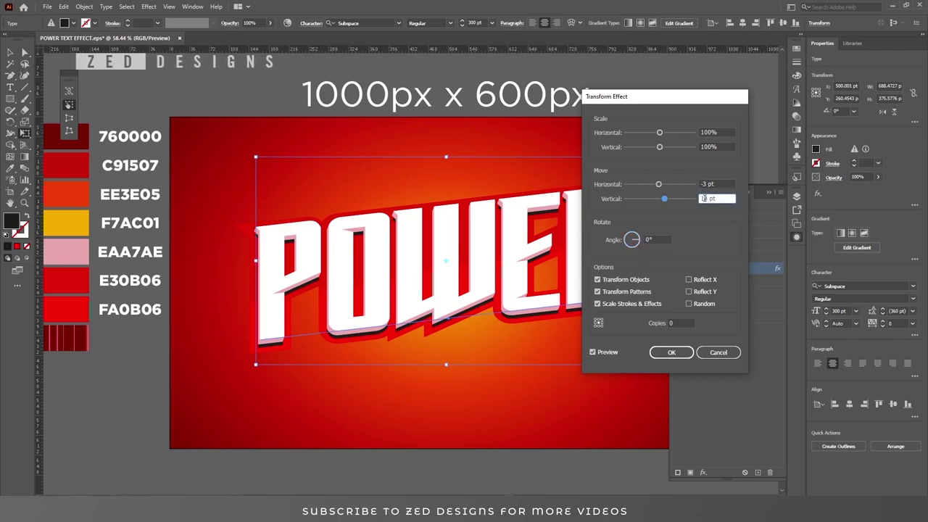
pyautogui.write('11')
pyautogui.press('Tab')
pyautogui.click(725, 184)
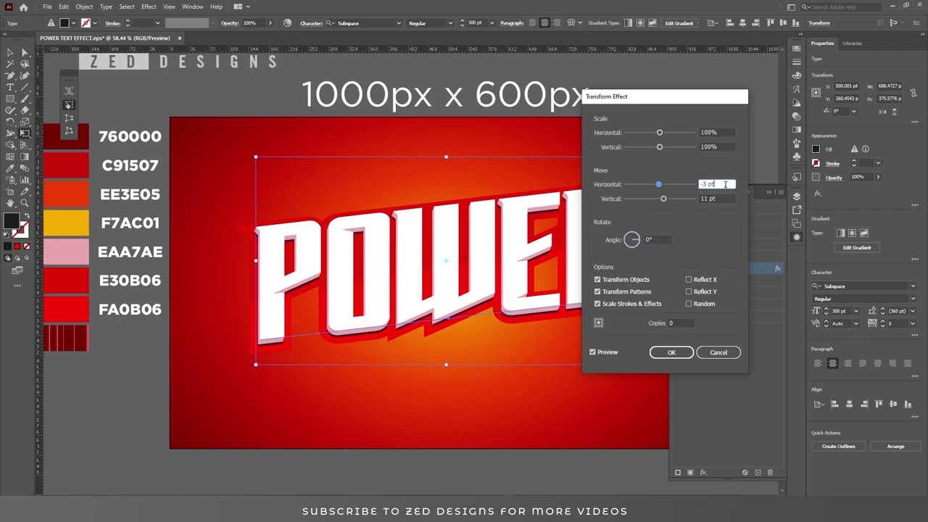
pyautogui.doubleClick(706, 184)
pyautogui.write('-6')
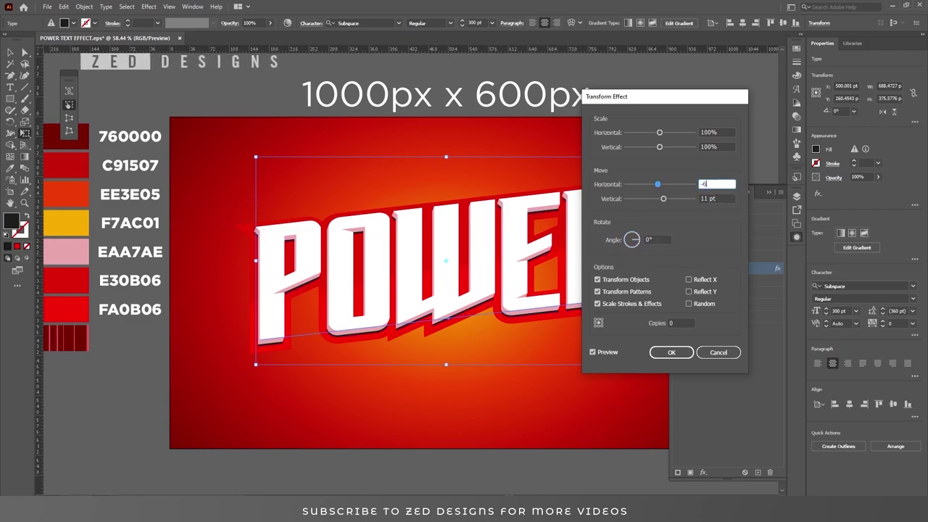
pyautogui.click(723, 197)
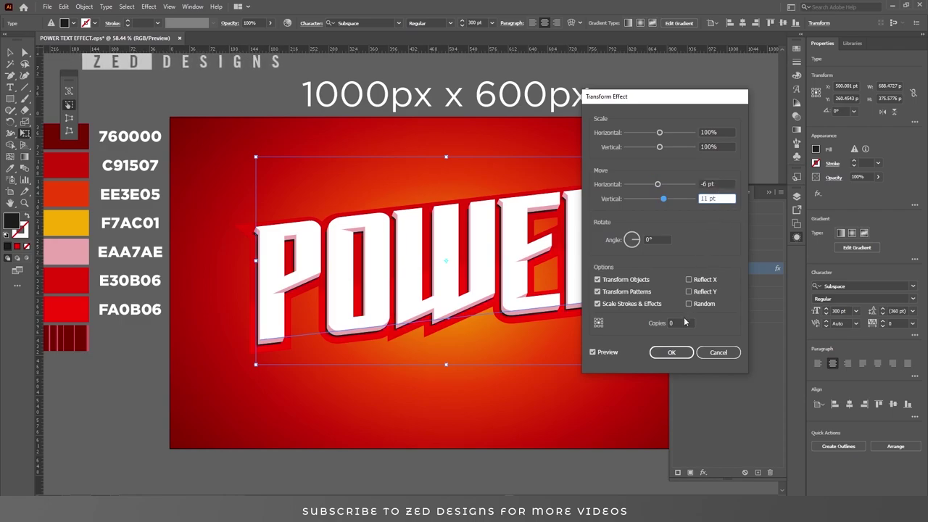
pyautogui.click(674, 353)
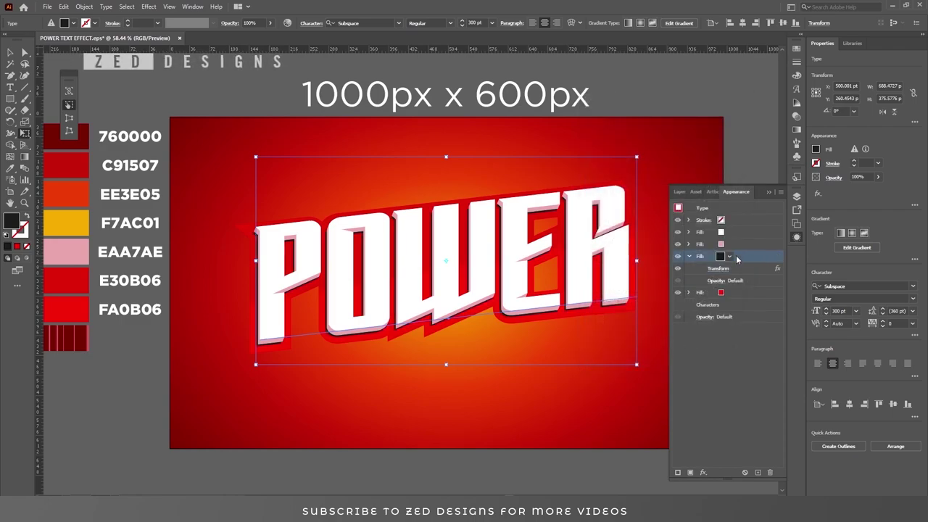
# Set the black fill's transparency to Multiply blending at 70% opacity.
pyautogui.click(714, 281)
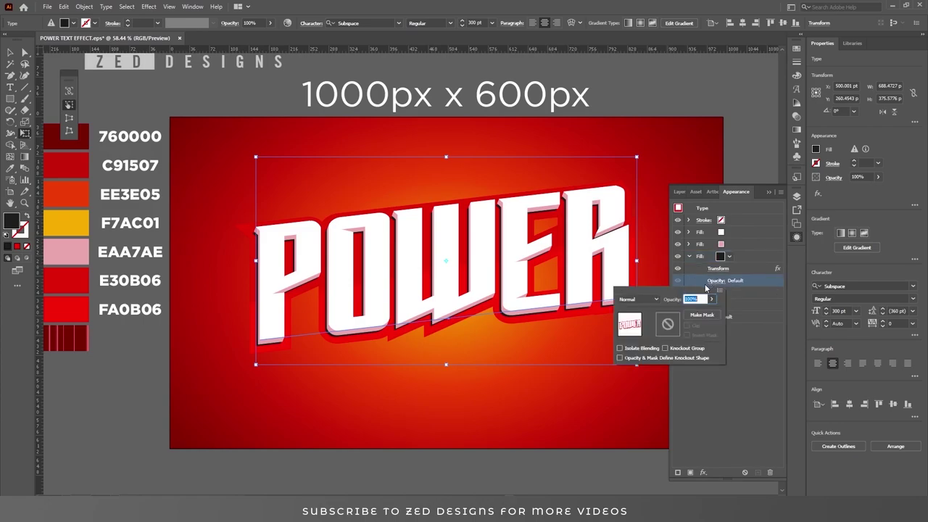
pyautogui.click(637, 299)
pyautogui.click(641, 332)
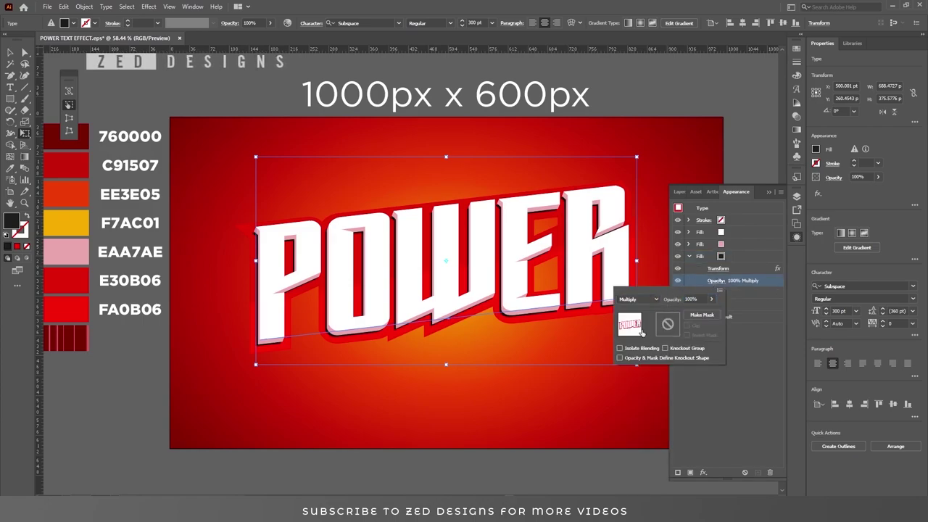
pyautogui.click(712, 298)
pyautogui.click(701, 299)
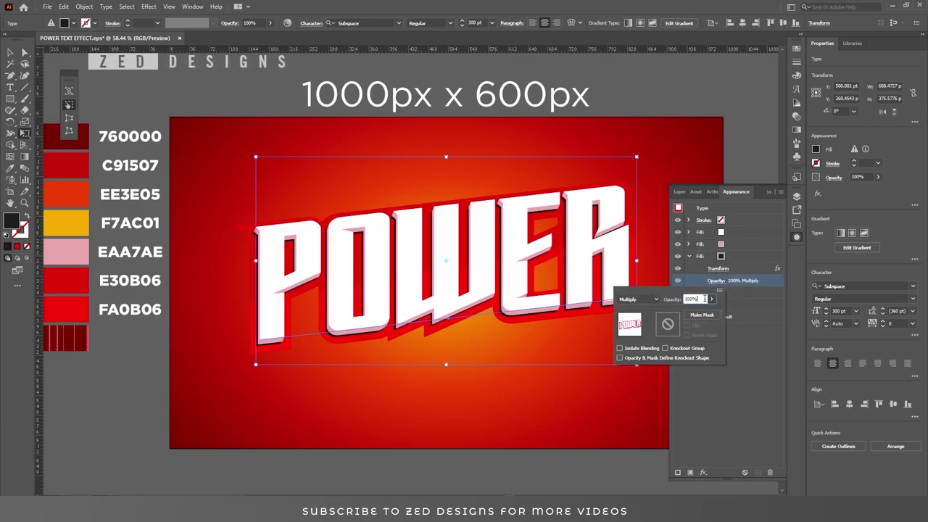
pyautogui.moveTo(701, 298); pyautogui.dragTo(680, 299)
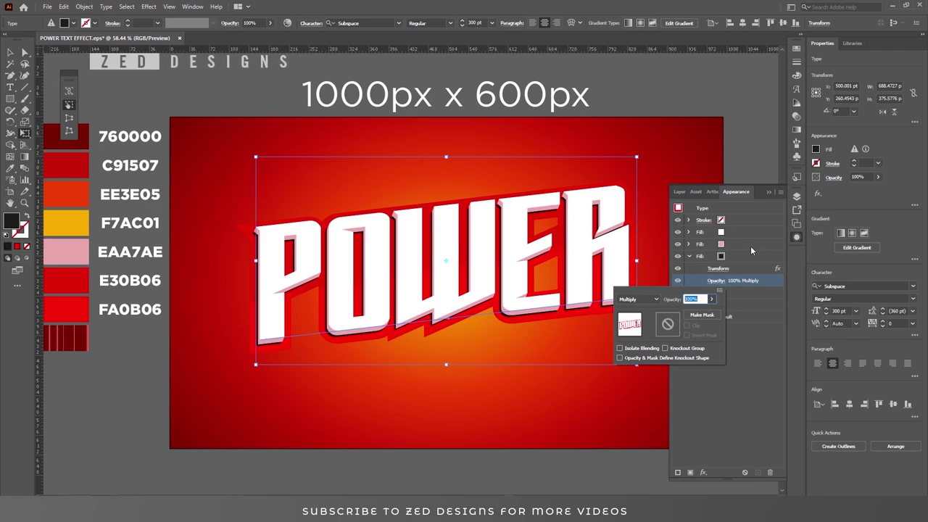
pyautogui.write('70')
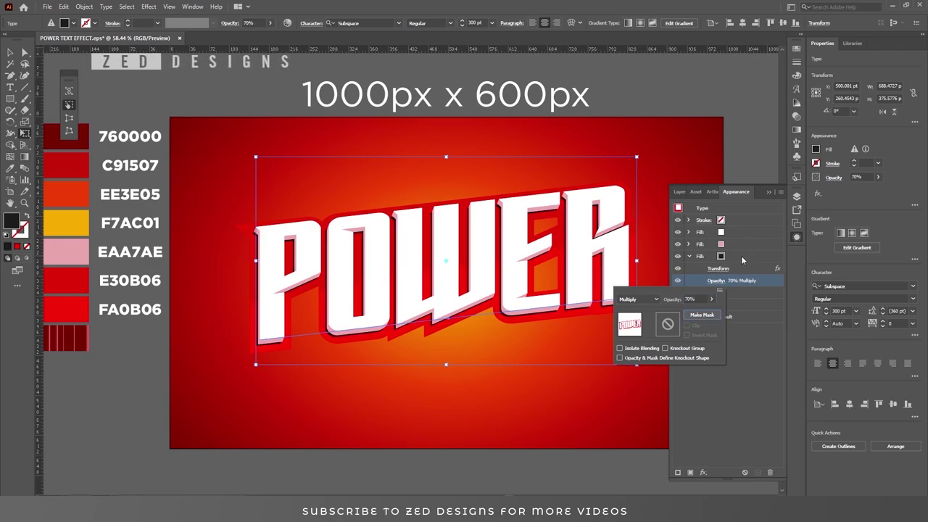
pyautogui.press('Return')
pyautogui.click(740, 256)
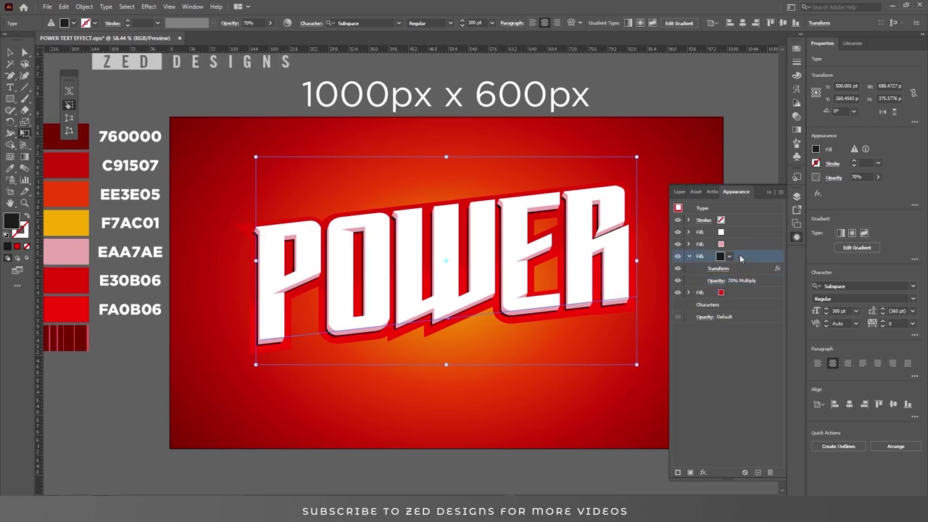
# Apply a Gaussian Blur with a 5-pixel radius to the black shadow fill.
pyautogui.click(702, 471)
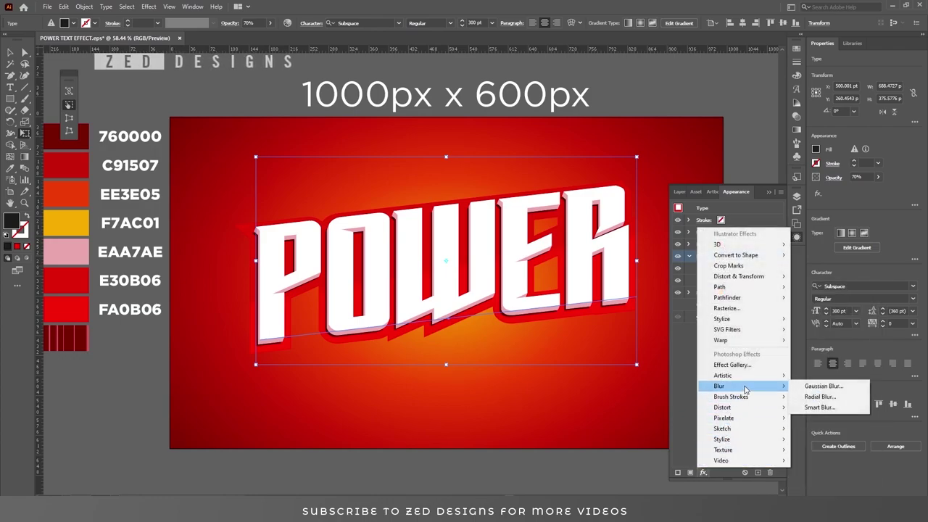
pyautogui.click(801, 386)
pyautogui.moveTo(722, 136); pyautogui.dragTo(698, 135)
pyautogui.write('10')
pyautogui.moveTo(718, 136); pyautogui.dragTo(697, 135)
pyautogui.write('5')
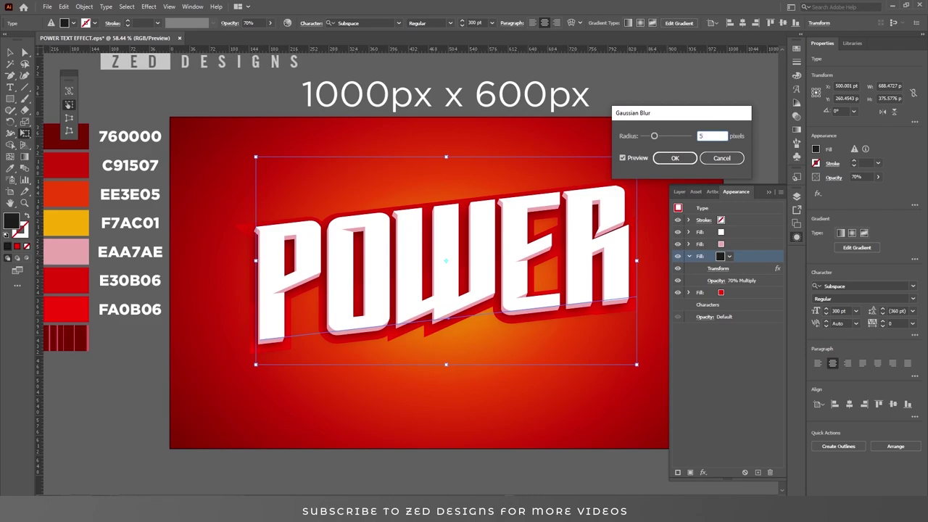
pyautogui.click(682, 157)
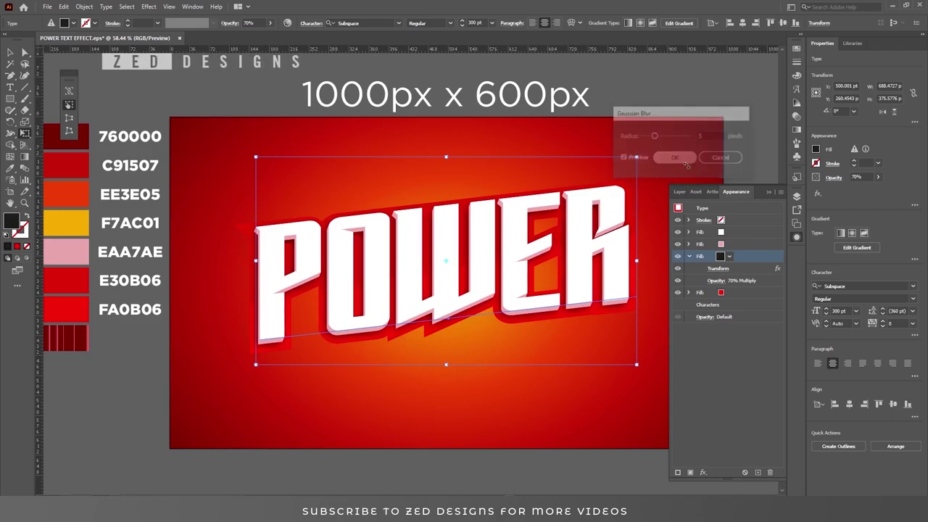
pyautogui.click(689, 258)
pyautogui.click(742, 269)
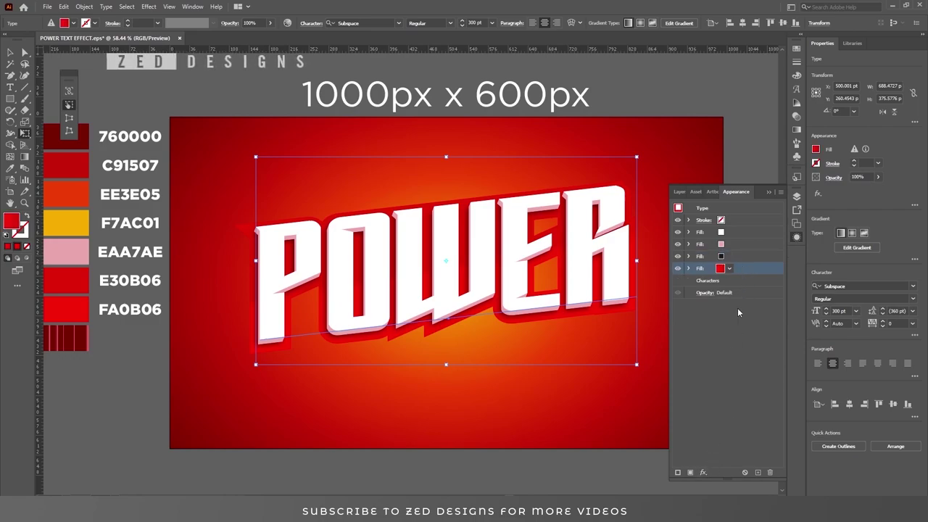
# Duplicate the red fill and eyedrop dark red 760000 from the striped swatch onto the copy.
pyautogui.click(757, 472)
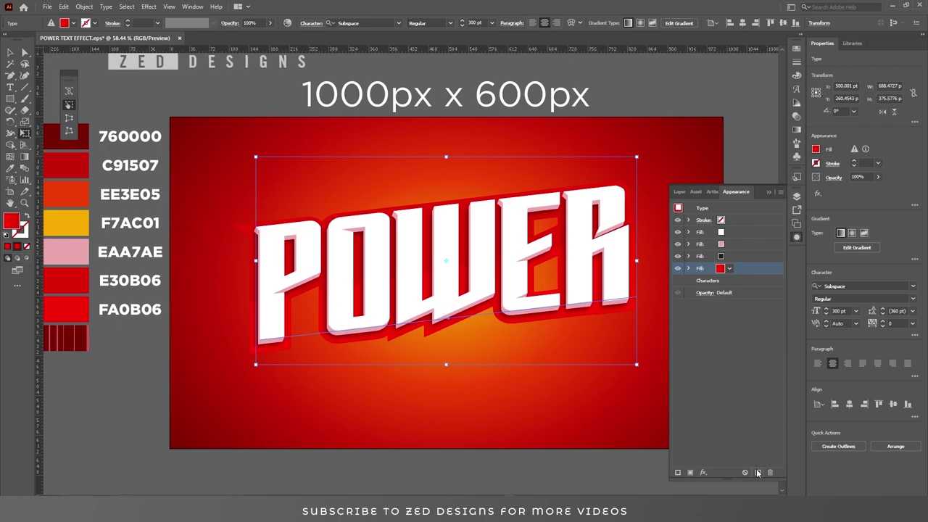
pyautogui.click(741, 279)
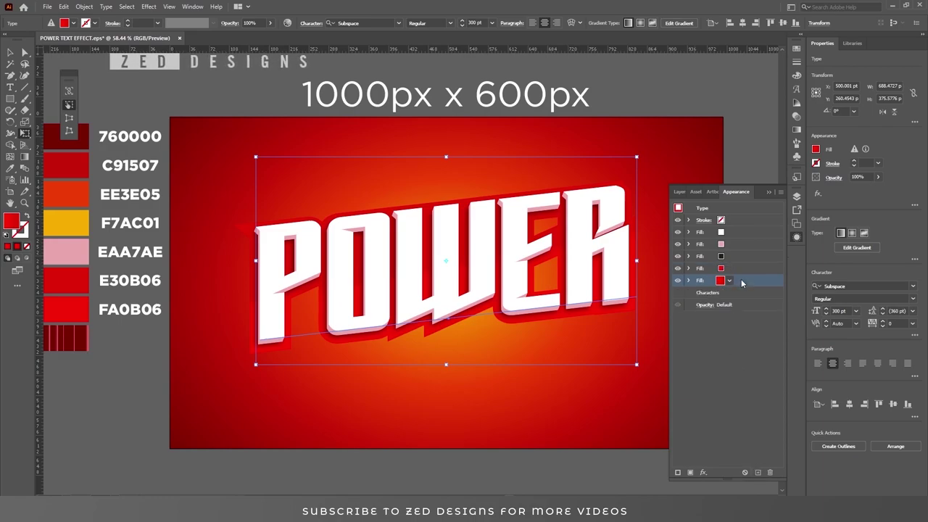
pyautogui.click(11, 168)
pyautogui.click(75, 339)
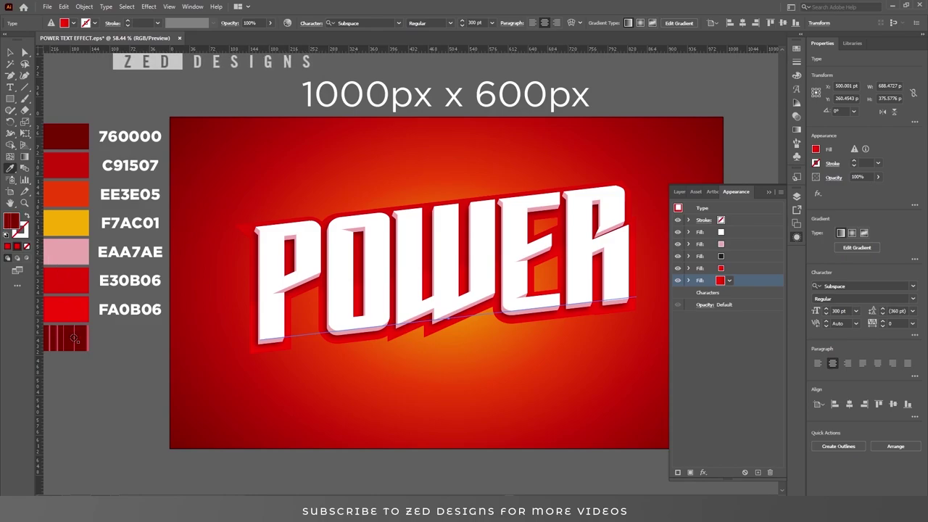
pyautogui.press('v')
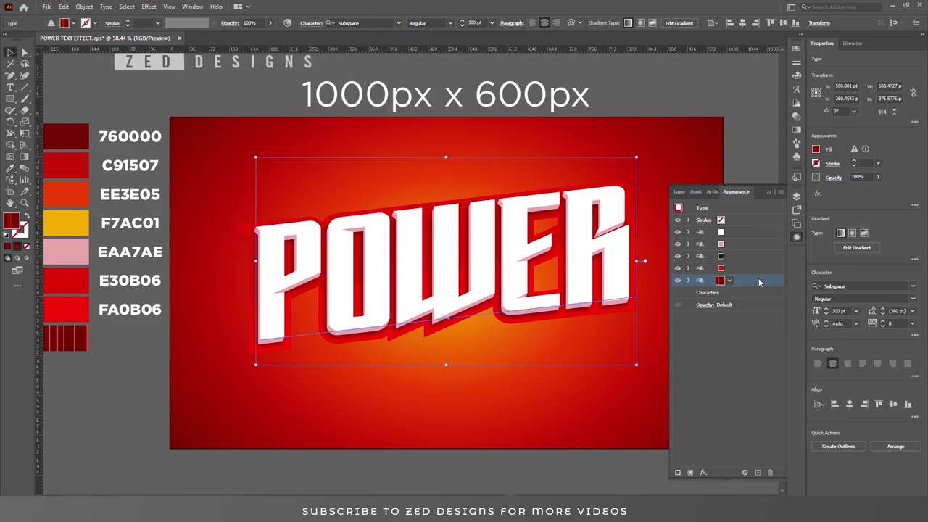
# Add a new Transform effect to the dark red fill: Move -0.3 pt, 0.6 pt, 26 copies.
pyautogui.click(703, 471)
pyautogui.moveTo(738, 276)
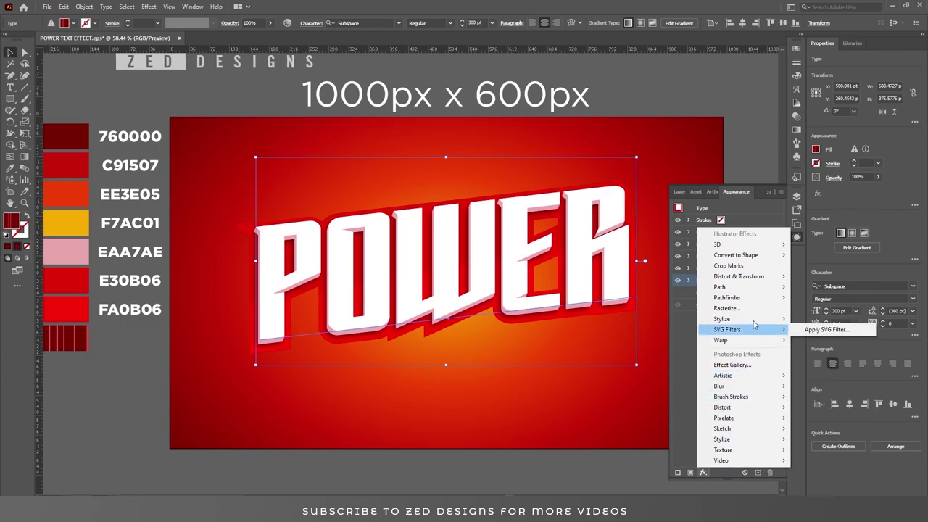
pyautogui.click(819, 308)
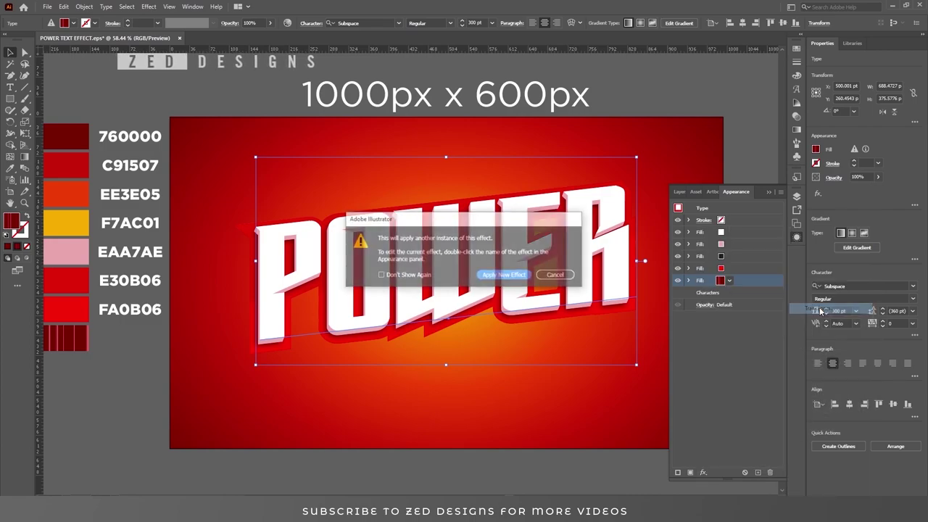
pyautogui.click(505, 274)
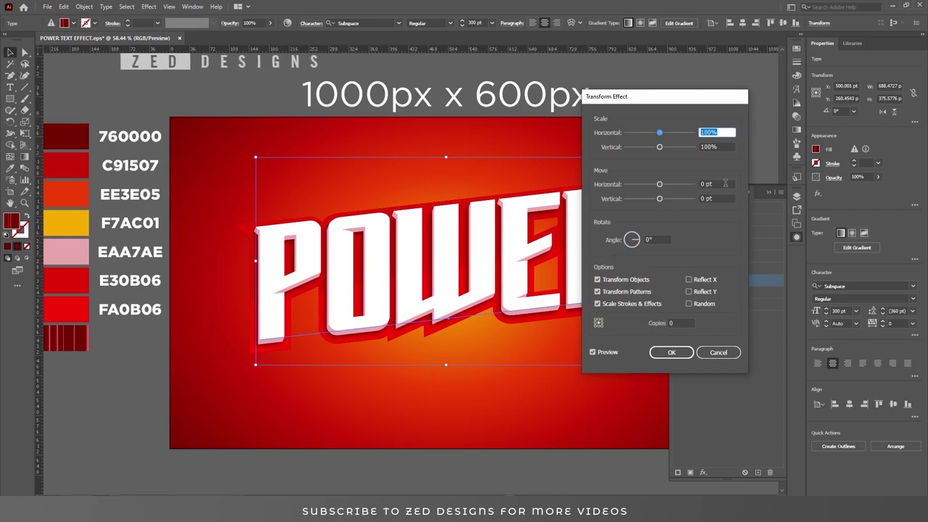
pyautogui.click(721, 184)
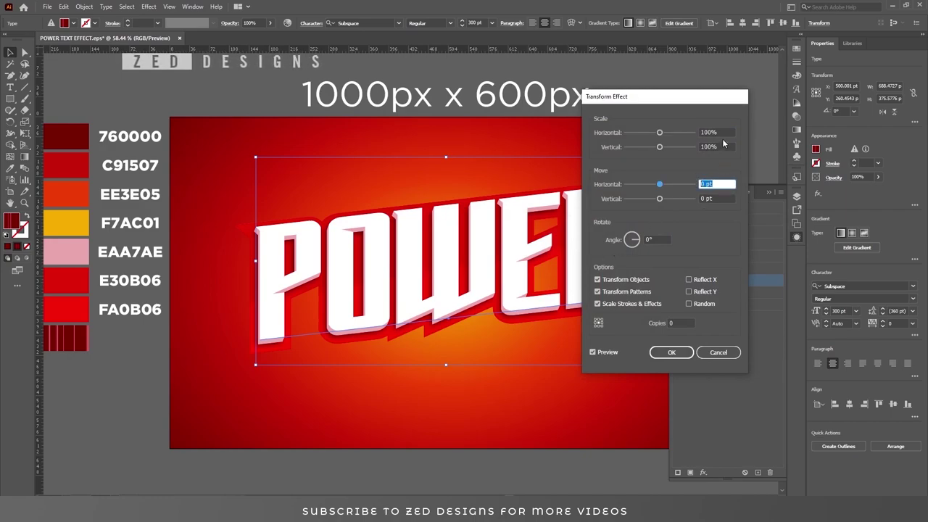
pyautogui.write('-0.3')
pyautogui.click(706, 203)
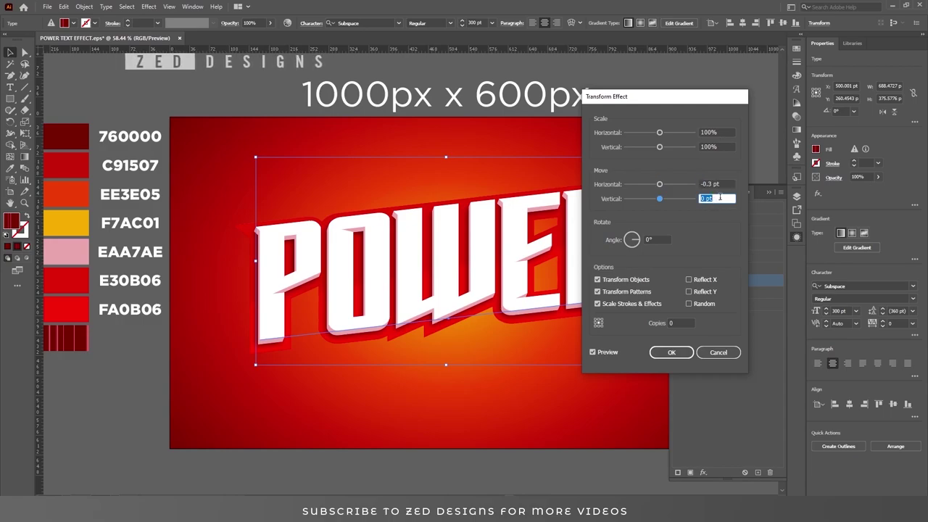
pyautogui.write('.6')
pyautogui.press('Tab')
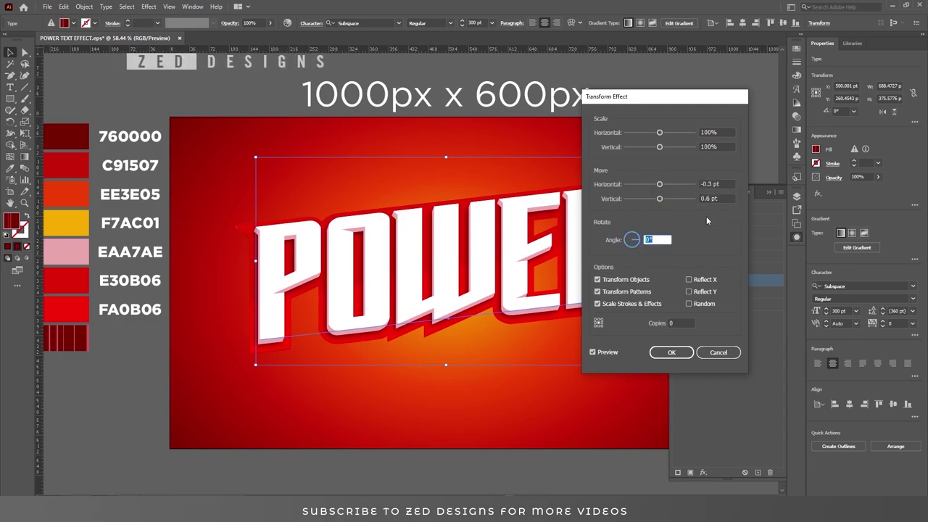
pyautogui.click(682, 319)
pyautogui.write('20')
pyautogui.click(720, 199)
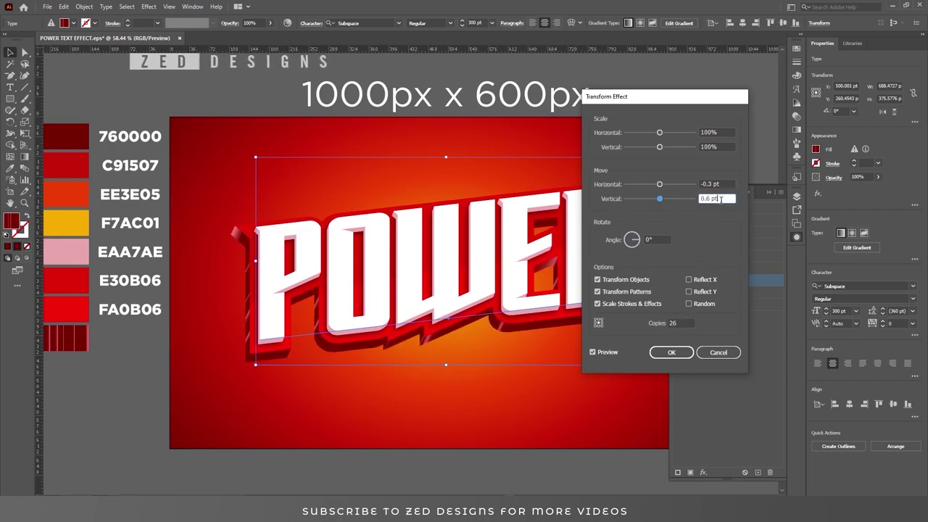
pyautogui.click(672, 351)
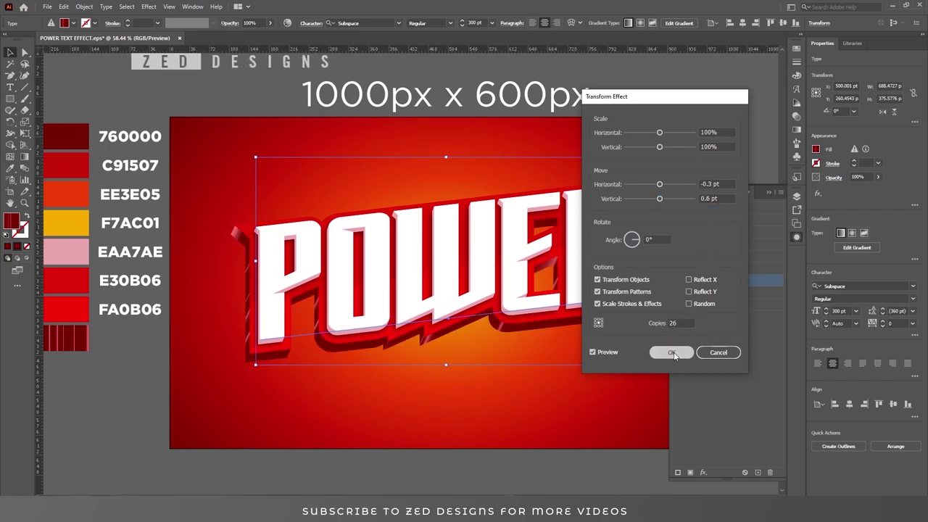
pyautogui.moveTo(484, 406); pyautogui.dragTo(461, 386)
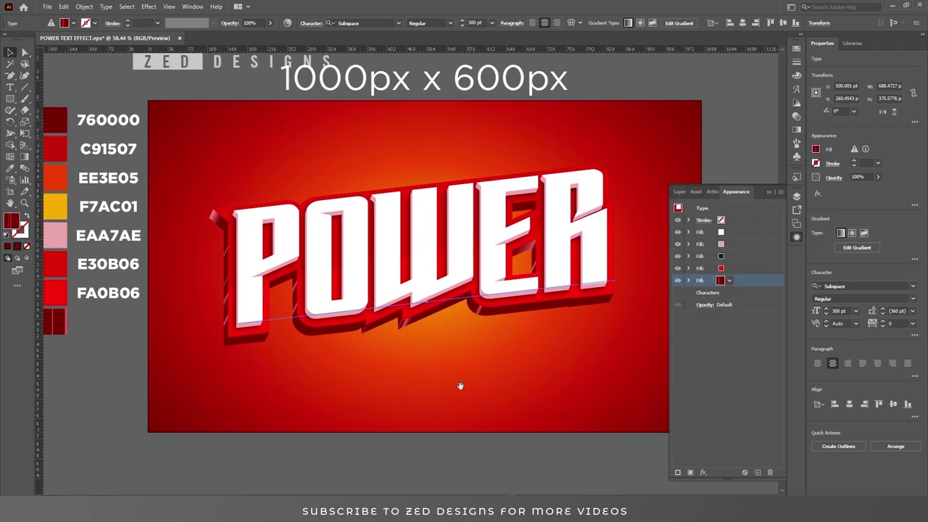
# Set the extrusion fill's gradient angle to 0°.
pyautogui.click(797, 130)
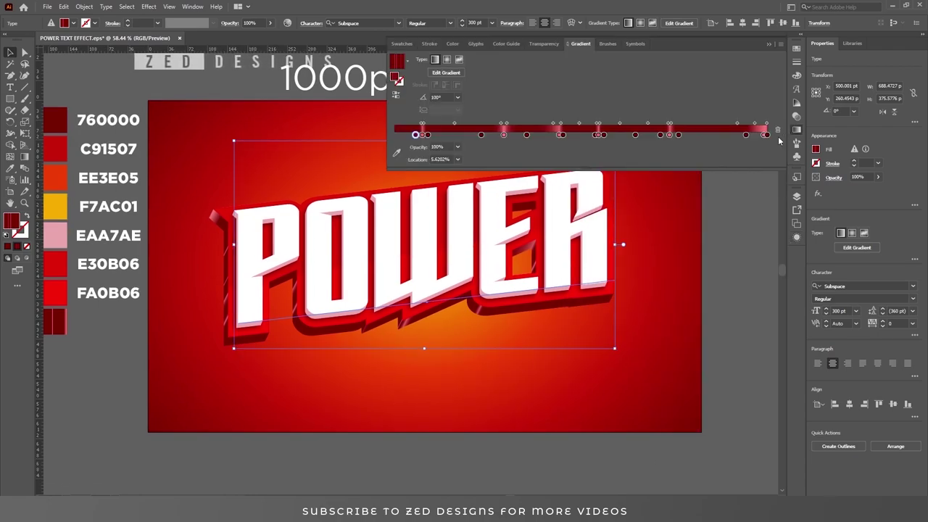
pyautogui.click(456, 98)
pyautogui.click(466, 195)
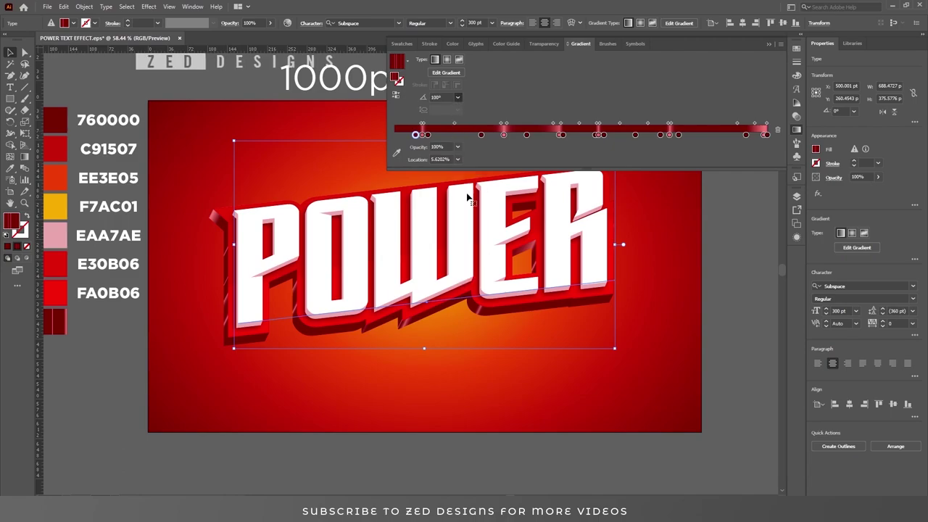
pyautogui.click(769, 45)
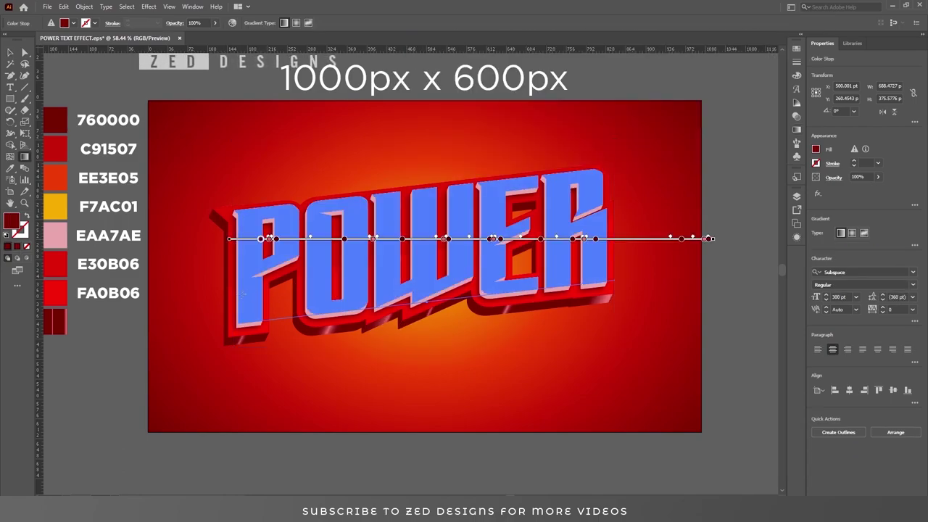
# Redraw the gradient along the bottom of the slanted POWER lettering with the Gradient tool.
pyautogui.moveTo(227, 332)
pyautogui.mouseDown()
pyautogui.moveTo(197, 310)
pyautogui.moveTo(659, 296)
pyautogui.mouseUp()
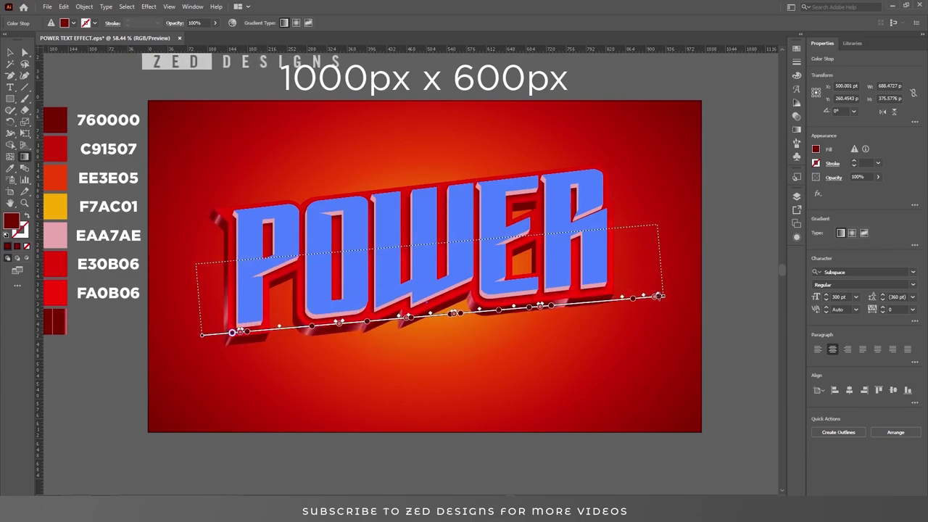
pyautogui.moveTo(657, 295); pyautogui.dragTo(660, 294)
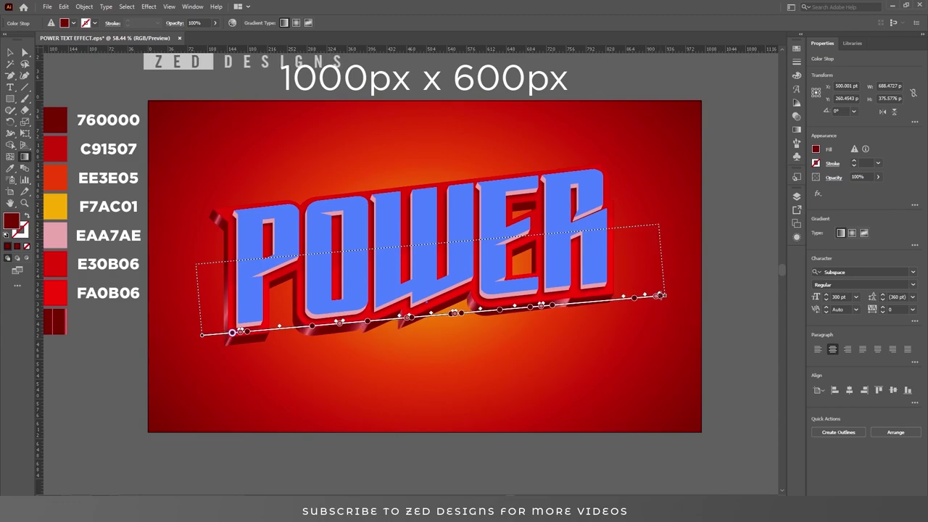
pyautogui.moveTo(659, 295); pyautogui.dragTo(656, 295)
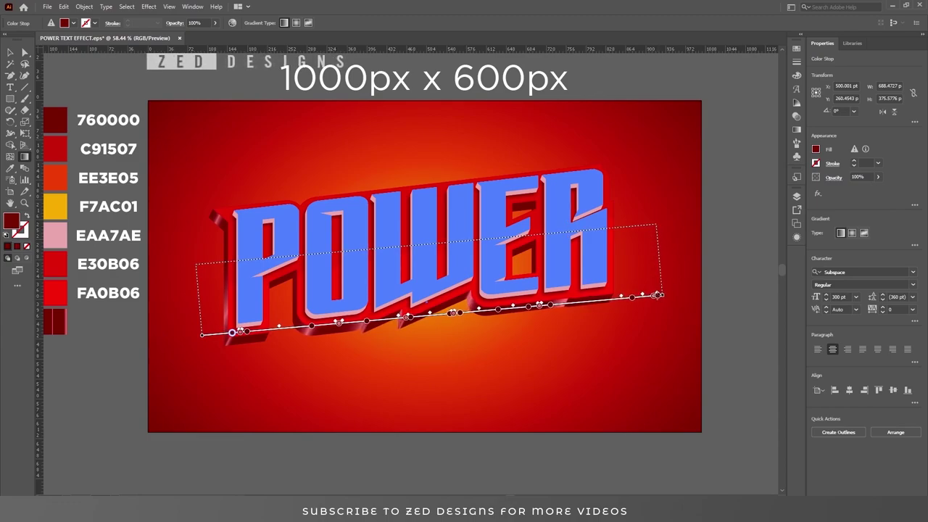
pyautogui.hotkey('ctrl', 'z')
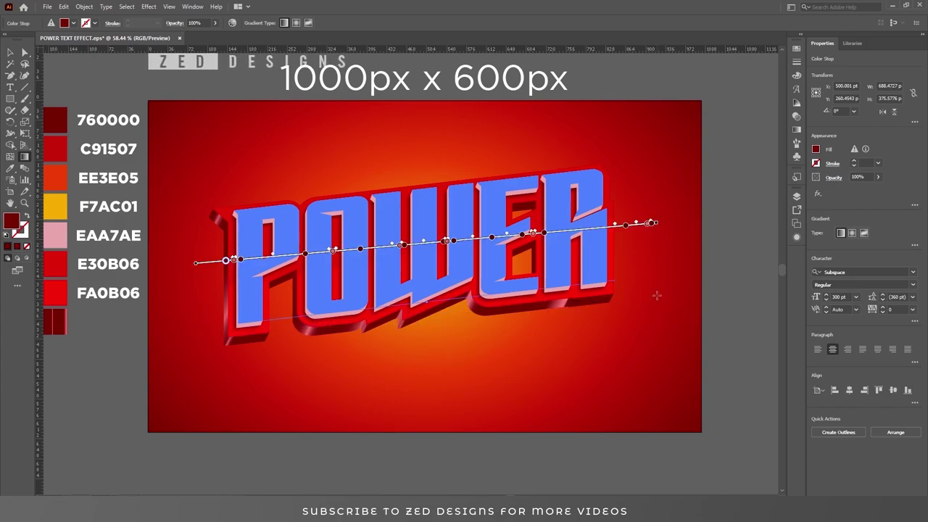
pyautogui.press('v')
pyautogui.click(708, 276)
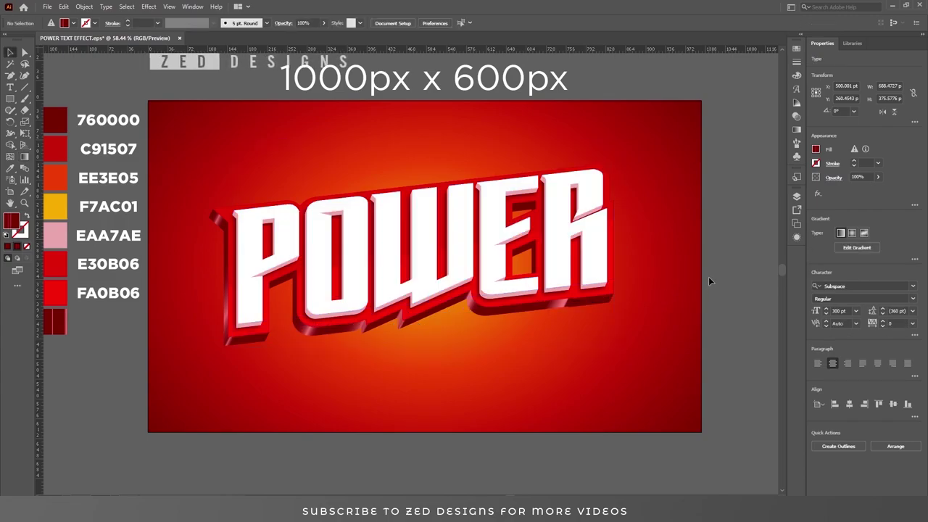
# Add a duplicate of POWER's red fill in the Appearance stack and make it black.
pyautogui.tripleClick(607, 264)
pyautogui.press('Escape')
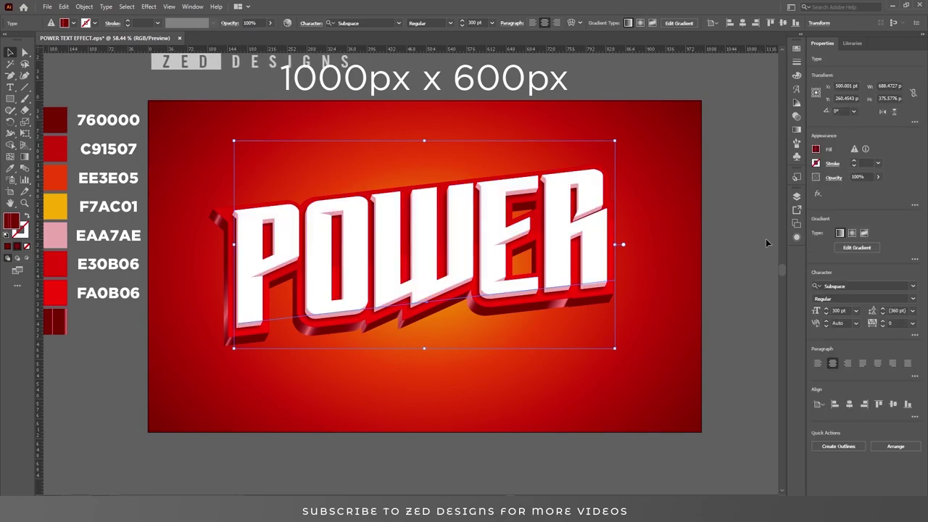
pyautogui.click(796, 238)
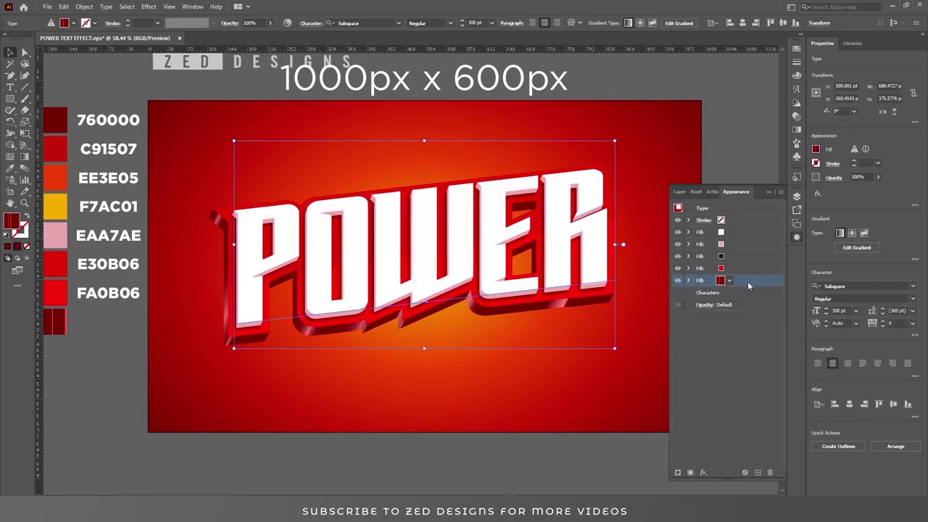
pyautogui.click(744, 267)
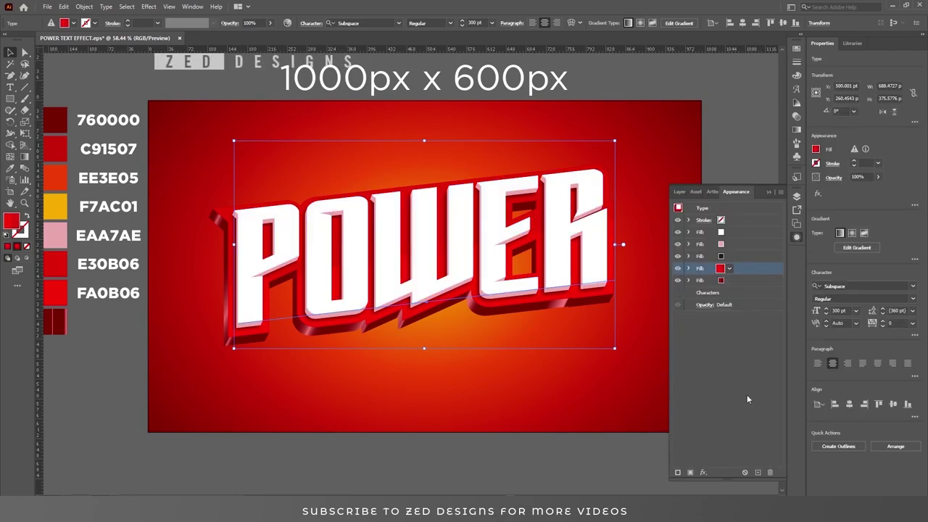
pyautogui.click(729, 269)
pyautogui.click(645, 285)
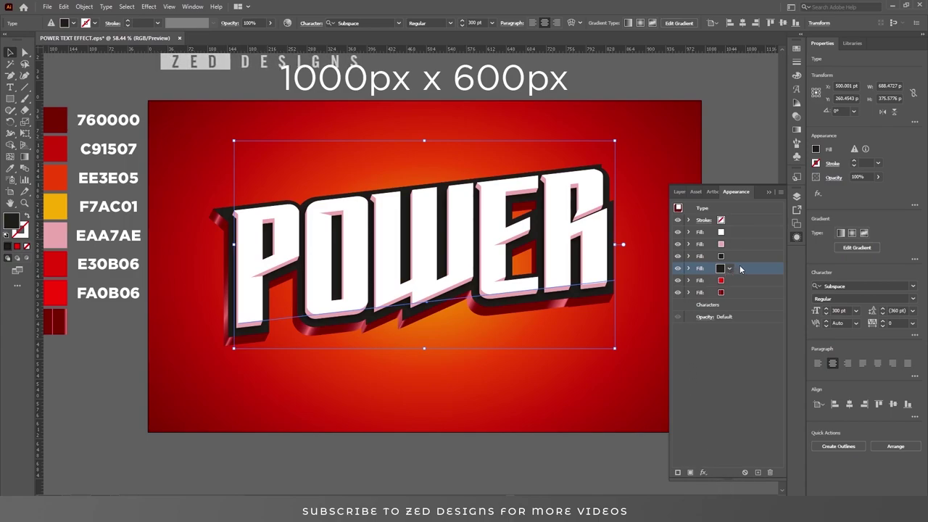
pyautogui.click(689, 268)
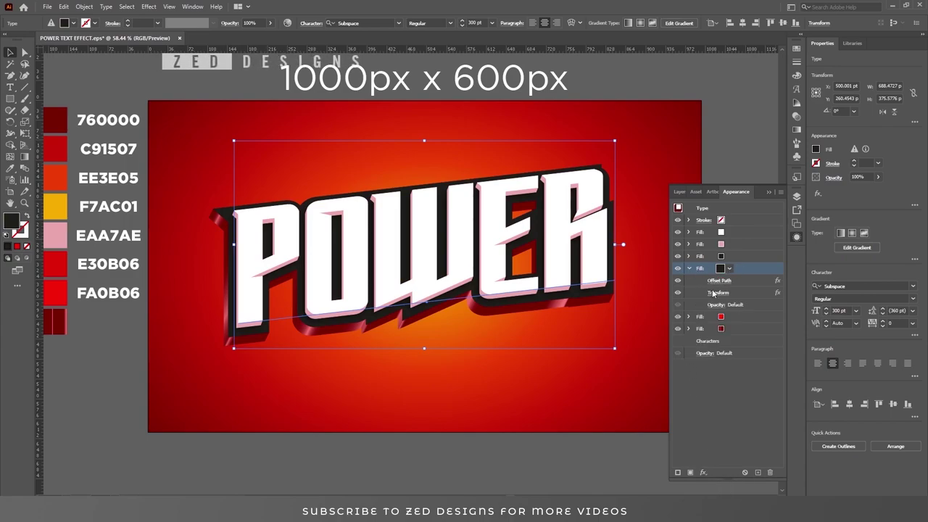
# Set the black fill's Transform effect to move -13 pt horizontally and 25 pt vertically.
pyautogui.click(712, 293)
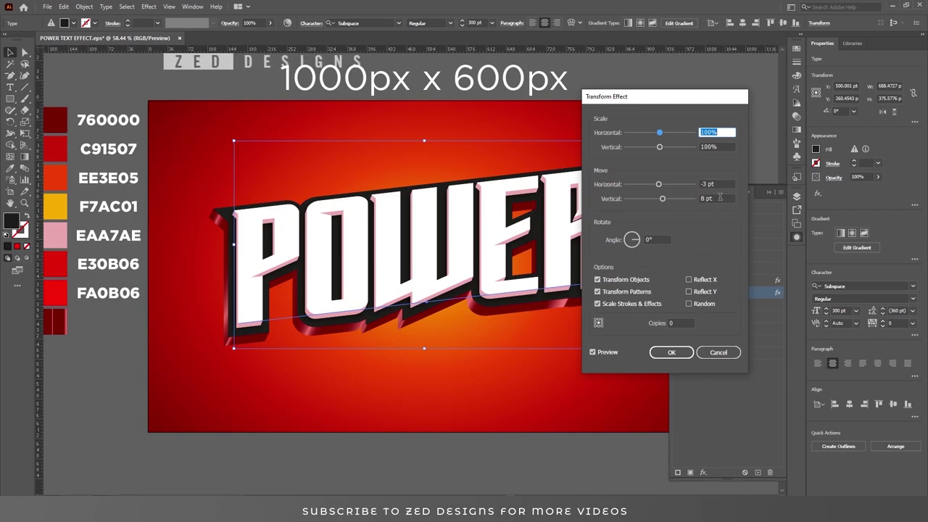
pyautogui.moveTo(720, 198); pyautogui.dragTo(699, 199)
pyautogui.write('21')
pyautogui.press('Tab')
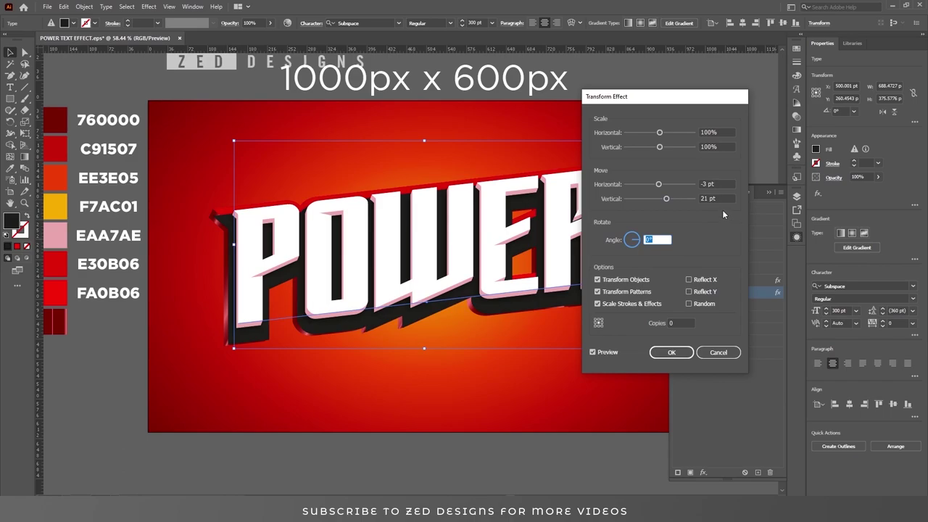
pyautogui.click(722, 183)
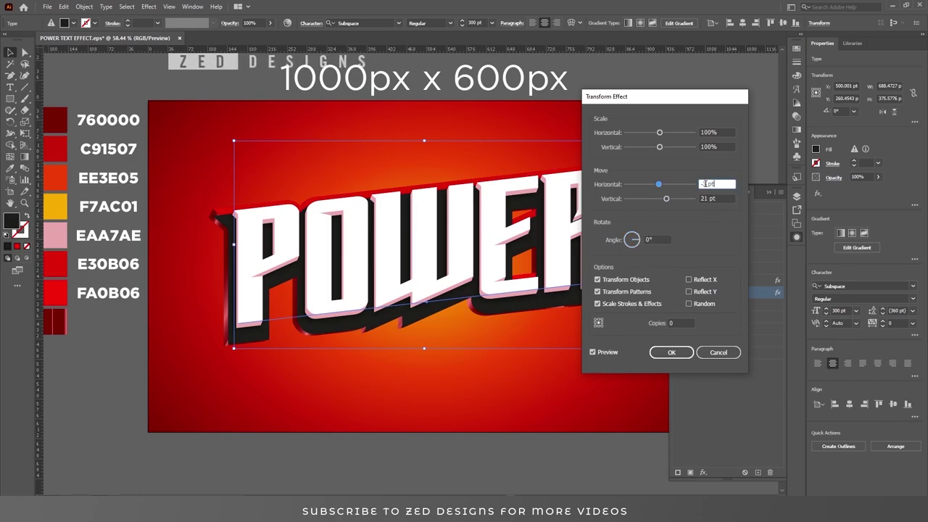
pyautogui.moveTo(704, 196); pyautogui.dragTo(718, 197)
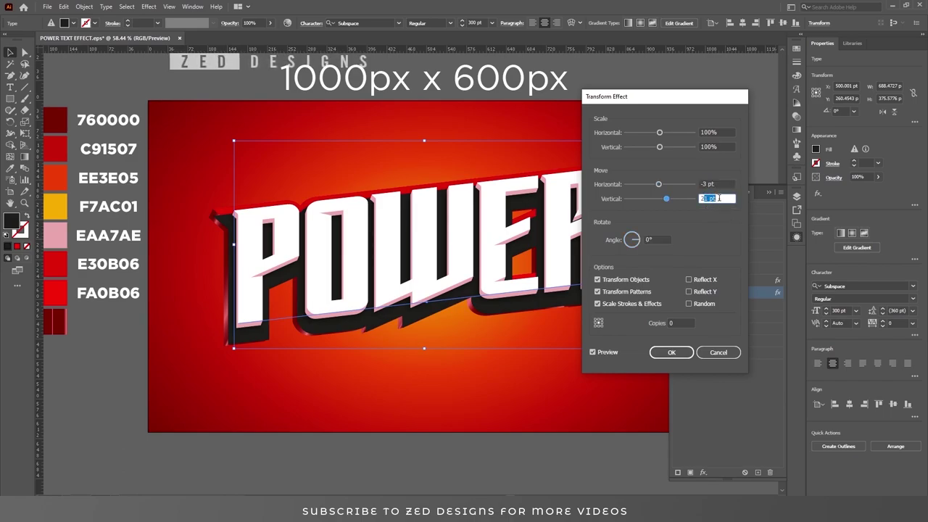
pyautogui.write('25')
pyautogui.press('Tab')
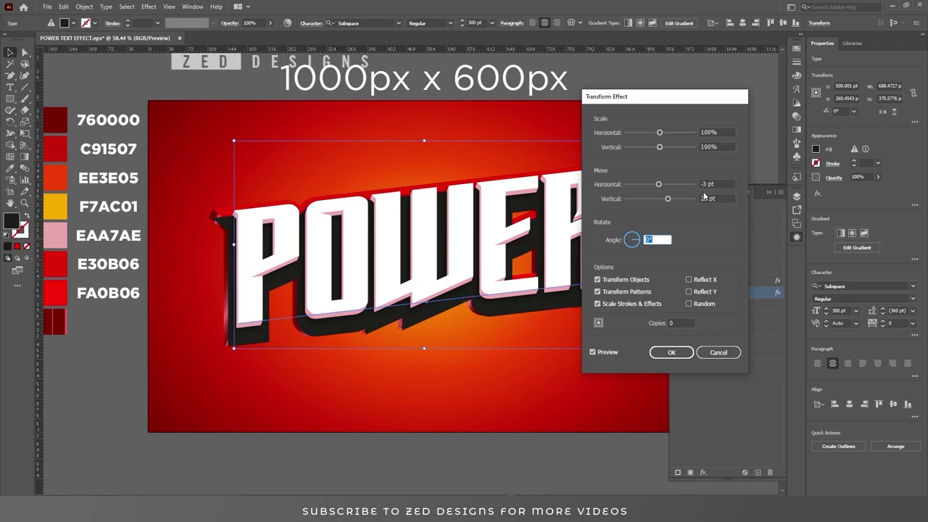
pyautogui.doubleClick(707, 184)
pyautogui.write('-13')
pyautogui.doubleClick(708, 197)
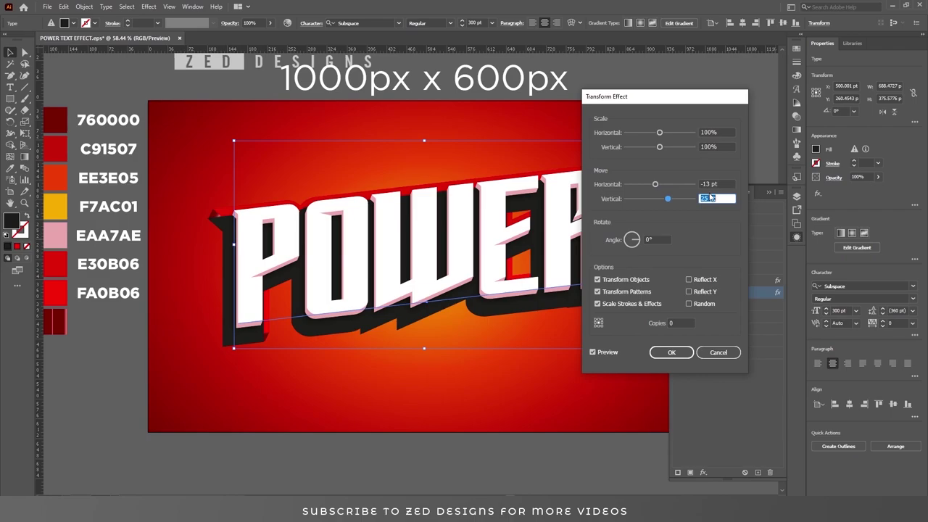
pyautogui.click(671, 353)
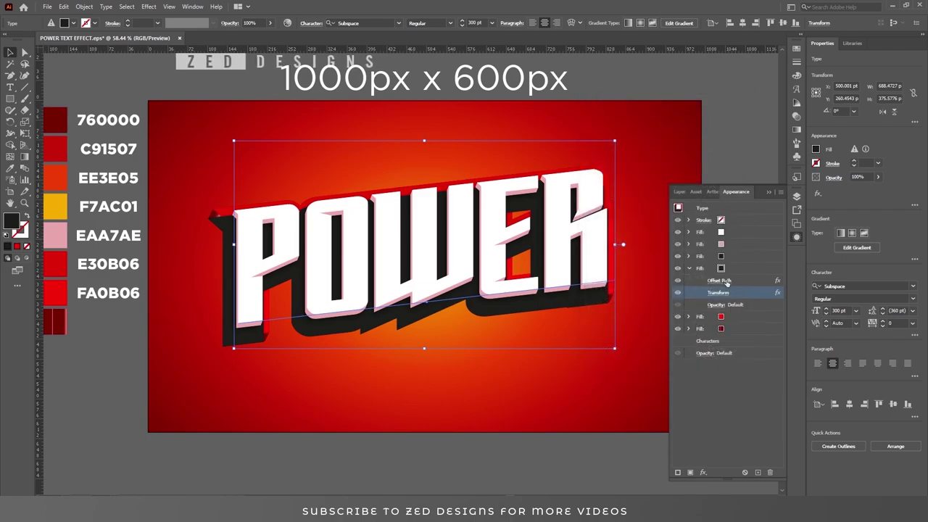
pyautogui.click(724, 270)
# Move the black shadow fill to the bottom of the Appearance stack, beneath the red fills.
pyautogui.click(689, 268)
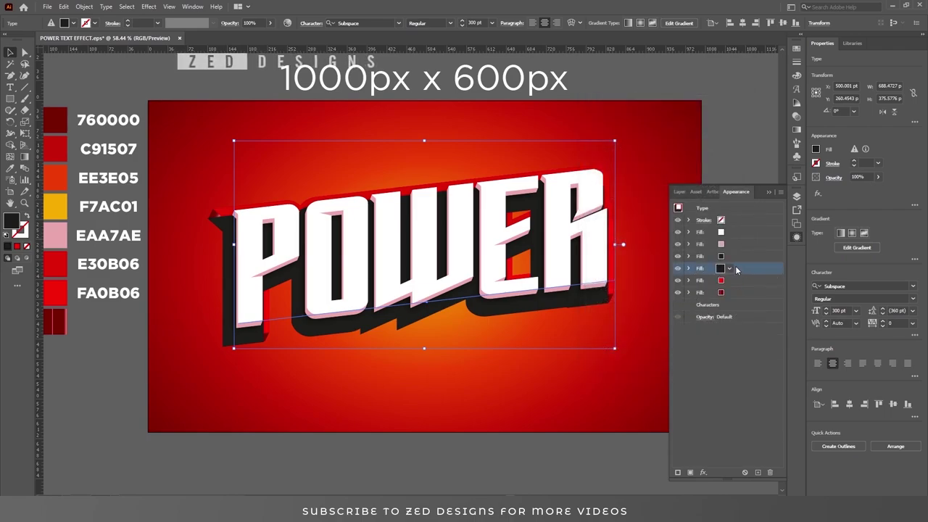
pyautogui.moveTo(735, 267); pyautogui.dragTo(732, 293)
pyautogui.click(733, 291)
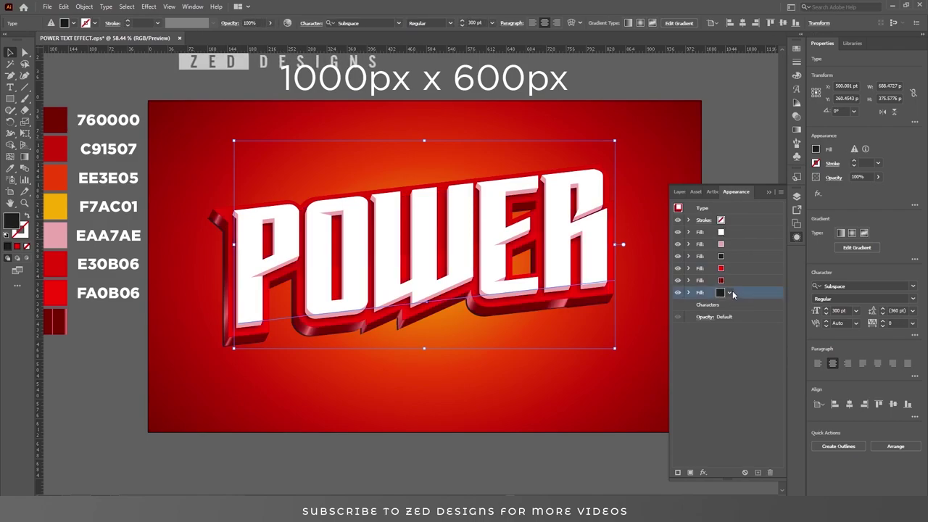
# Add a 5-pixel Gaussian Blur to the black shadow fill and duplicate the fill.
pyautogui.click(703, 472)
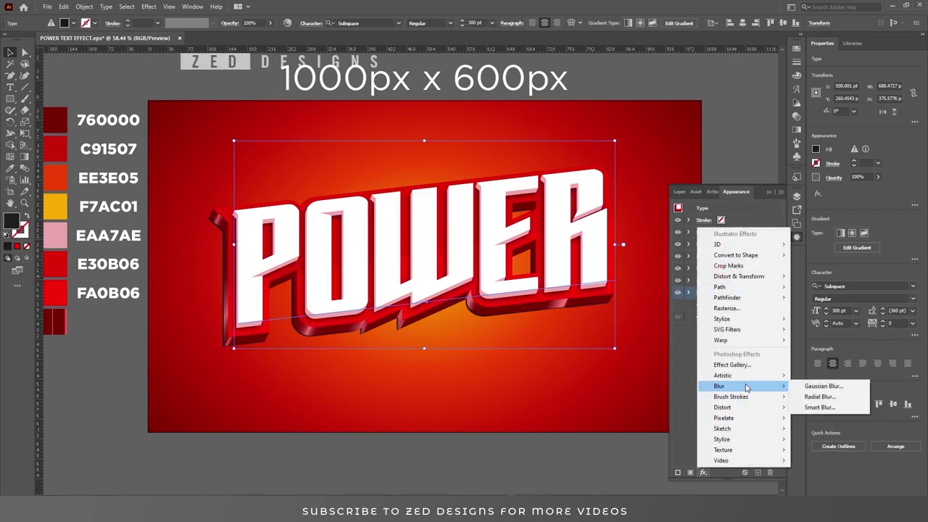
pyautogui.click(806, 386)
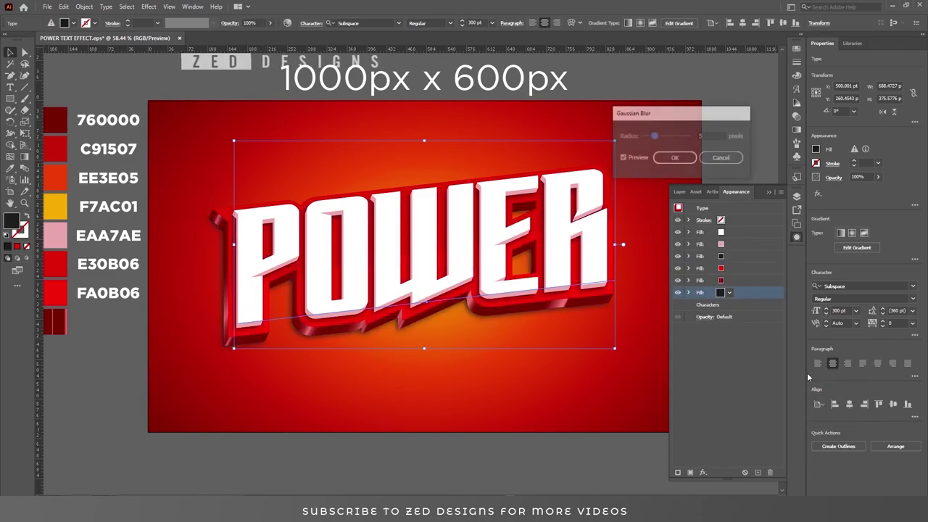
pyautogui.click(685, 159)
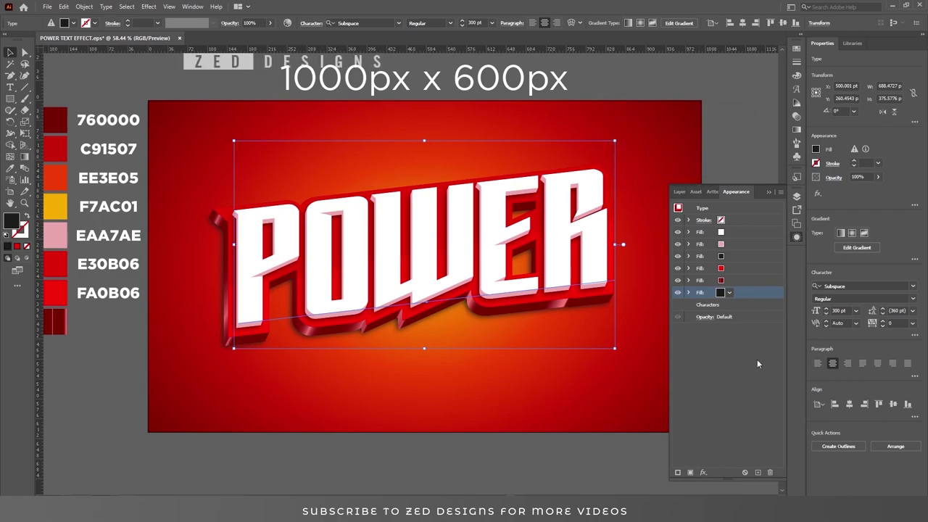
pyautogui.click(759, 472)
# Change the lowest copy's Transform move to -18 pt horizontal and 35 pt vertical.
pyautogui.click(735, 306)
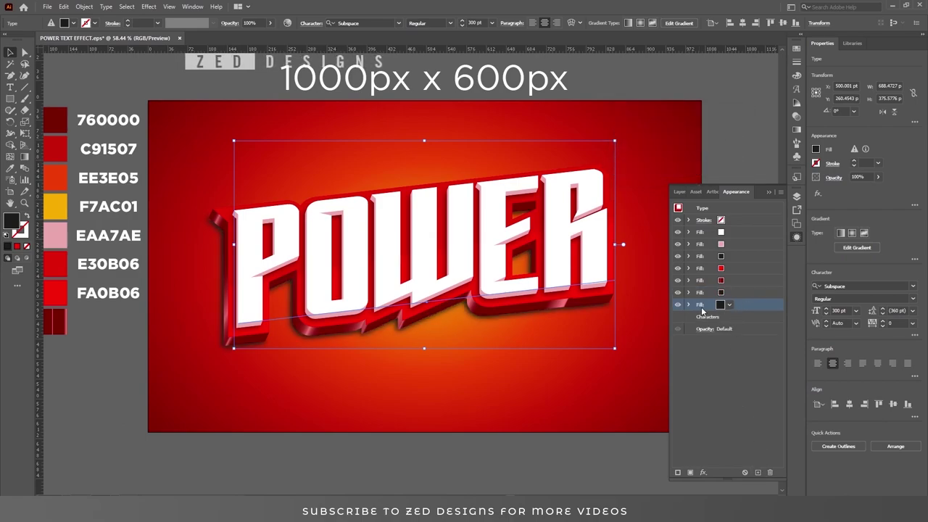
pyautogui.click(689, 304)
pyautogui.click(719, 329)
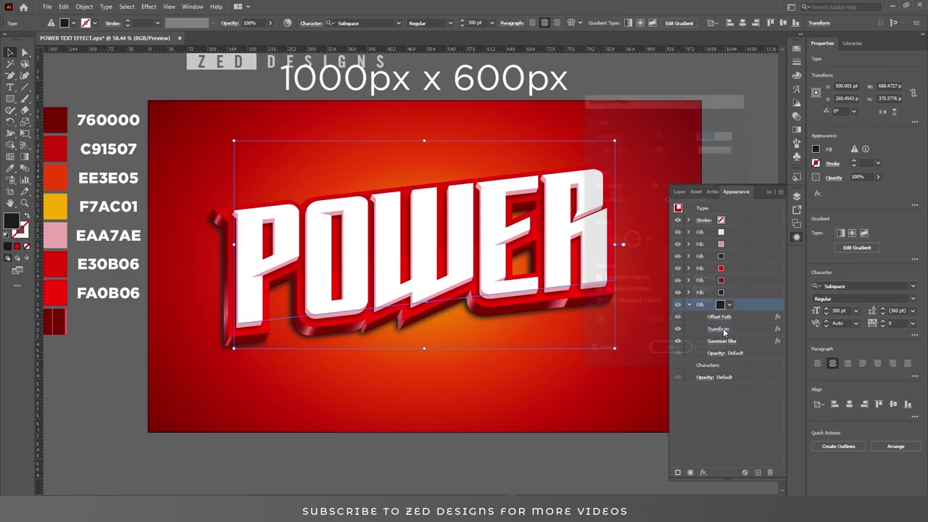
pyautogui.press('Tab')
pyautogui.press('Tab')
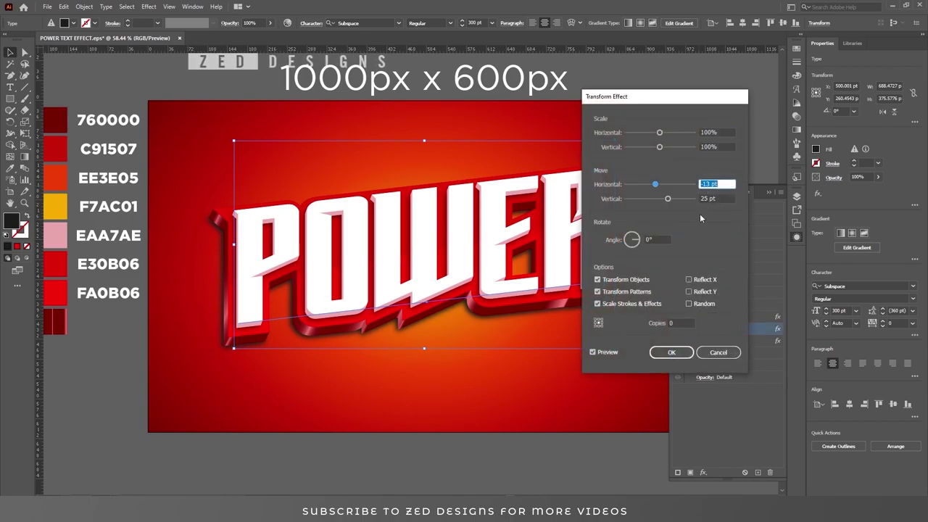
pyautogui.click(712, 183)
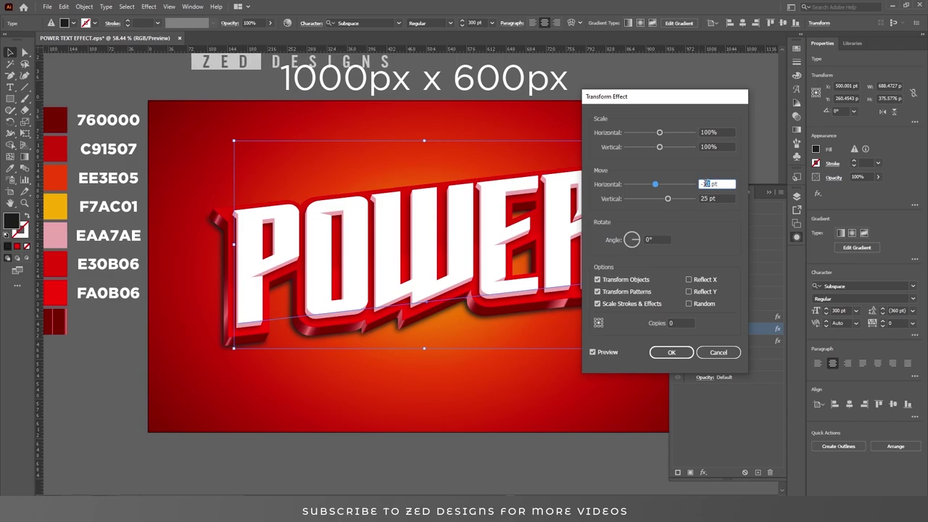
pyautogui.write('-18')
pyautogui.press('Tab')
pyautogui.click(705, 198)
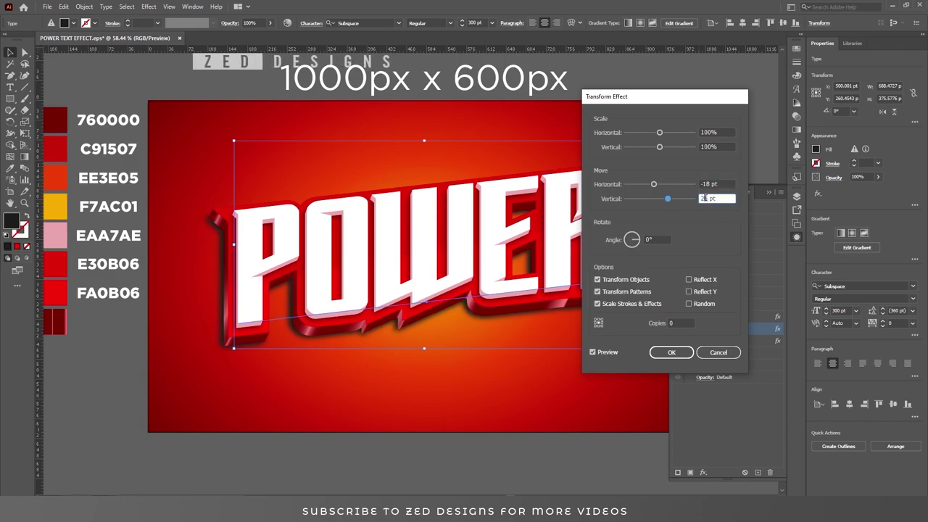
pyautogui.press('BackSpace')
pyautogui.write('3')
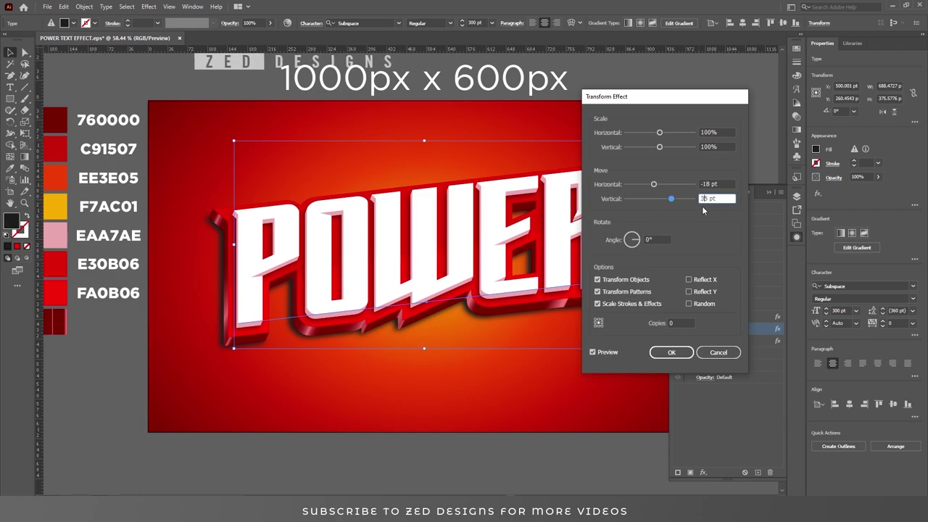
pyautogui.press('Tab')
pyautogui.click(672, 351)
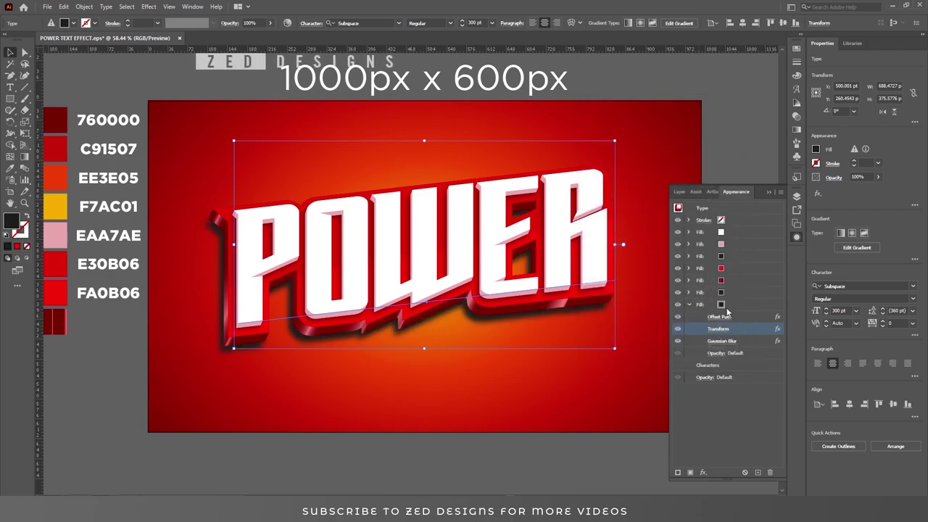
# Raise the lowest shadow's Gaussian Blur radius to 25 pixels.
pyautogui.click(719, 341)
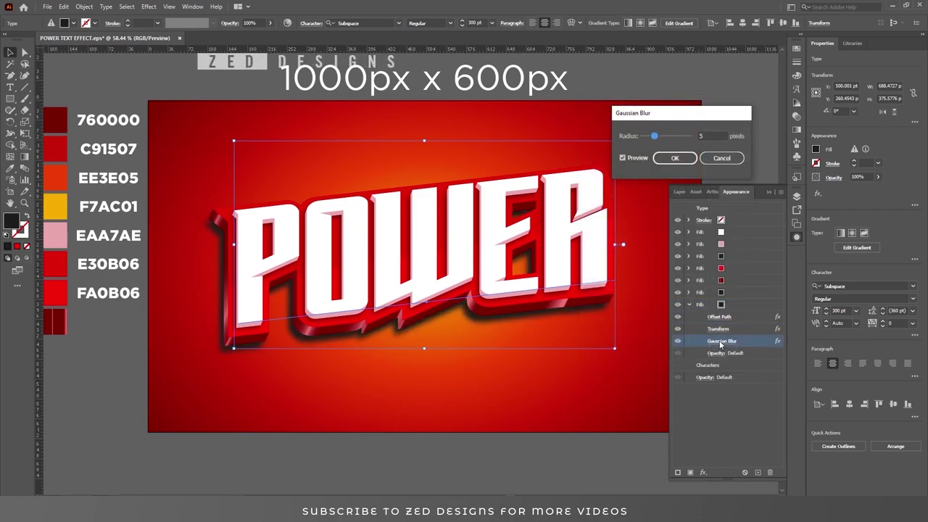
pyautogui.hotkey('shift', 'Up')
pyautogui.hotkey('shift', 'Up')
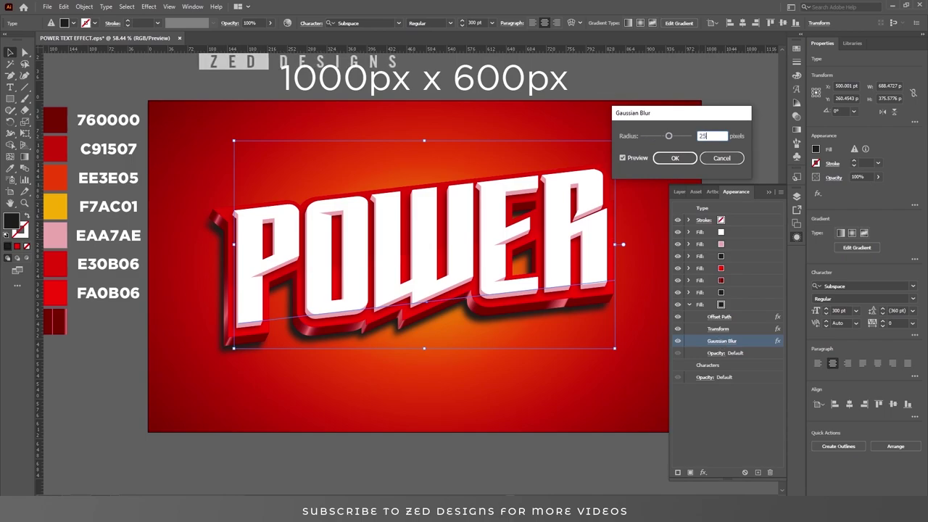
pyautogui.click(675, 158)
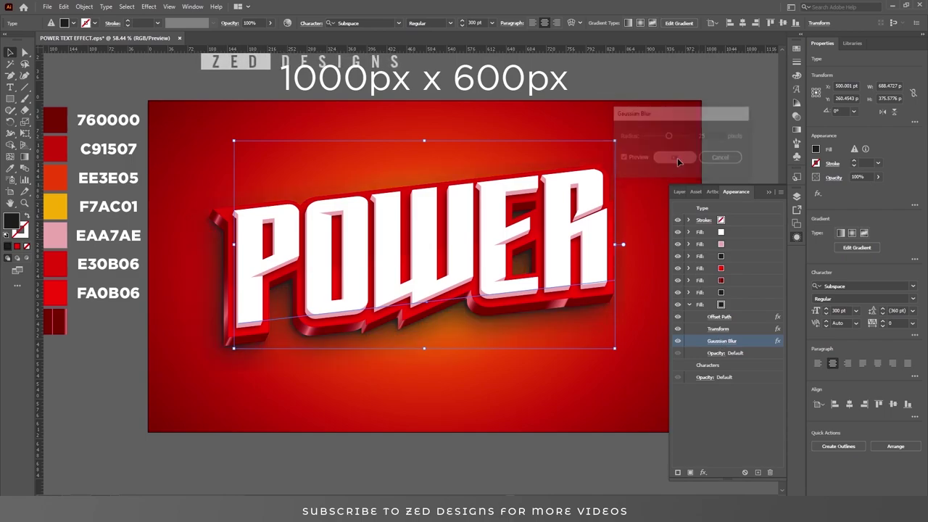
# Set the lowest shadow fill to Multiply blending at 70% opacity.
pyautogui.click(716, 353)
pyautogui.click(655, 371)
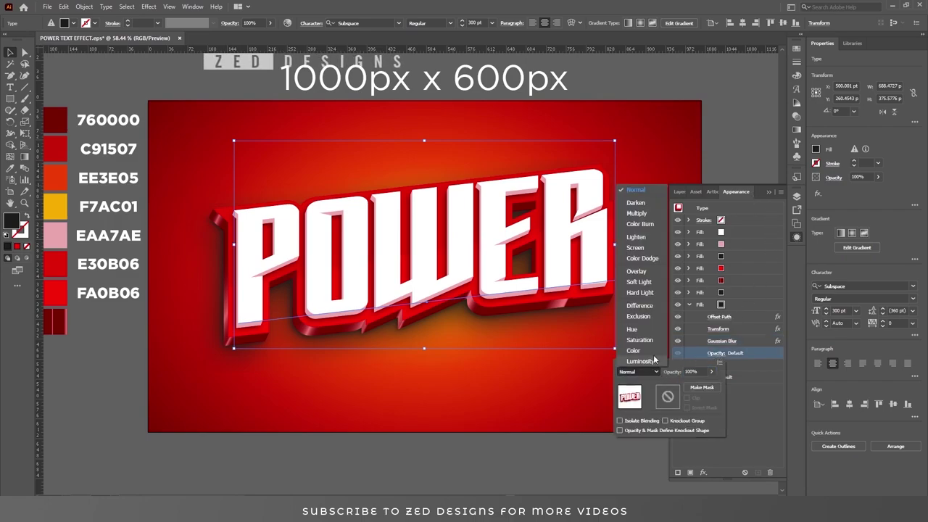
pyautogui.click(651, 214)
pyautogui.click(694, 371)
pyautogui.moveTo(700, 371); pyautogui.dragTo(677, 371)
pyautogui.write('70')
pyautogui.press('Return')
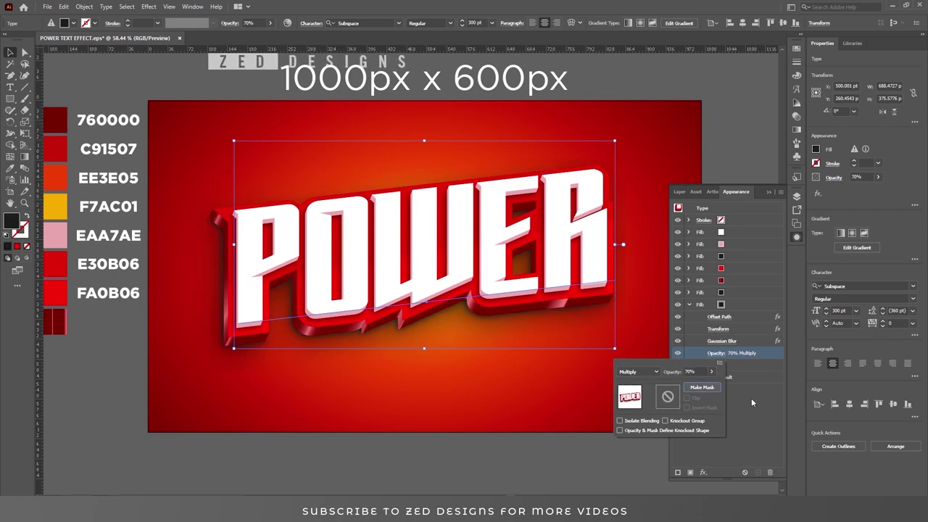
pyautogui.click(749, 400)
pyautogui.click(689, 305)
pyautogui.click(747, 306)
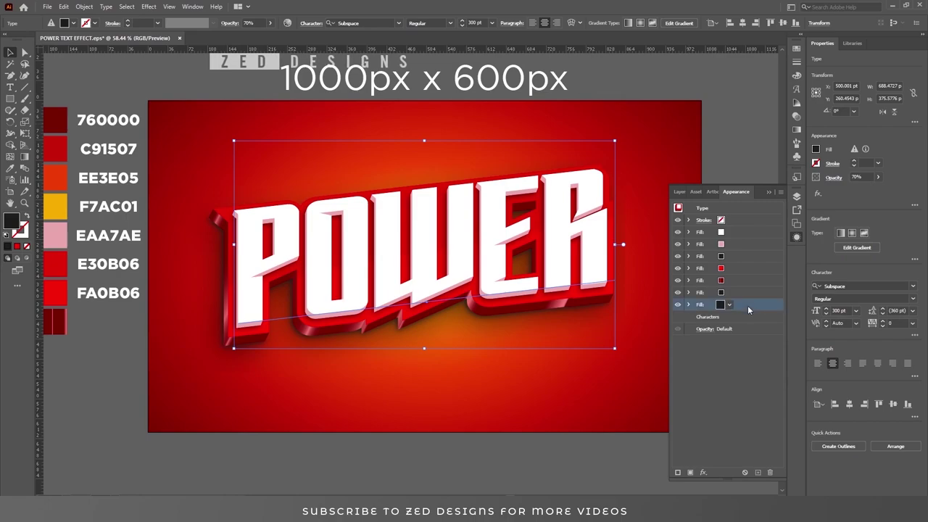
# Give POWER's pink fill an FF7171 Inner Glow: Multiply, 60%, 5 pt blur, Edge.
pyautogui.click(731, 244)
pyautogui.click(702, 472)
pyautogui.moveTo(722, 318)
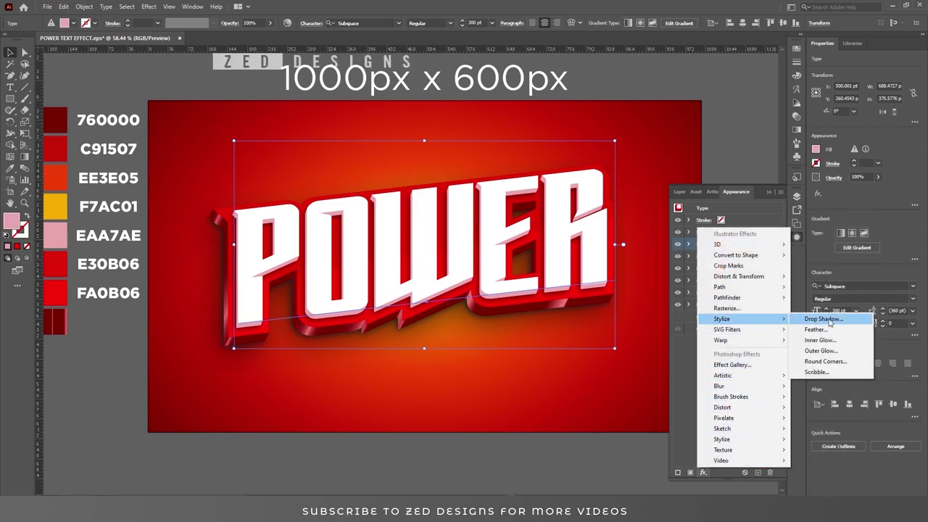
pyautogui.click(819, 340)
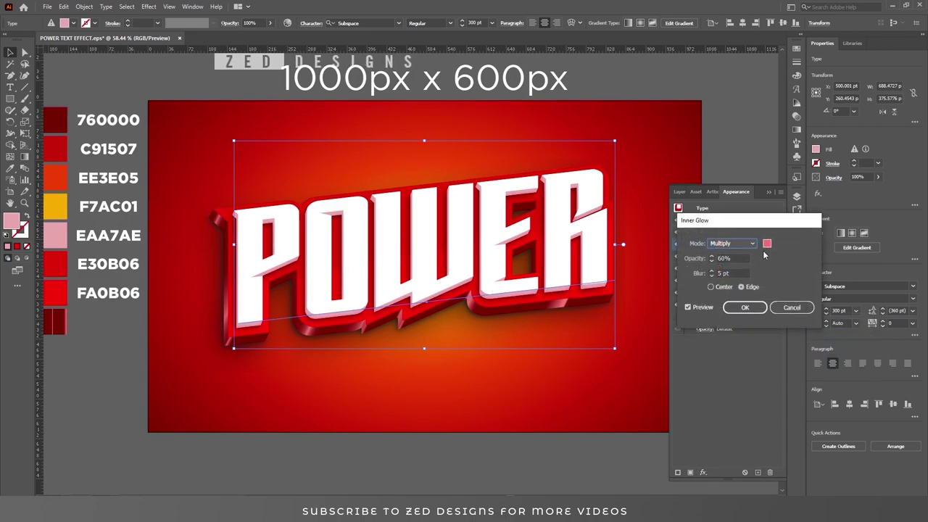
pyautogui.click(767, 244)
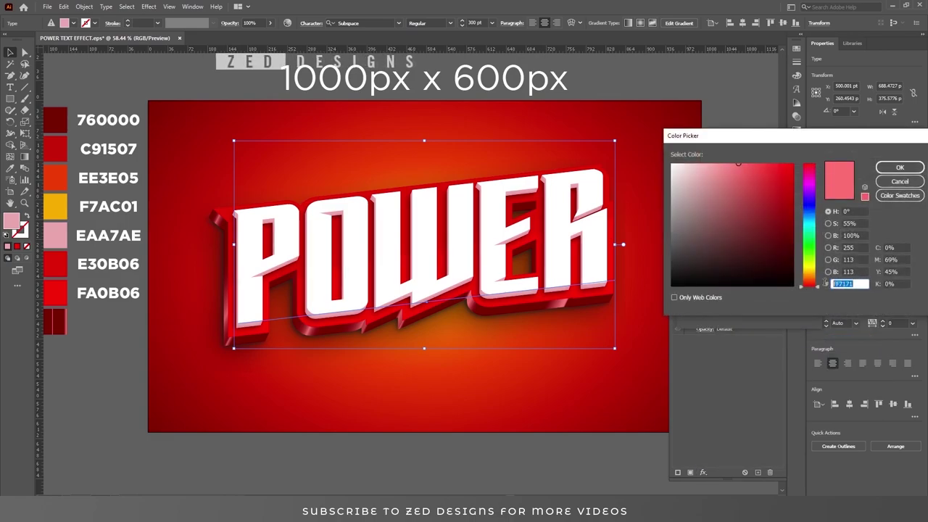
pyautogui.click(900, 168)
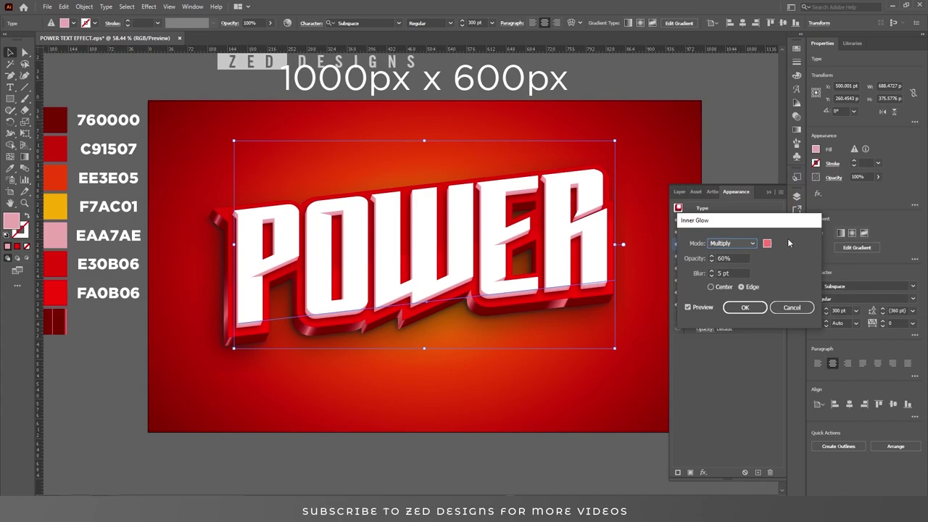
pyautogui.click(746, 308)
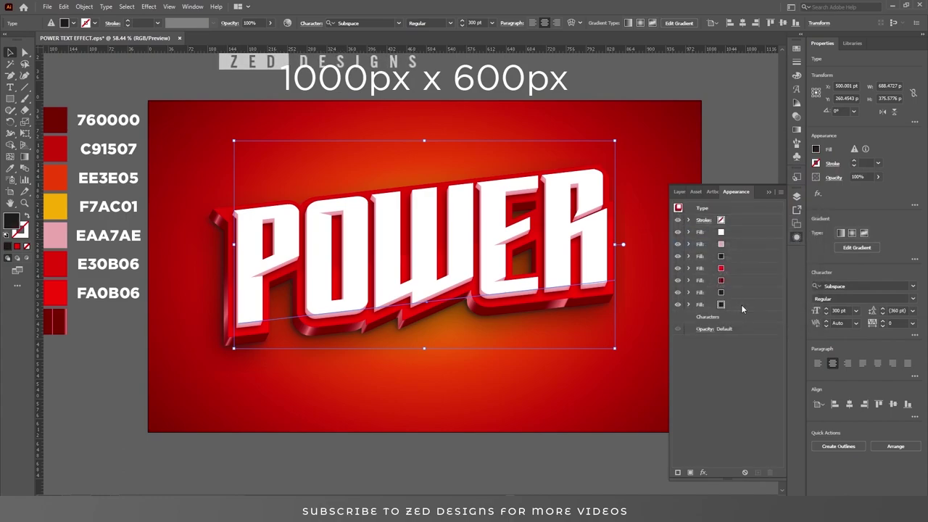
pyautogui.click(740, 267)
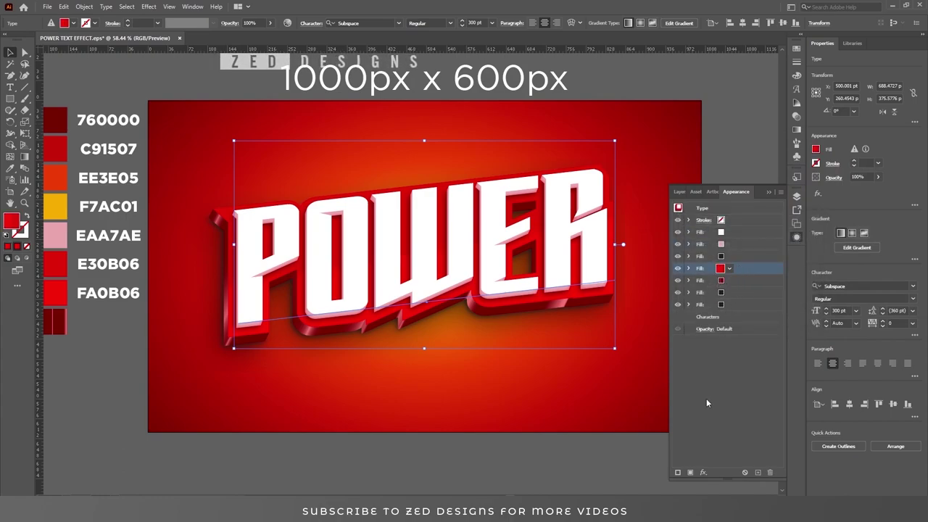
# Add an Inner Glow to the red fill and set its colour to white.
pyautogui.click(703, 472)
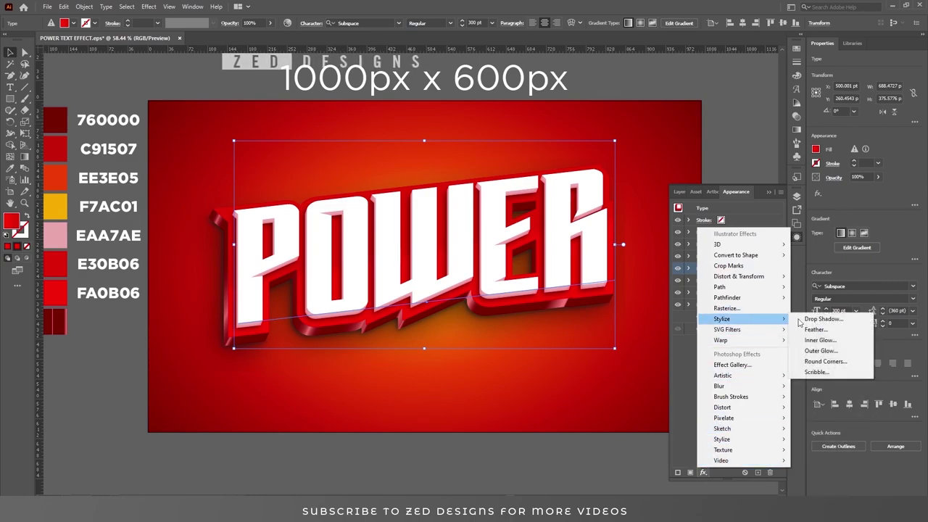
pyautogui.click(816, 340)
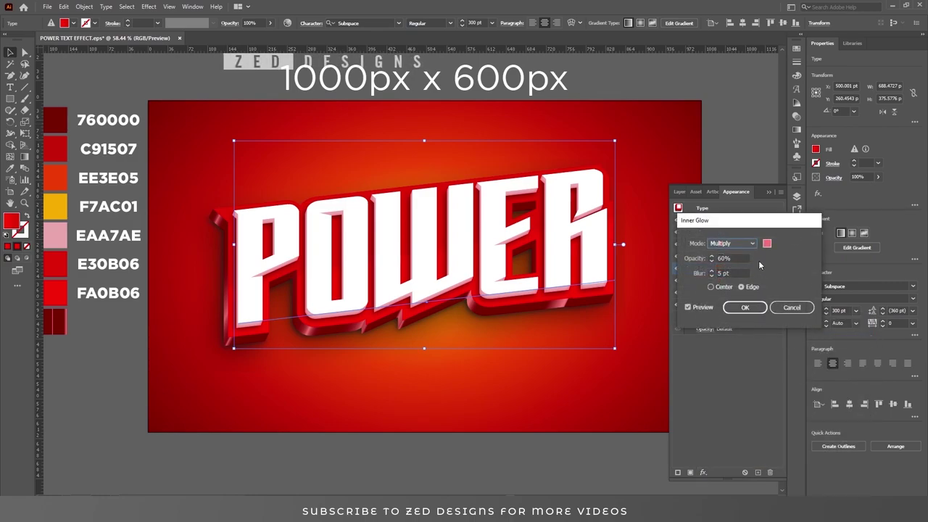
pyautogui.click(767, 243)
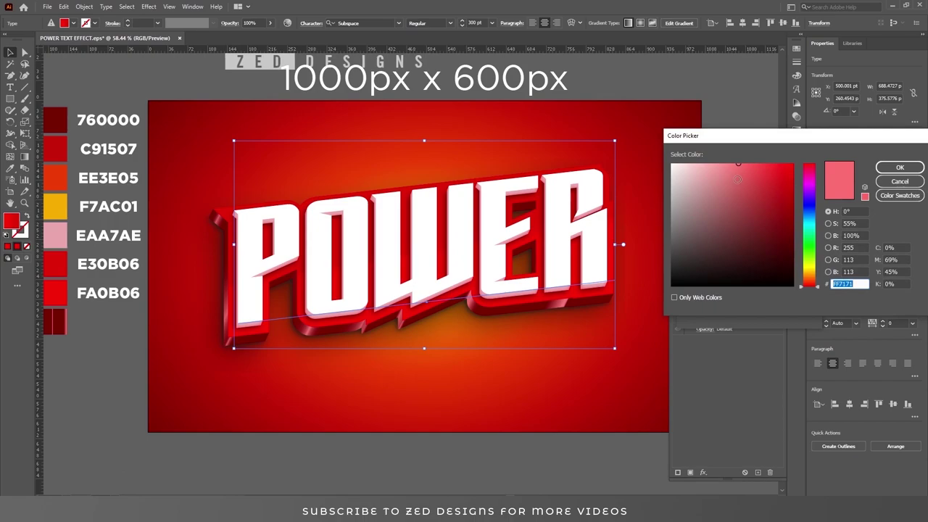
pyautogui.moveTo(738, 164); pyautogui.dragTo(672, 165)
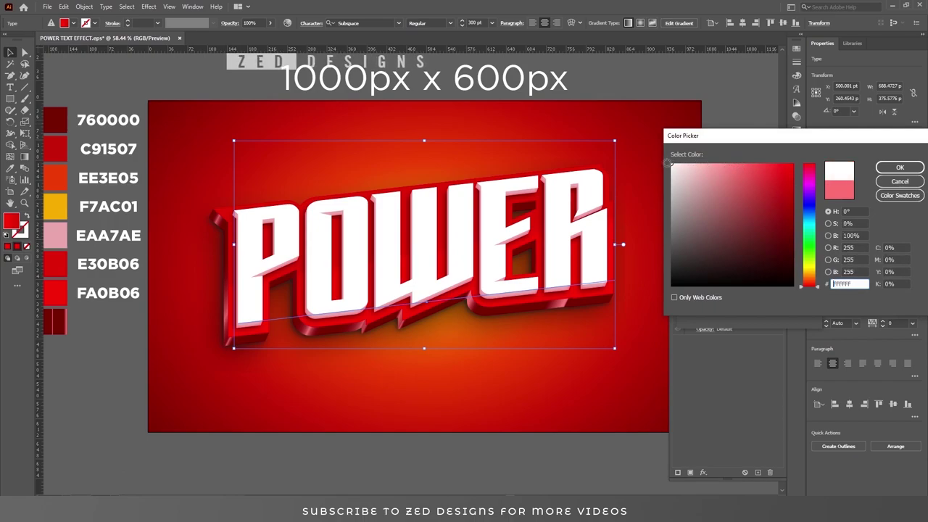
pyautogui.click(889, 170)
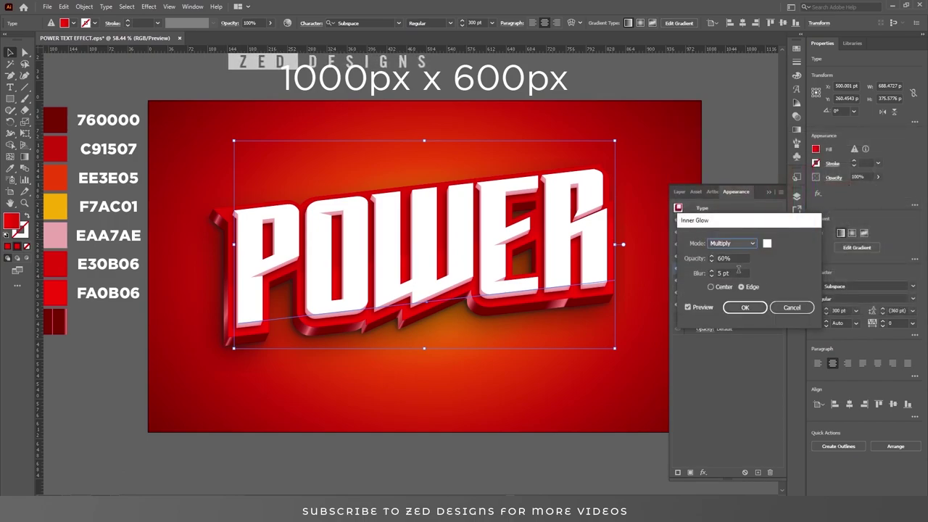
# Set the white glow to Screen mode at 50% opacity with 5 pt blur, Edge.
pyautogui.press('Tab')
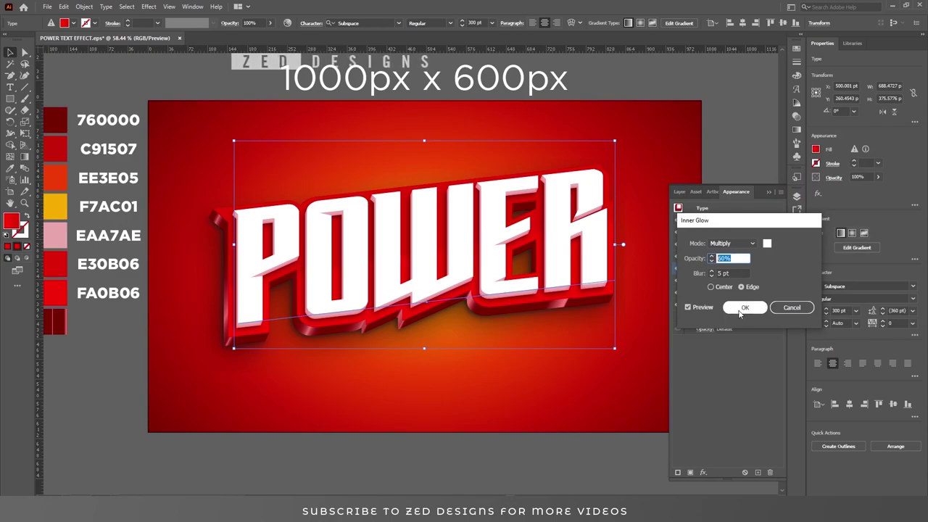
pyautogui.write('10')
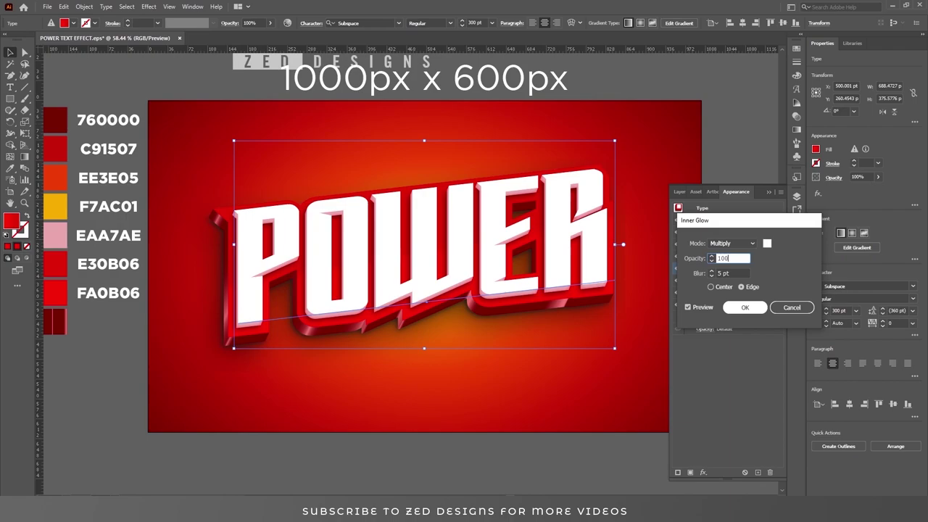
pyautogui.click(740, 247)
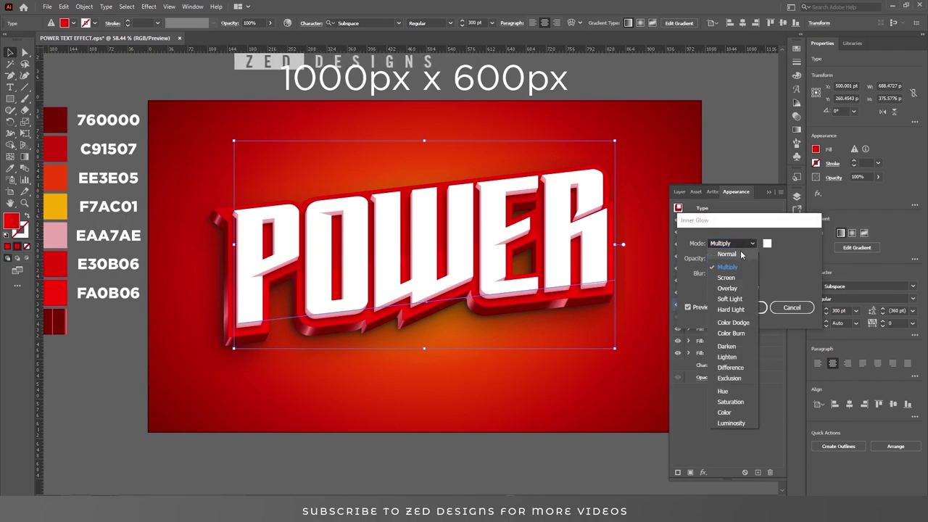
pyautogui.click(732, 278)
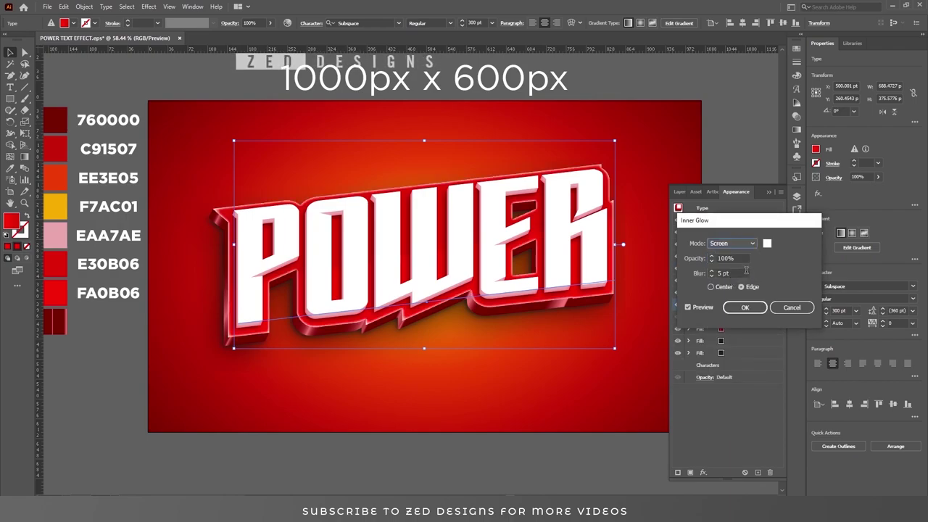
pyautogui.press('Tab')
pyautogui.write('30')
pyautogui.press('Tab')
pyautogui.hotkey('shift', 'Tab')
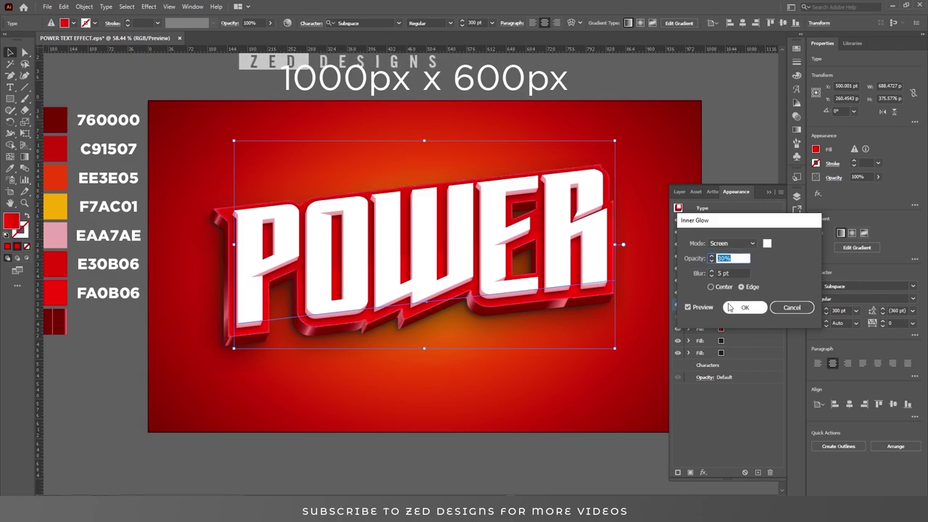
pyautogui.write('60')
pyautogui.press('Tab')
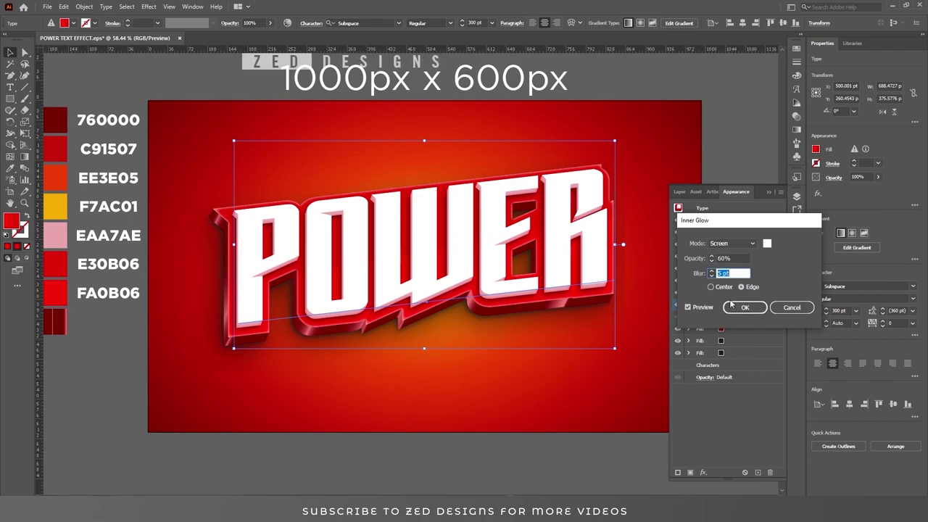
pyautogui.click(733, 258)
pyautogui.write('50')
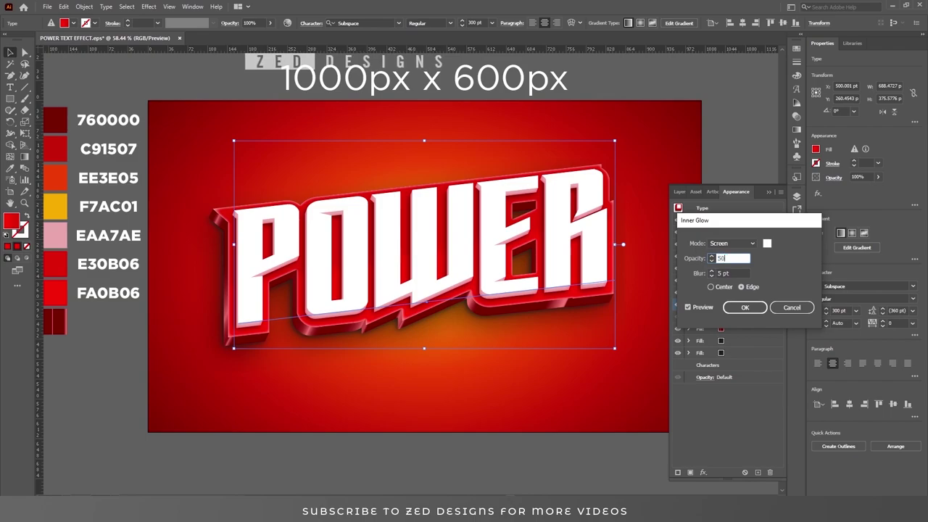
pyautogui.press('Tab')
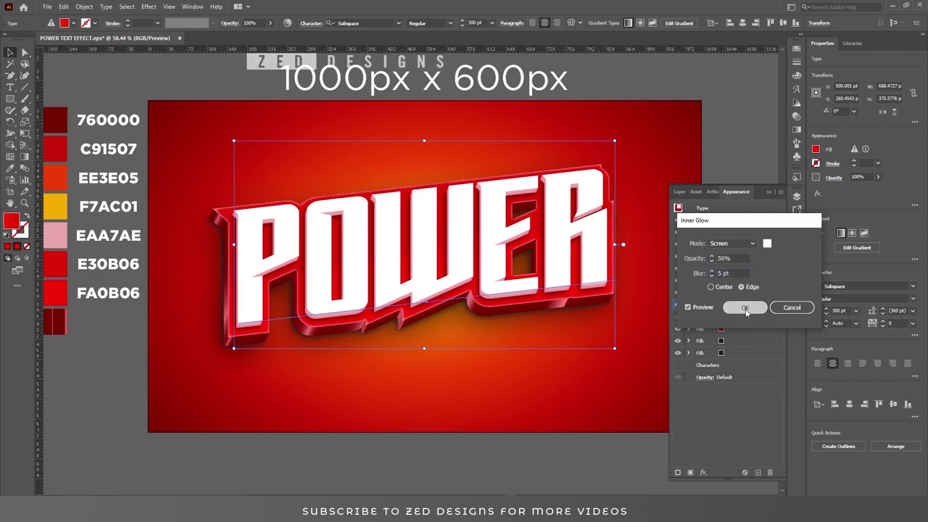
pyautogui.click(743, 305)
pyautogui.click(748, 266)
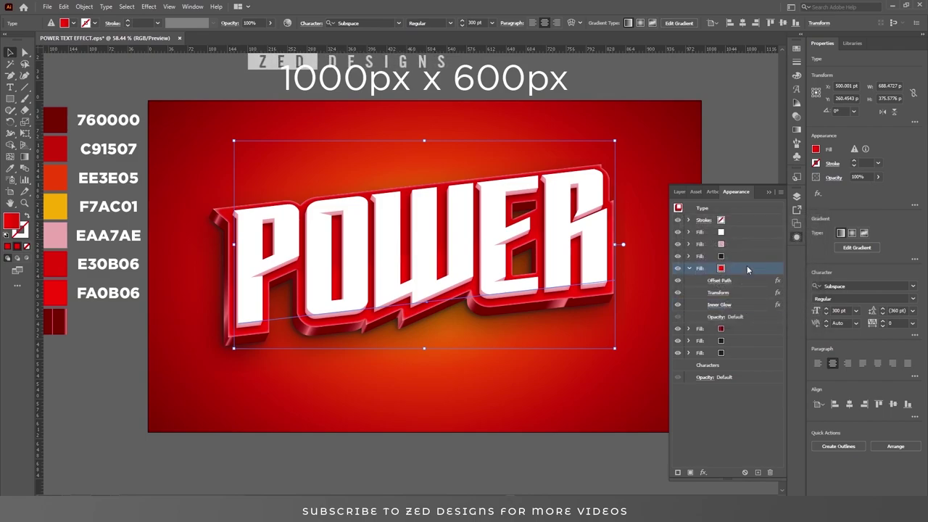
pyautogui.click(690, 268)
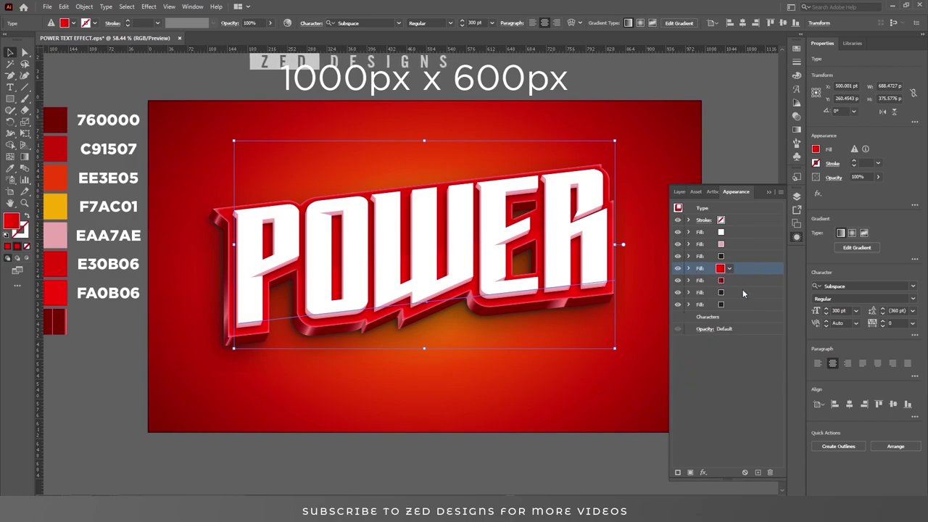
# Add an Inner Glow to the dark red fill and pick a dark red glow colour.
pyautogui.click(741, 282)
pyautogui.click(704, 472)
pyautogui.moveTo(721, 460)
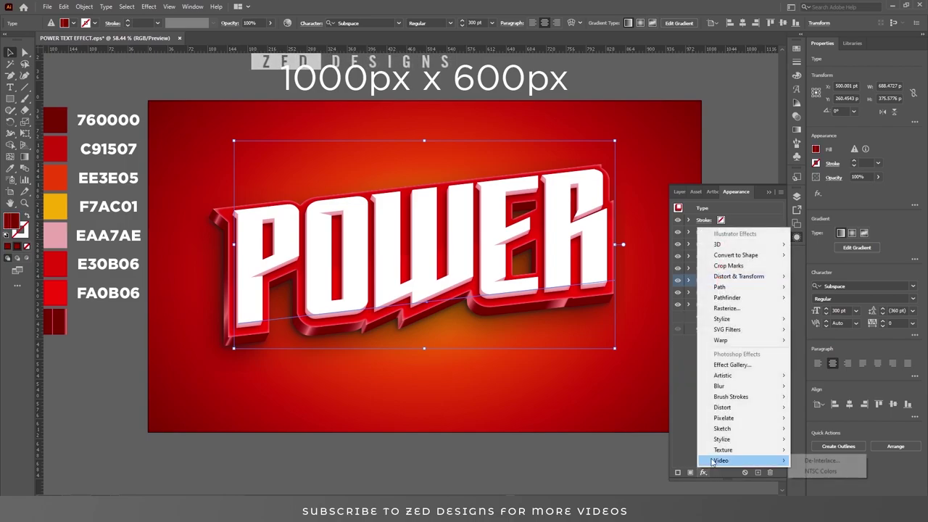
pyautogui.click(819, 340)
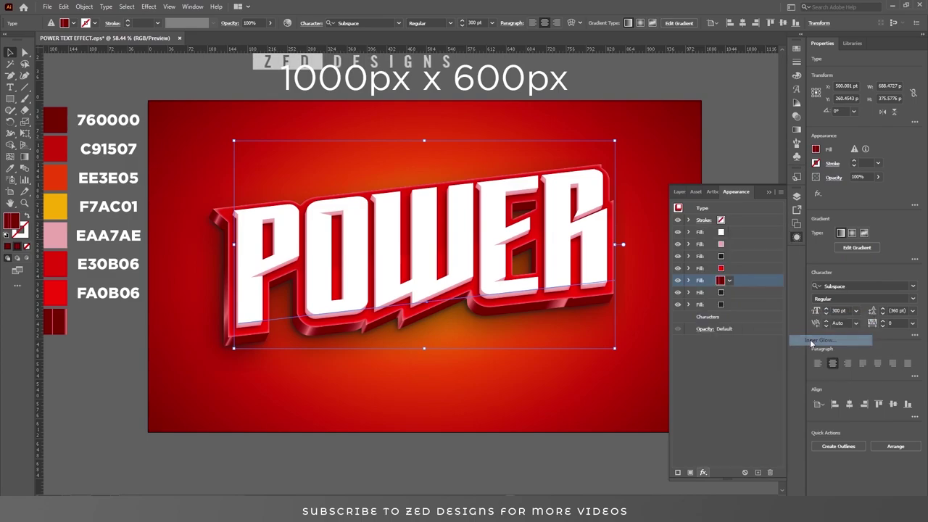
pyautogui.click(766, 245)
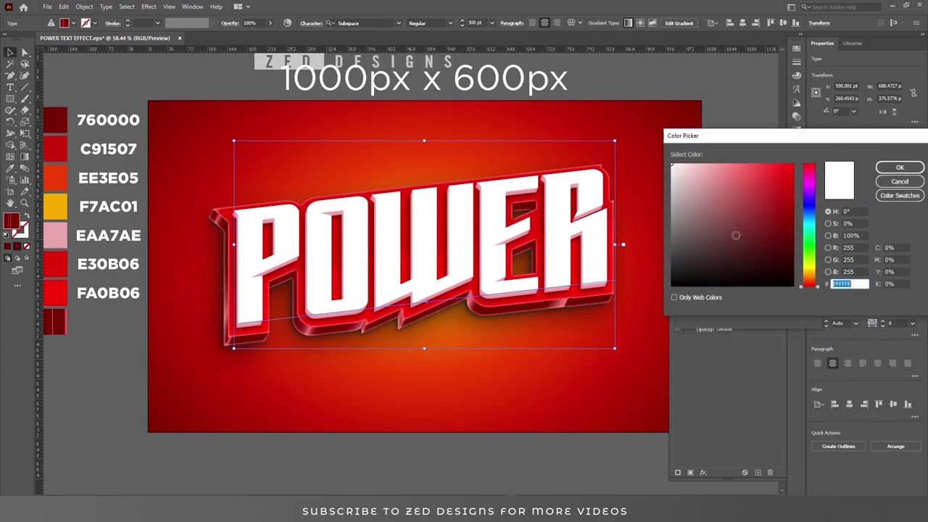
pyautogui.moveTo(763, 181); pyautogui.dragTo(787, 209)
pyautogui.click(898, 168)
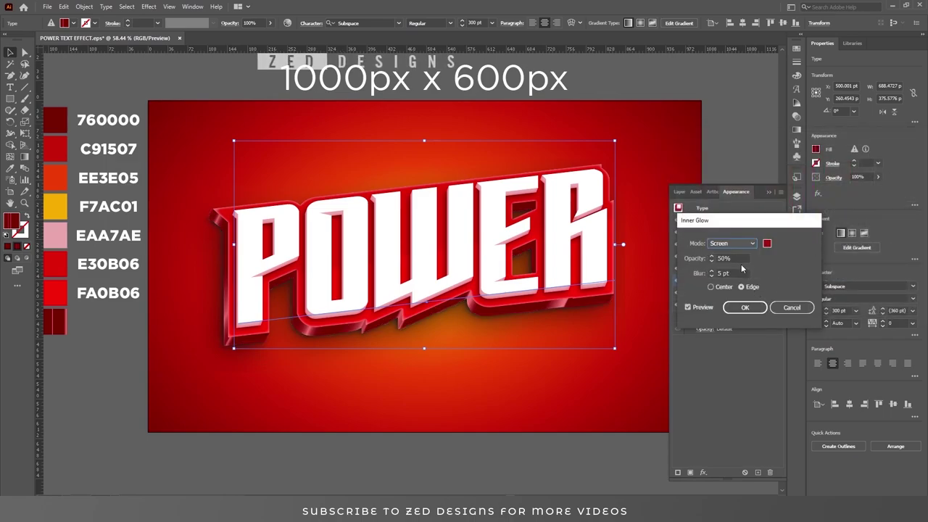
# Set the dark red glow to Multiply, 70% opacity and 15 pt blur, then deselect POWER.
pyautogui.click(746, 244)
pyautogui.click(736, 272)
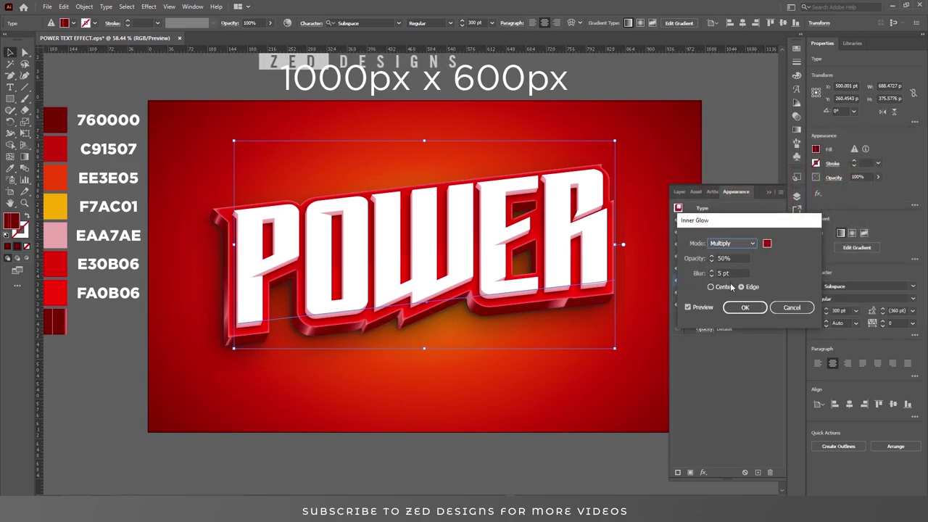
pyautogui.click(732, 272)
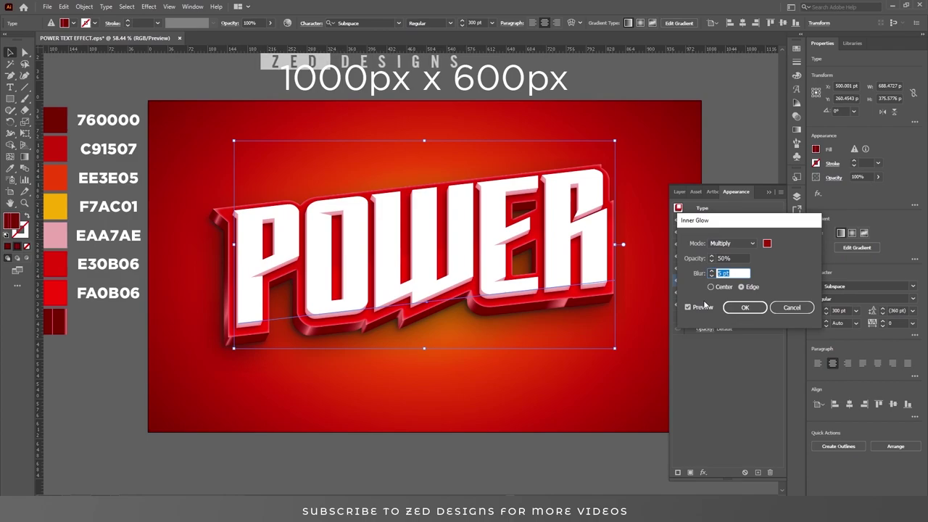
pyautogui.write('15')
pyautogui.press('Tab')
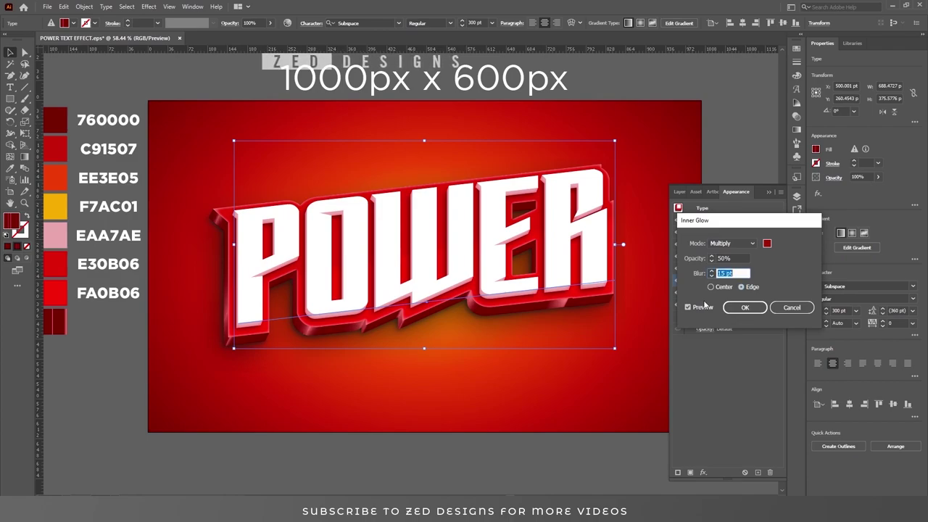
pyautogui.hotkey('shift', 'Tab')
pyautogui.write('70')
pyautogui.press('Tab')
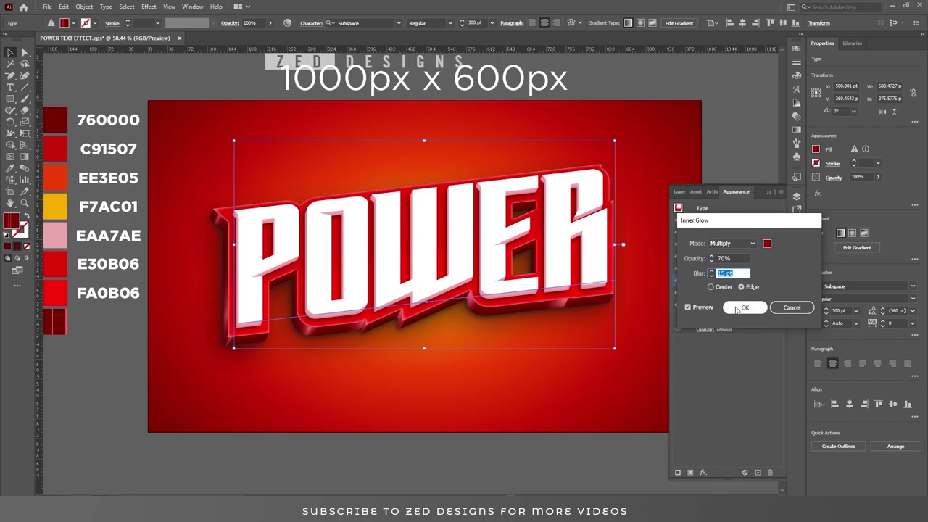
pyautogui.click(738, 308)
pyautogui.click(770, 192)
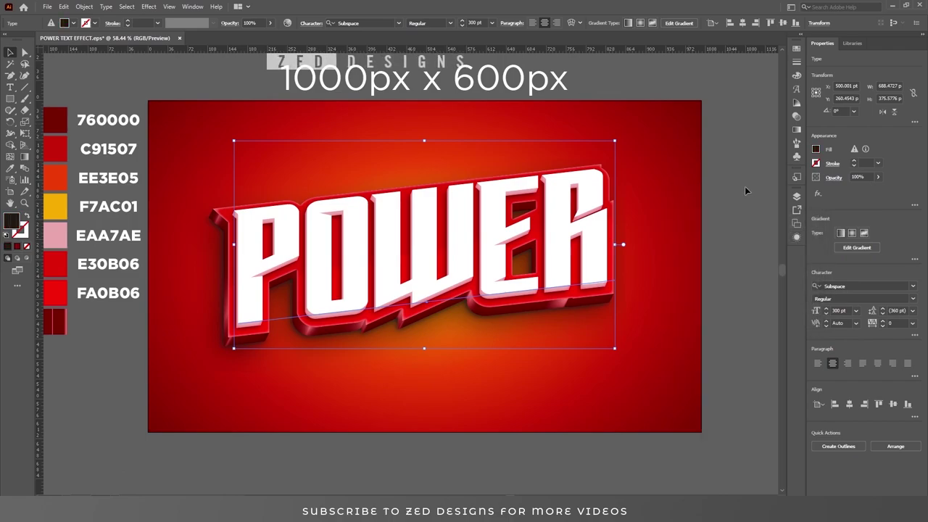
pyautogui.click(748, 180)
# Draw a long flat ellipse just below the POWER text.
pyautogui.moveTo(451, 331); pyautogui.dragTo(530, 324)
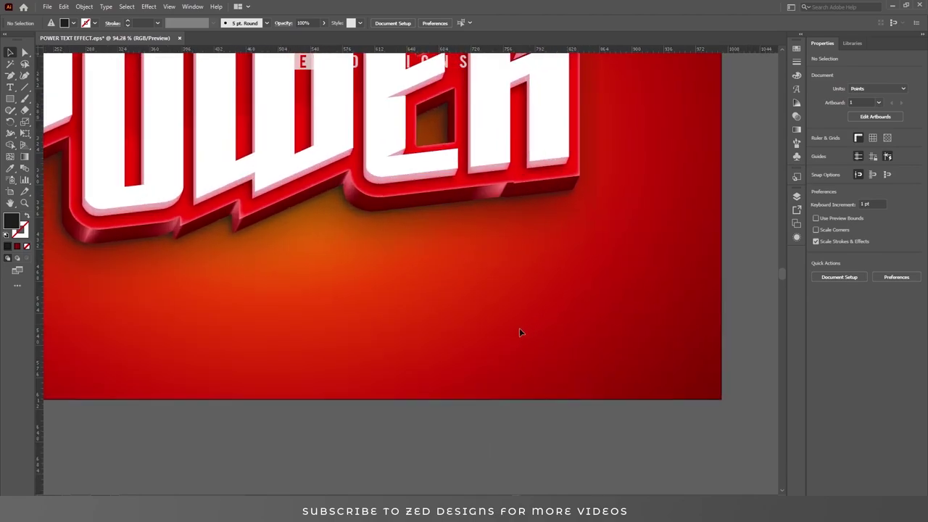
pyautogui.click(8, 100)
pyautogui.moveTo(7, 100); pyautogui.dragTo(44, 123)
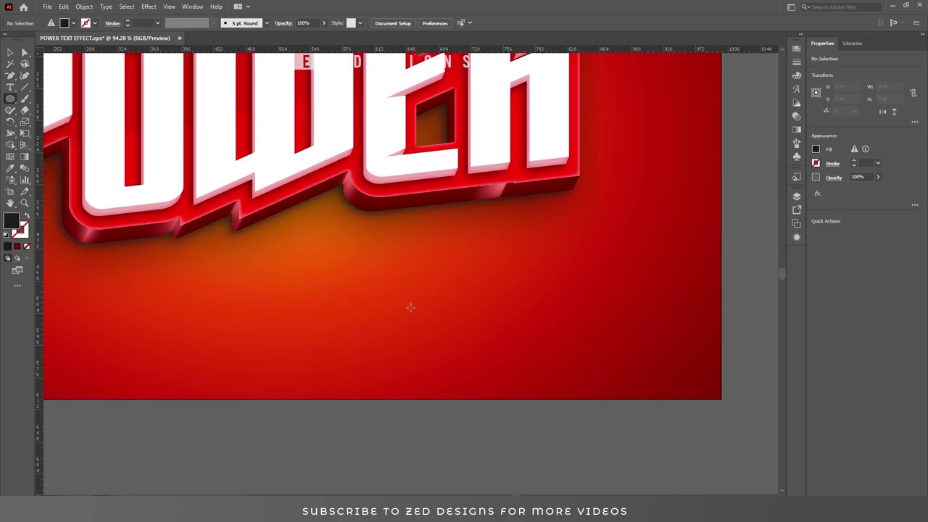
pyautogui.moveTo(340, 308); pyautogui.dragTo(601, 339)
pyautogui.press('v')
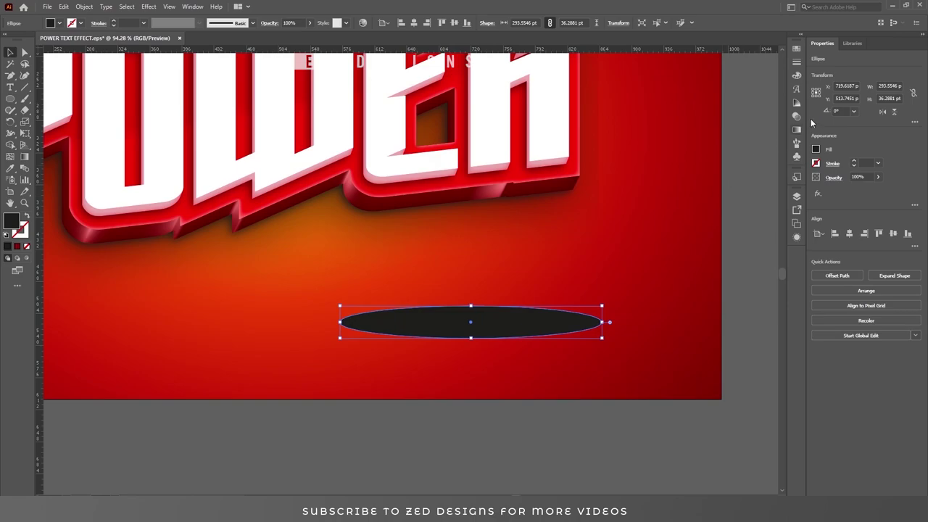
# Fill the ellipse with a white-to-black radial gradient stretched to fit its flat shape.
pyautogui.click(796, 130)
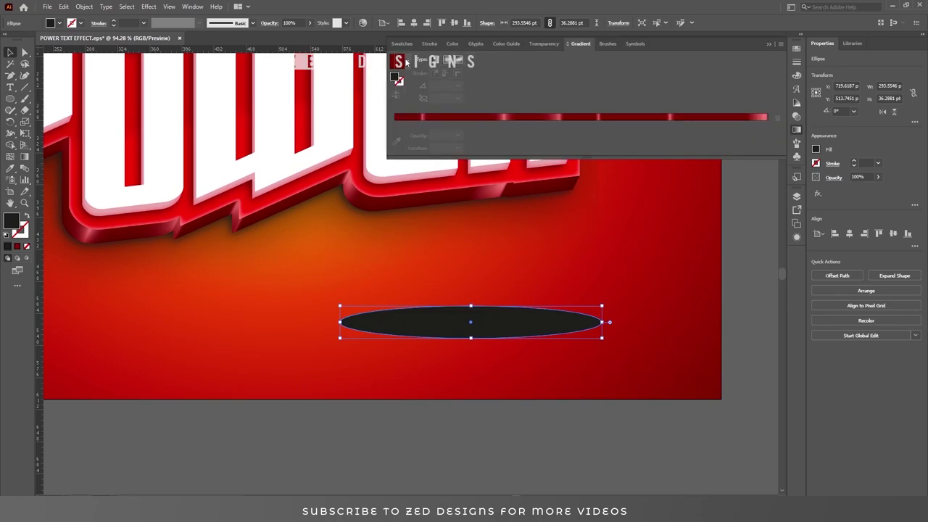
pyautogui.click(406, 61)
pyautogui.click(403, 81)
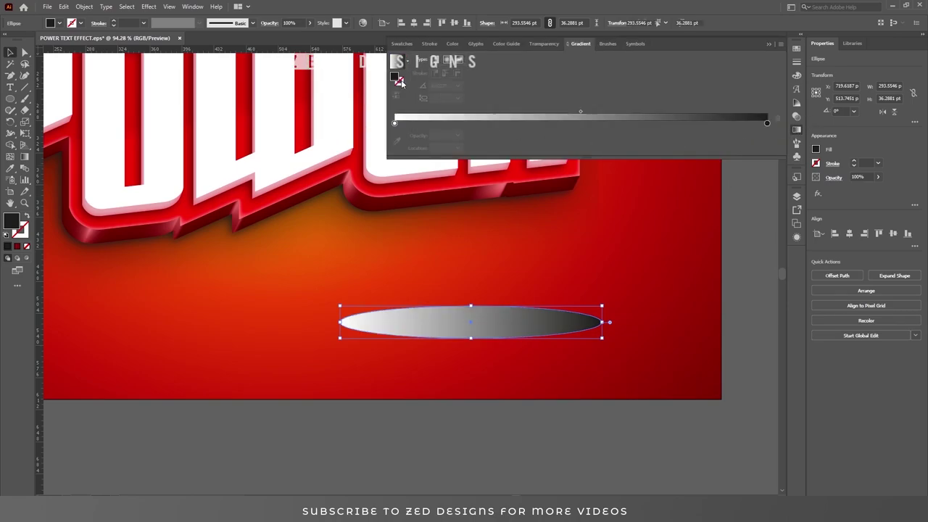
pyautogui.click(448, 61)
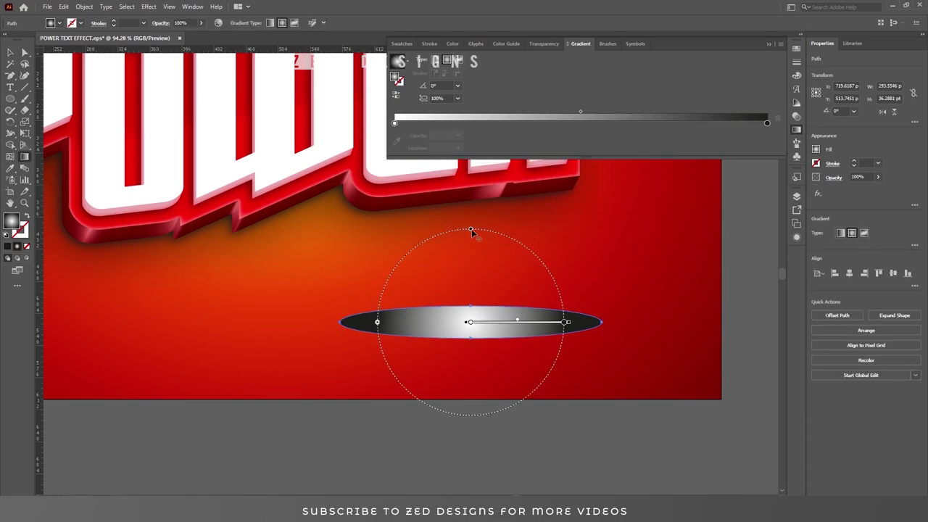
pyautogui.moveTo(471, 231); pyautogui.dragTo(471, 308)
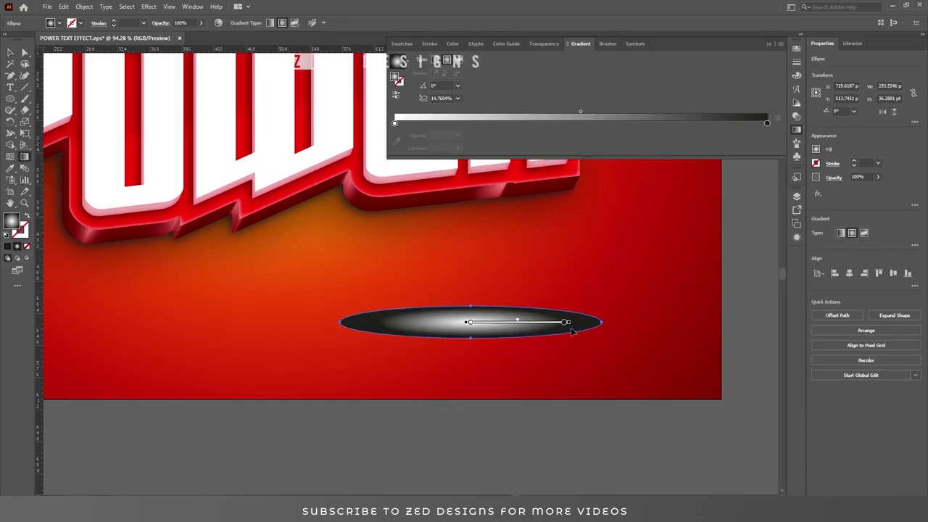
pyautogui.moveTo(567, 321); pyautogui.dragTo(593, 324)
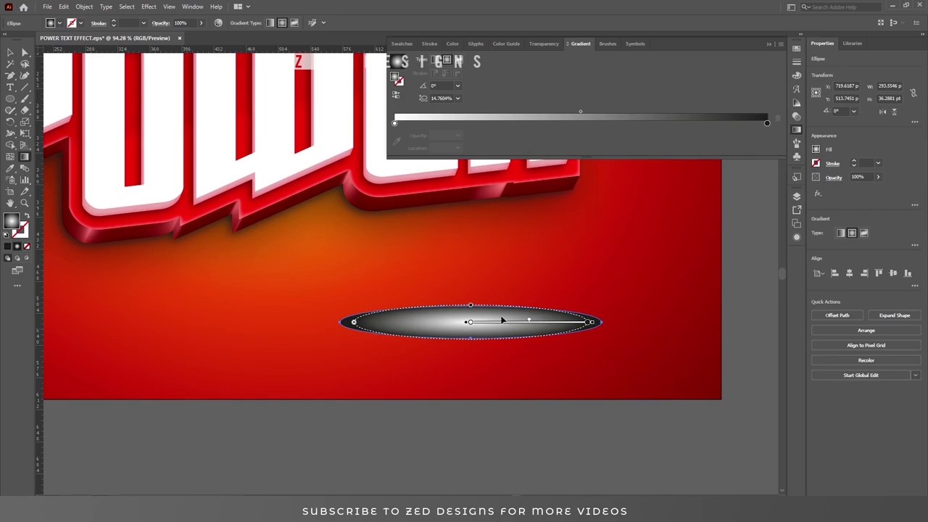
pyautogui.moveTo(472, 309); pyautogui.dragTo(472, 311)
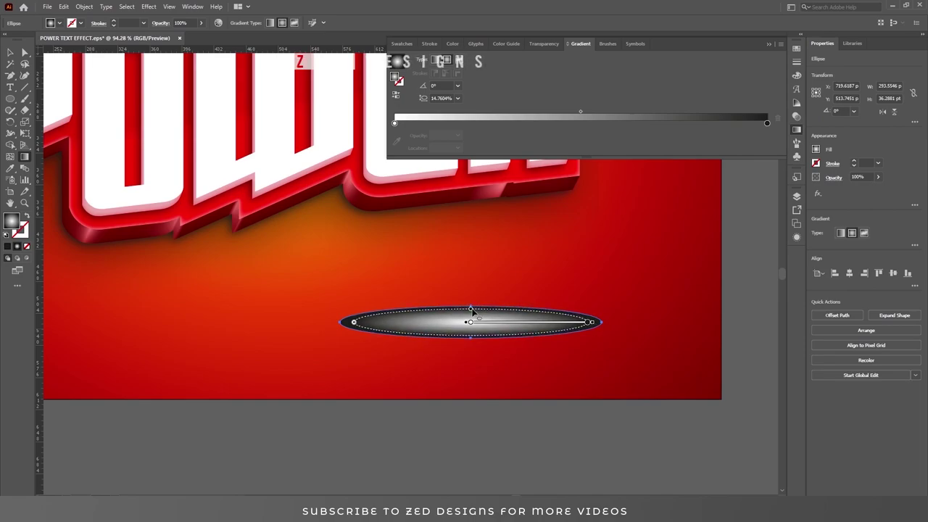
pyautogui.press('v')
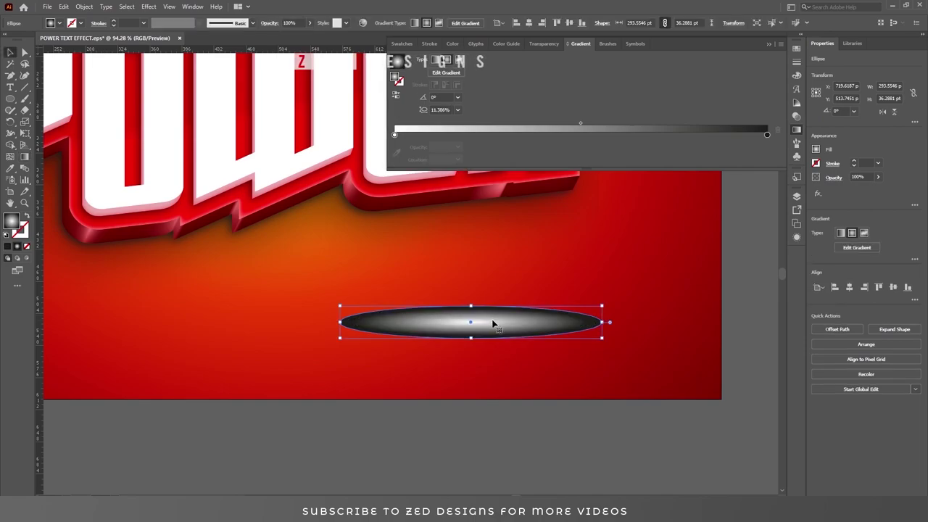
# Set the ellipse to Screen blending and fade the gradient's outer stop to 0% opacity.
pyautogui.click(835, 177)
pyautogui.click(761, 196)
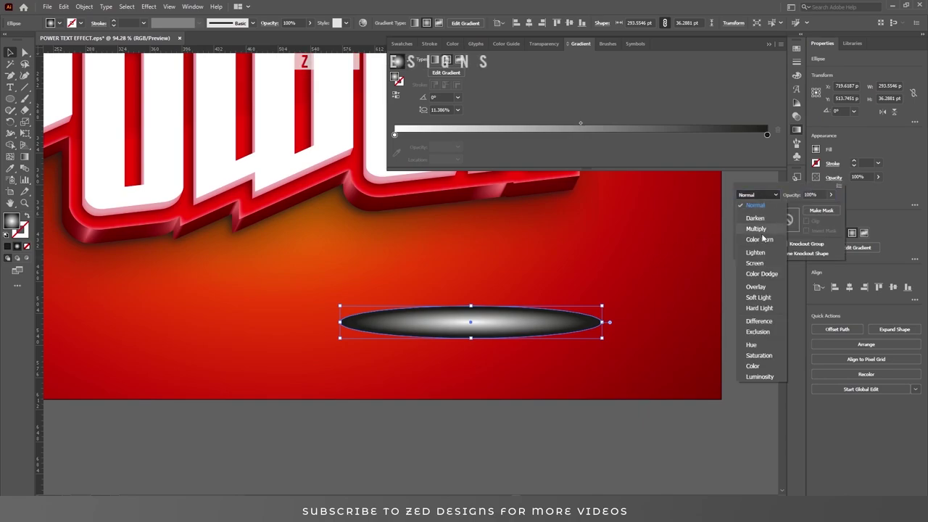
pyautogui.click(755, 263)
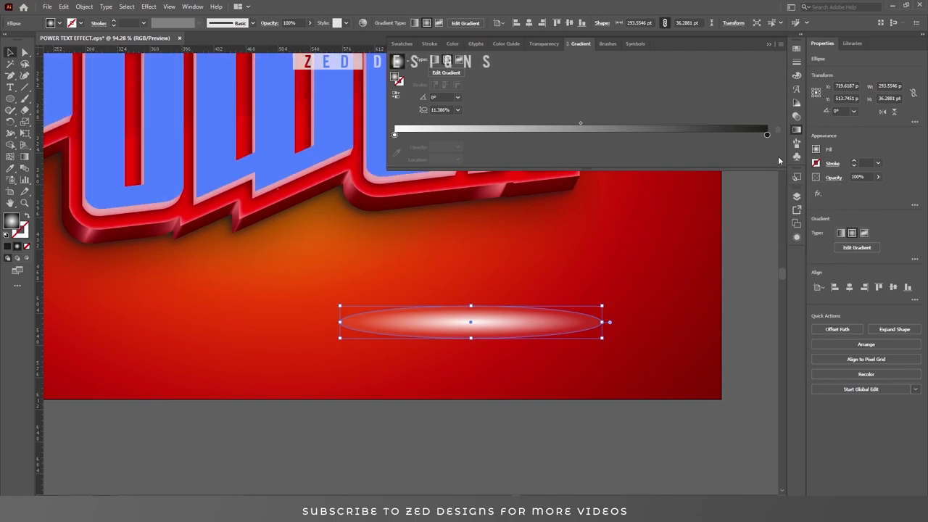
pyautogui.click(767, 135)
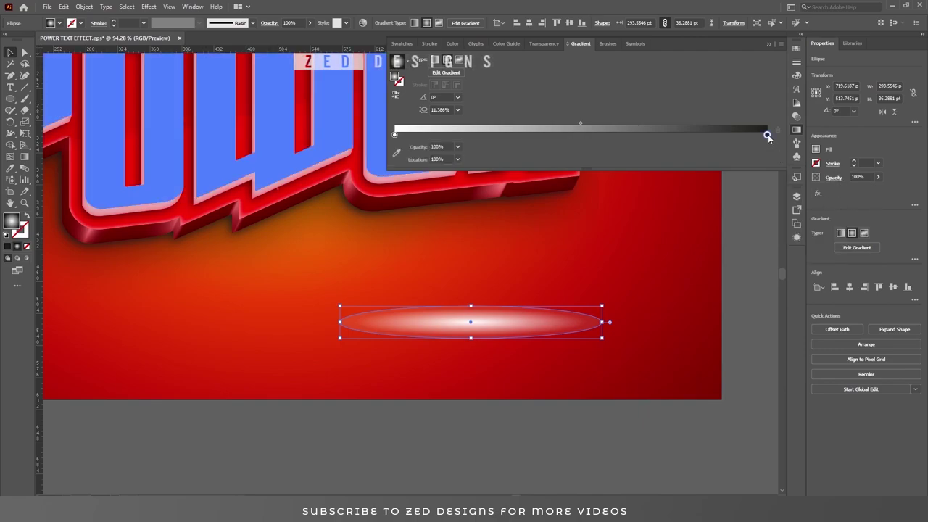
pyautogui.click(458, 147)
pyautogui.click(464, 155)
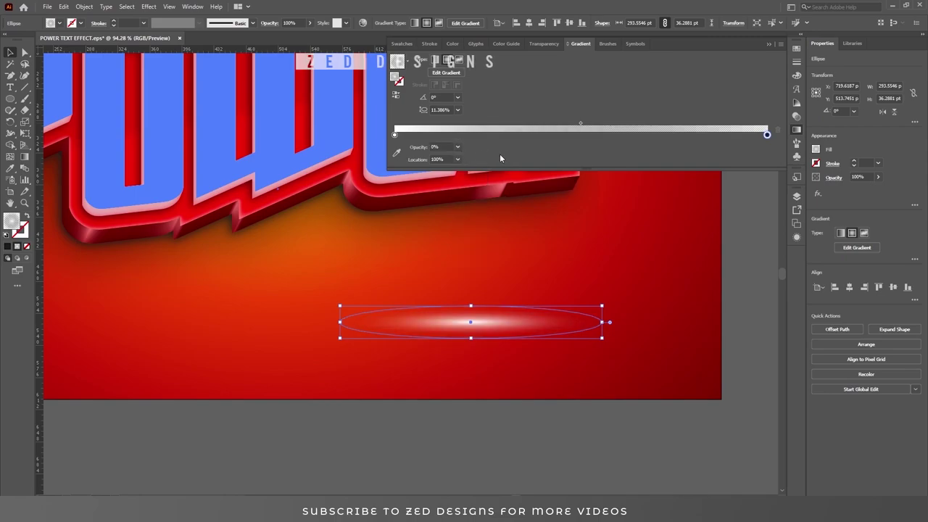
pyautogui.click(579, 124)
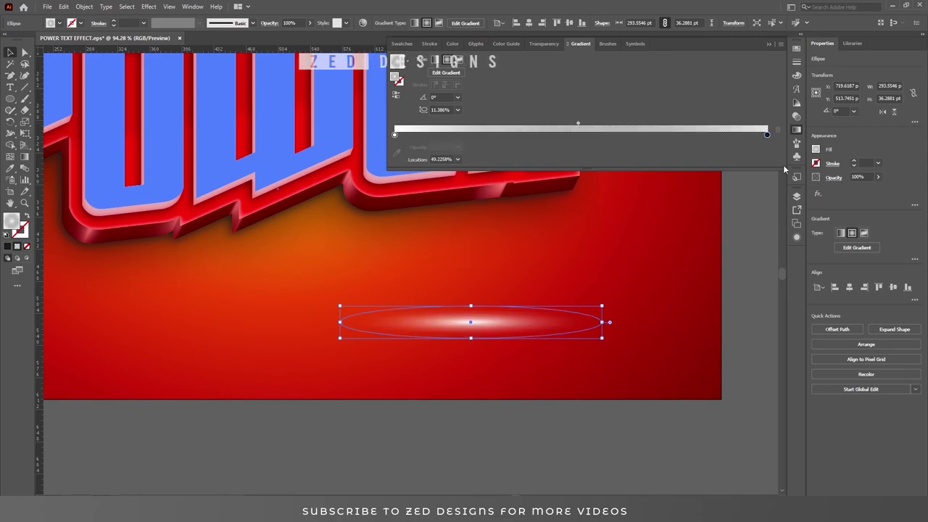
pyautogui.click(768, 44)
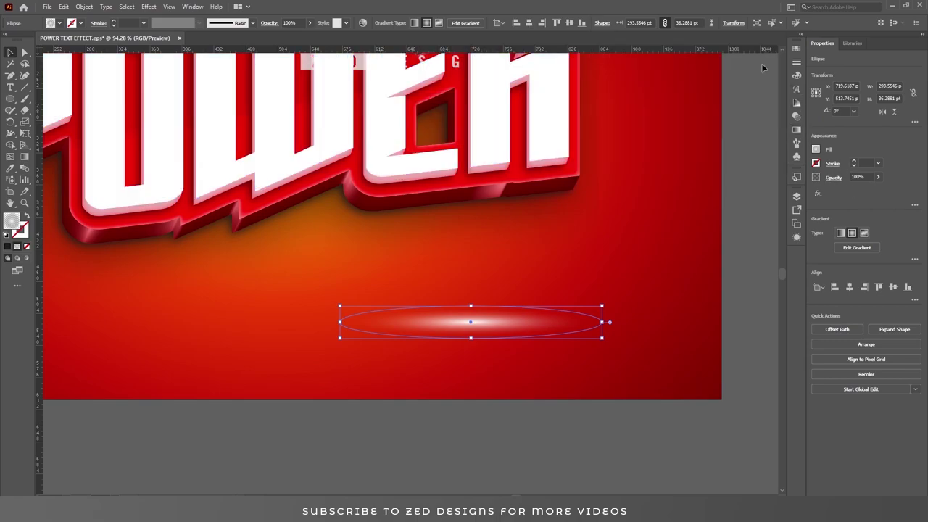
pyautogui.click(745, 243)
pyautogui.click(524, 333)
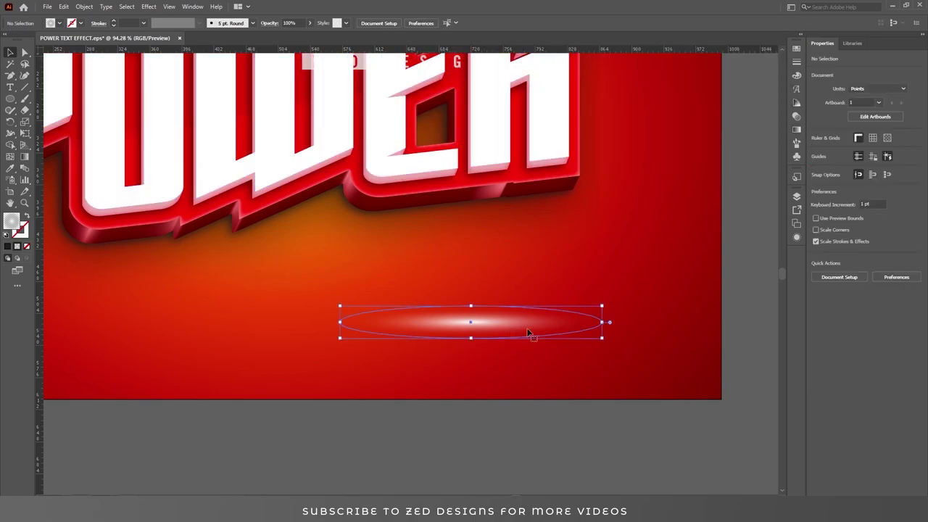
# Widen the glow ellipse and add a copy in front, narrower and squashed to 16.79 pt tall.
pyautogui.moveTo(602, 322); pyautogui.dragTo(640, 322)
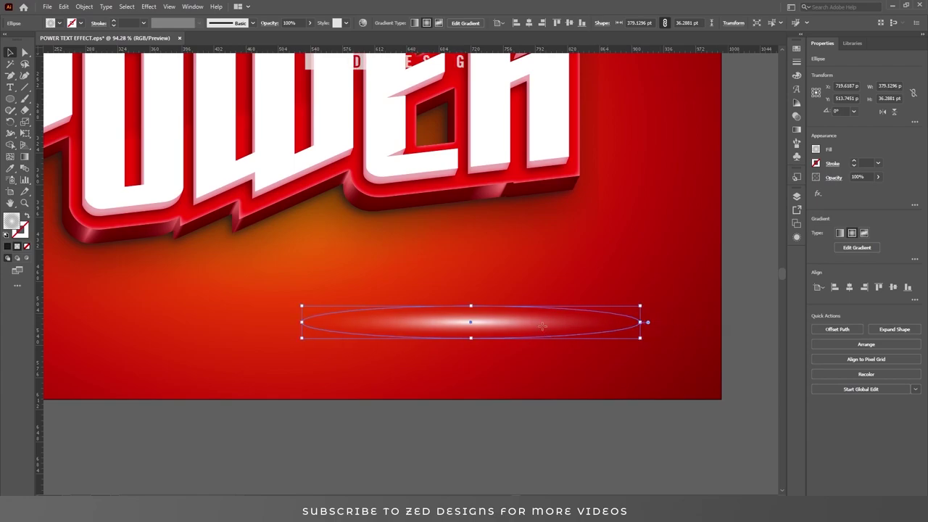
pyautogui.click(63, 7)
pyautogui.click(63, 6)
pyautogui.click(67, 6)
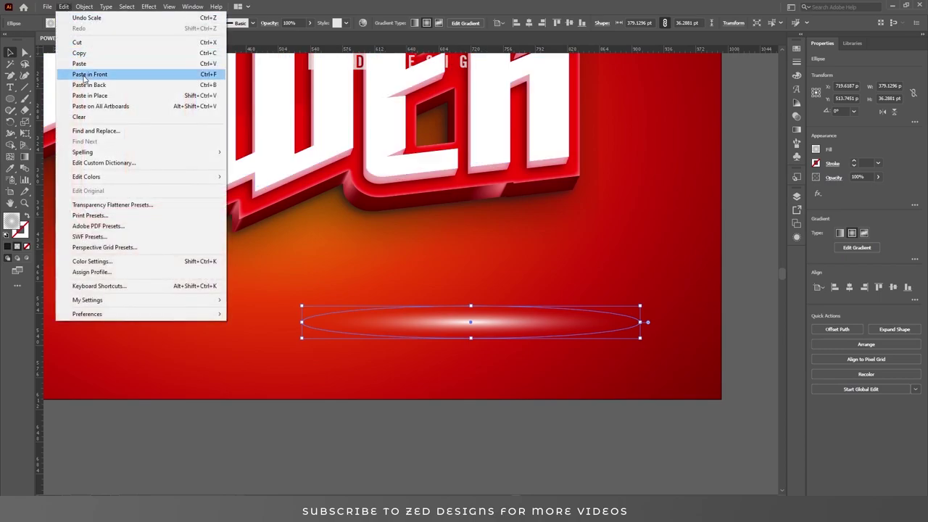
pyautogui.click(89, 74)
pyautogui.moveTo(640, 322); pyautogui.dragTo(587, 323)
pyautogui.moveTo(475, 313); pyautogui.dragTo(476, 317)
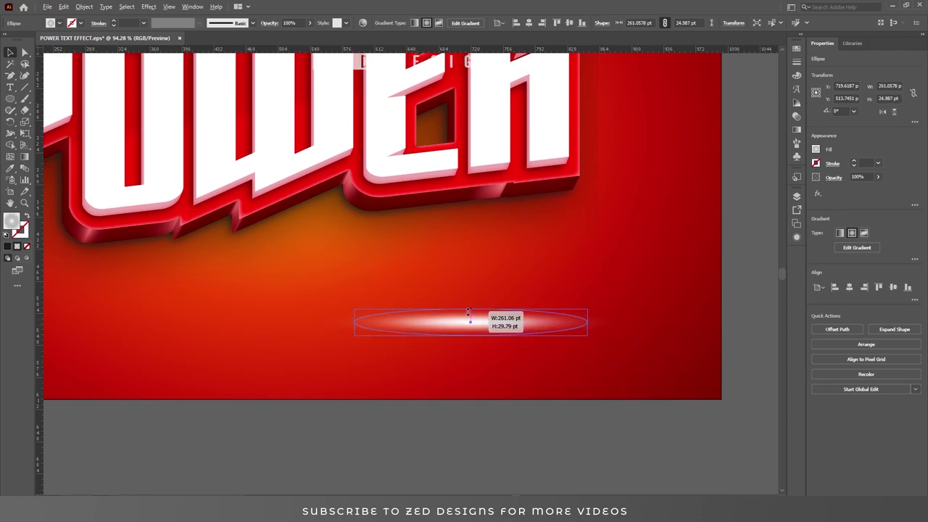
pyautogui.click(744, 330)
# Paste another copy of the wider glow in front, made narrower and taller.
pyautogui.click(534, 329)
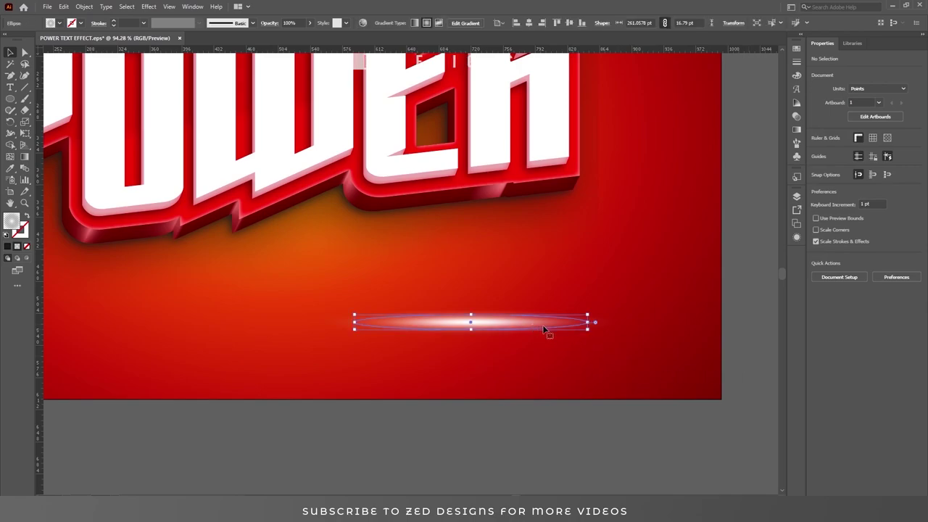
pyautogui.moveTo(592, 322); pyautogui.dragTo(613, 325)
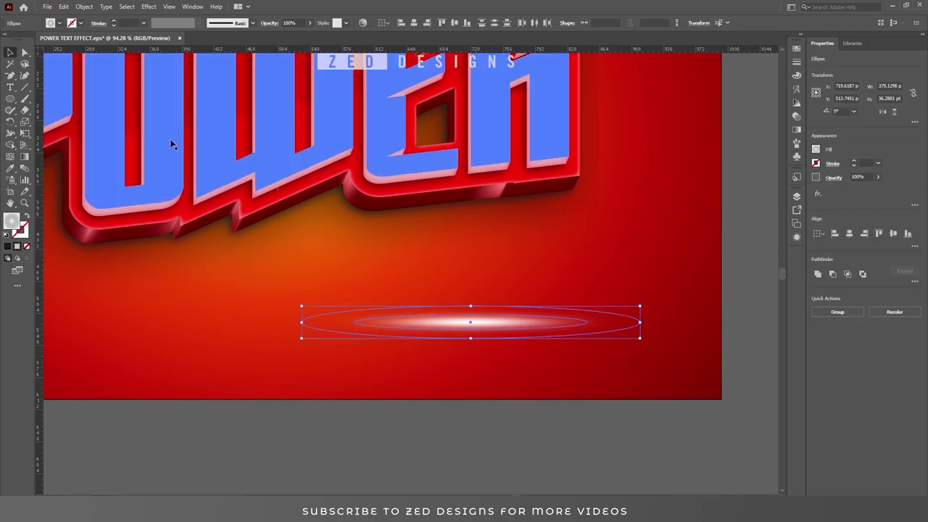
pyautogui.click(64, 6)
pyautogui.click(75, 51)
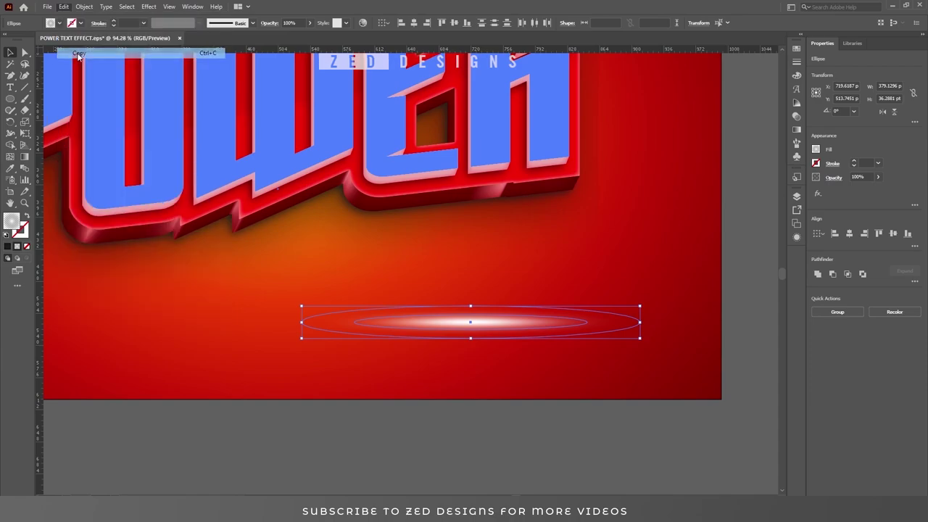
pyautogui.click(62, 6)
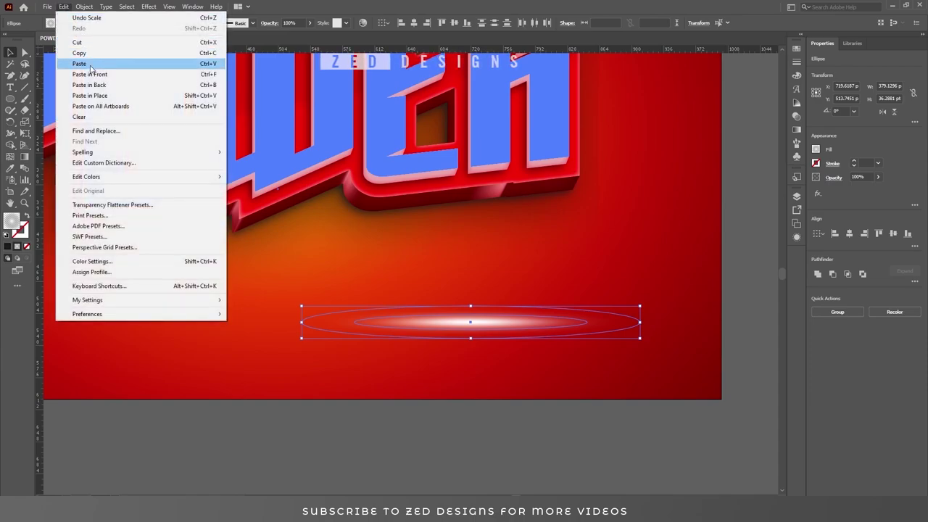
pyautogui.click(87, 70)
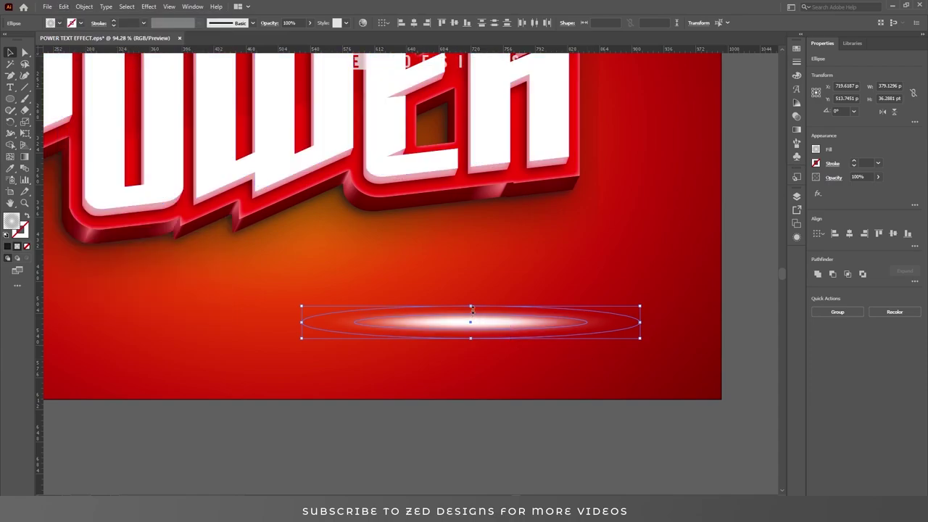
pyautogui.moveTo(641, 324); pyautogui.dragTo(586, 323)
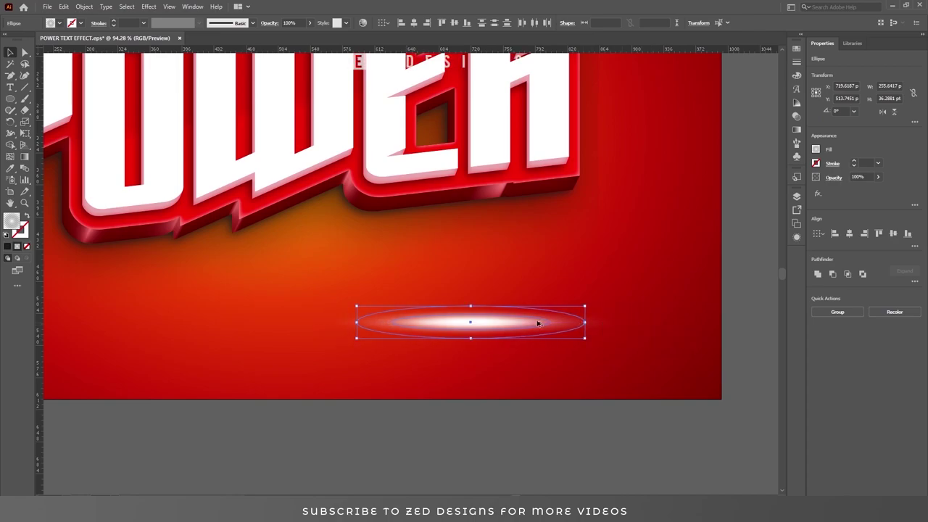
pyautogui.moveTo(470, 306); pyautogui.dragTo(477, 280)
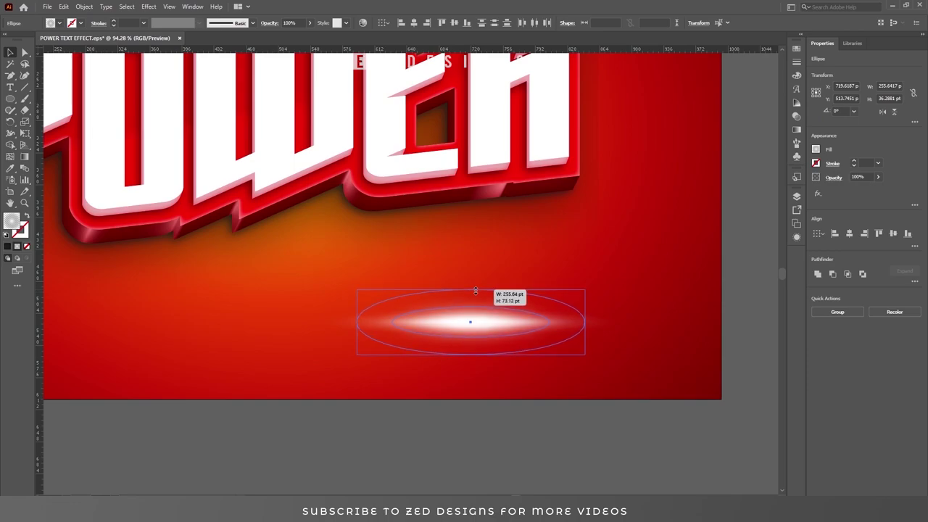
pyautogui.moveTo(477, 280); pyautogui.dragTo(477, 279)
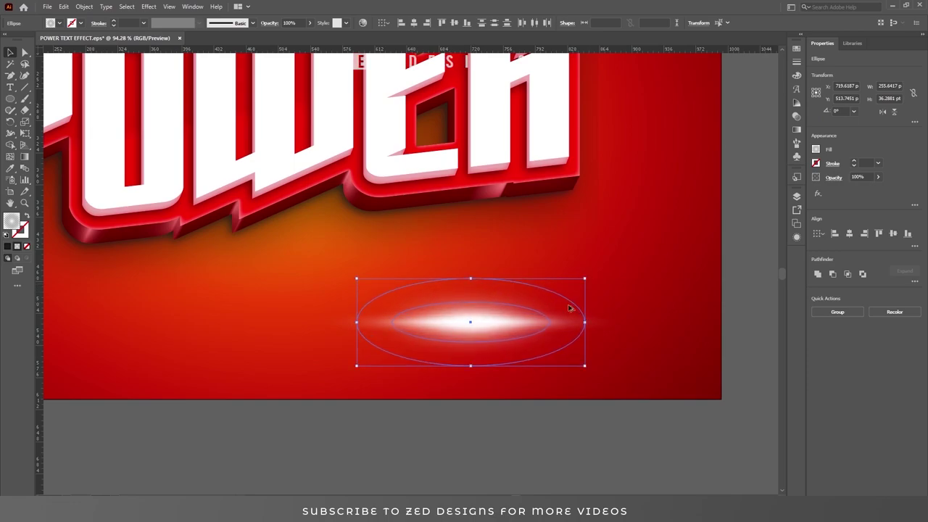
pyautogui.click(745, 313)
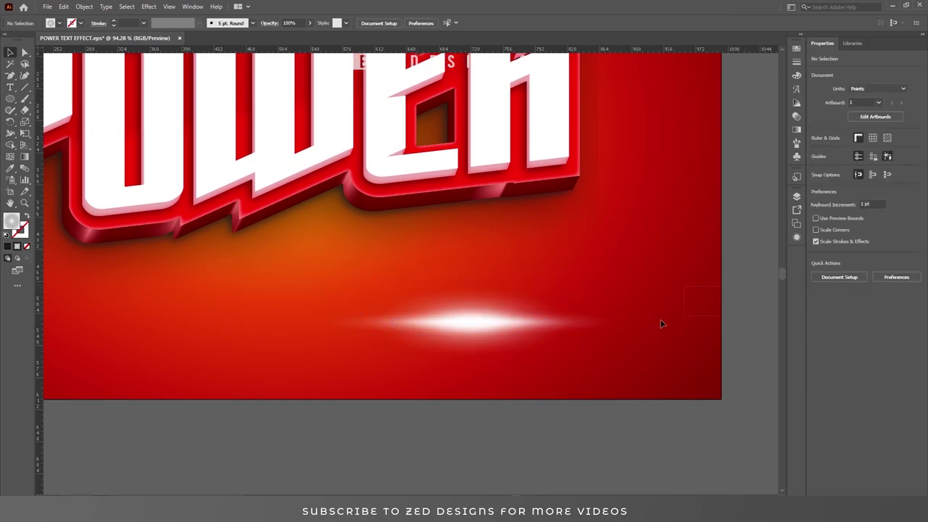
# Group all the glow ellipses into one flare and zoom out to view the whole POWER artwork.
pyautogui.click(330, 353)
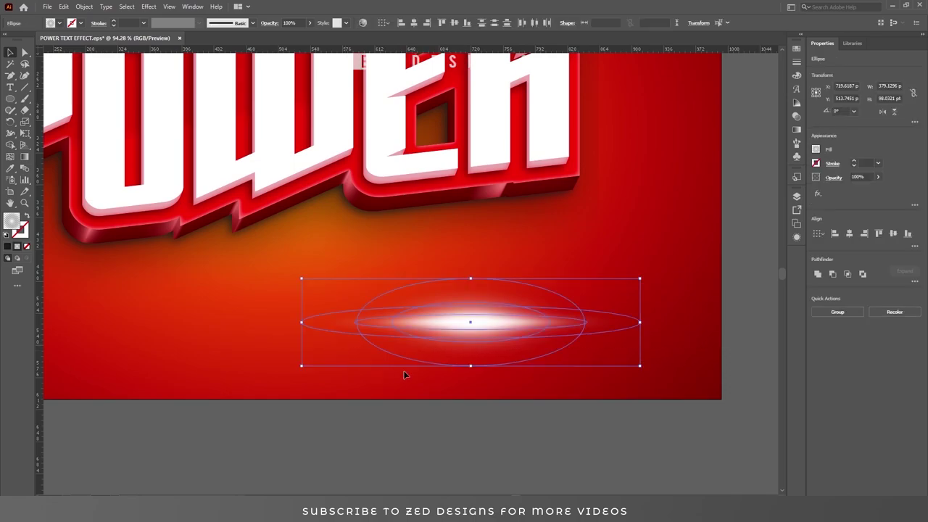
pyautogui.click(817, 311)
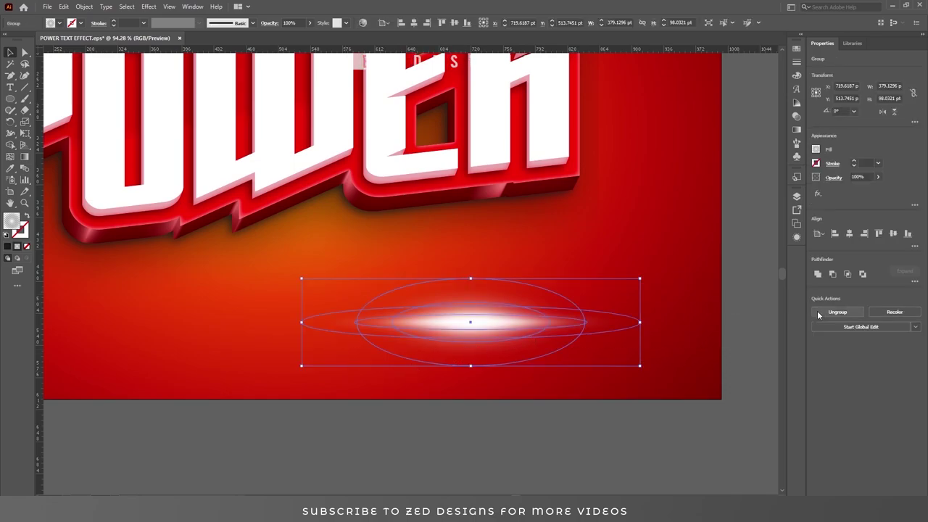
pyautogui.hotkey('ctrl', '-')
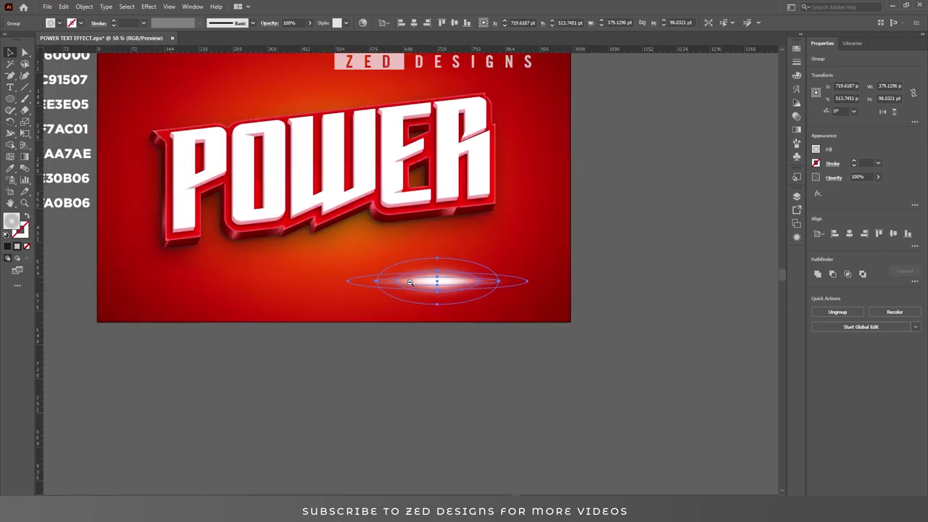
pyautogui.hotkey('ctrl', '-')
pyautogui.hotkey('ctrl', '-')
pyautogui.moveTo(362, 247); pyautogui.dragTo(372, 334)
pyautogui.moveTo(291, 243); pyautogui.dragTo(516, 389)
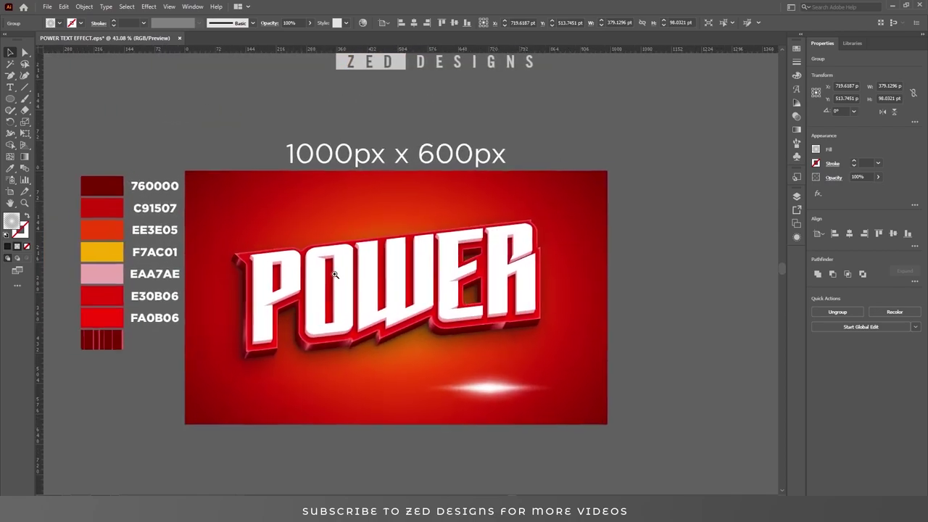
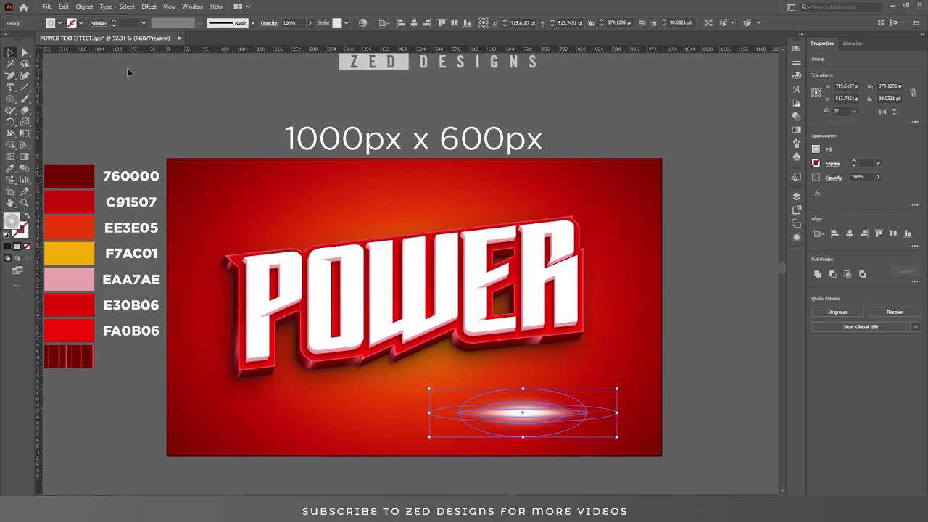
# Duplicate the selected white glow in place with Copy and Paste in Front.
pyautogui.click(63, 7)
pyautogui.click(77, 53)
pyautogui.click(64, 7)
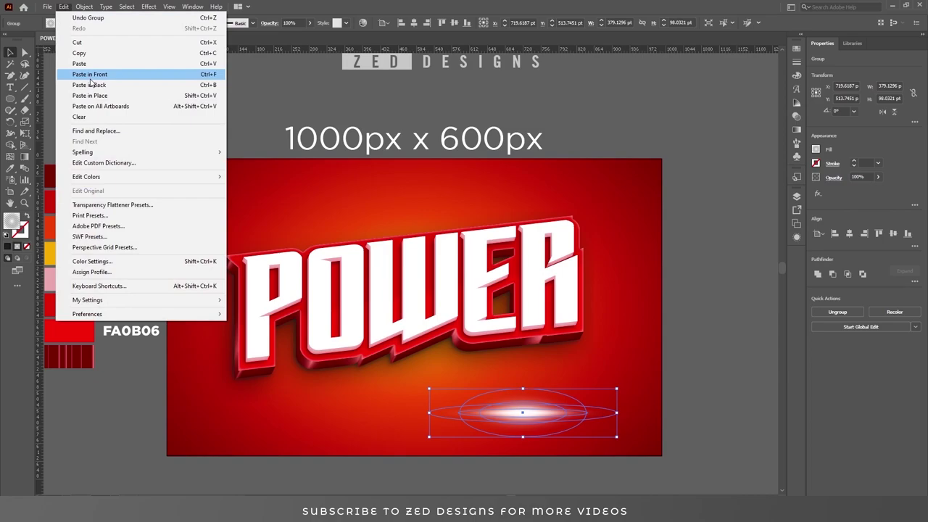
pyautogui.click(91, 75)
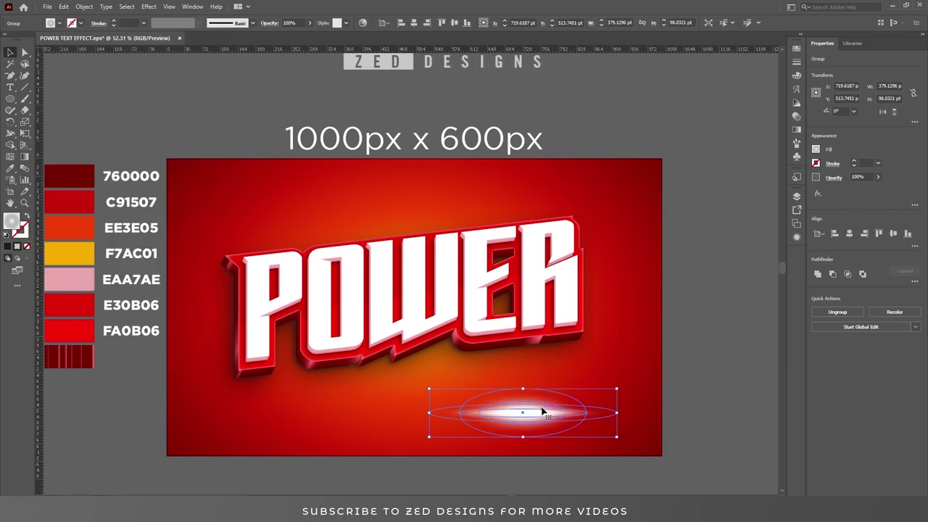
# Tilt and shrink the glow copy into a small glint sitting on top of the O.
pyautogui.moveTo(543, 412); pyautogui.dragTo(319, 212)
pyautogui.moveTo(394, 240)
pyautogui.mouseDown()
pyautogui.moveTo(400, 229)
pyautogui.moveTo(362, 213)
pyautogui.moveTo(323, 215)
pyautogui.mouseUp()
pyautogui.click(682, 236)
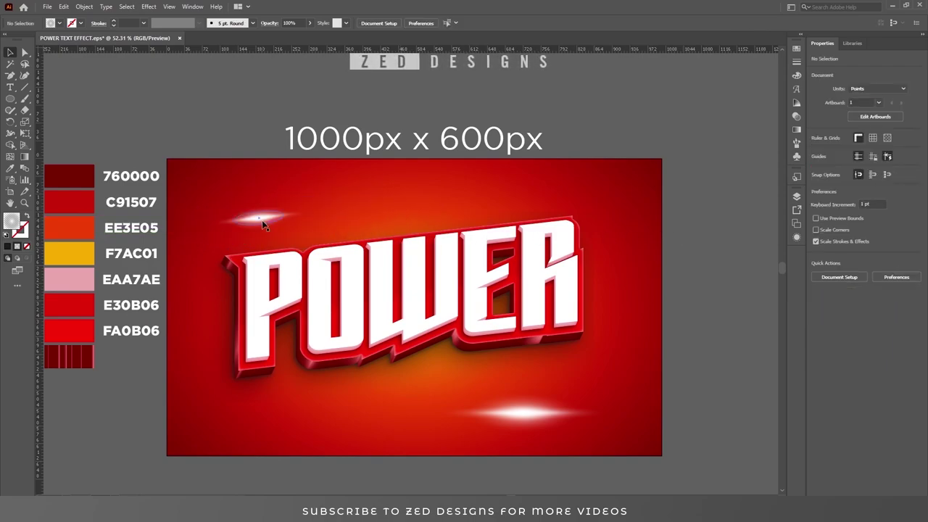
pyautogui.moveTo(265, 225); pyautogui.dragTo(337, 252)
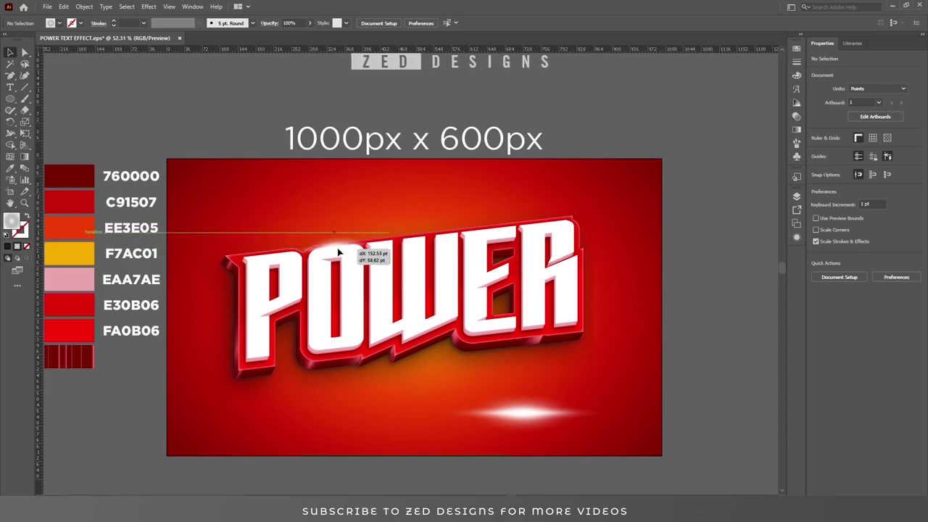
pyautogui.click(682, 279)
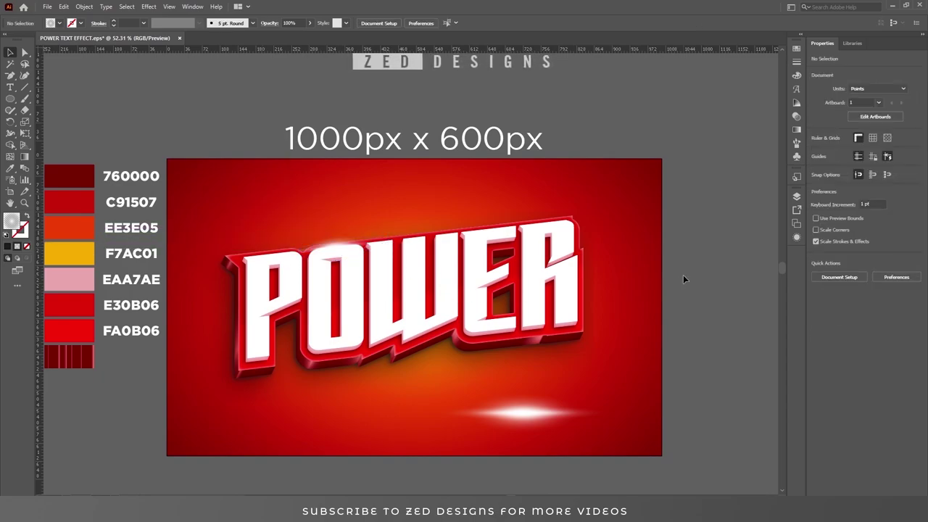
pyautogui.click(527, 422)
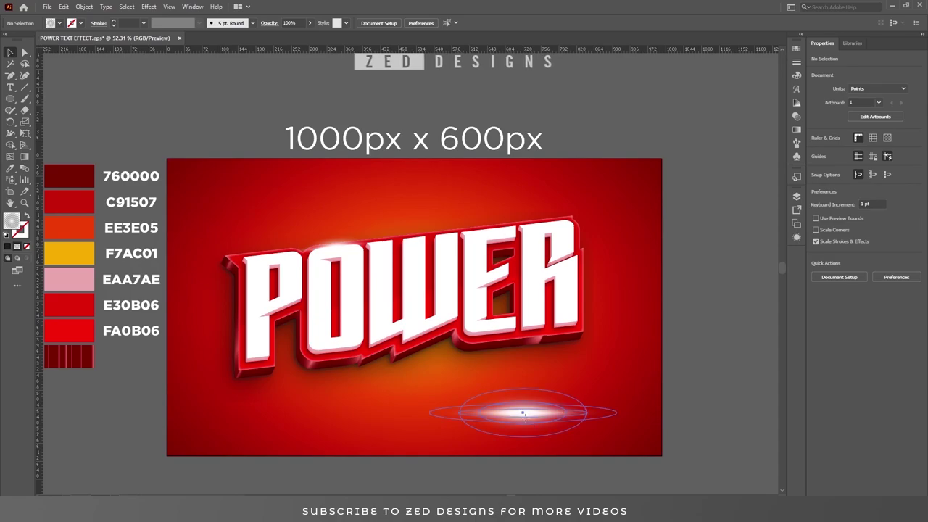
# Duplicate the lower glow in front and move the copy beside the P.
pyautogui.click(65, 7)
pyautogui.click(80, 53)
pyautogui.click(63, 8)
pyautogui.click(90, 74)
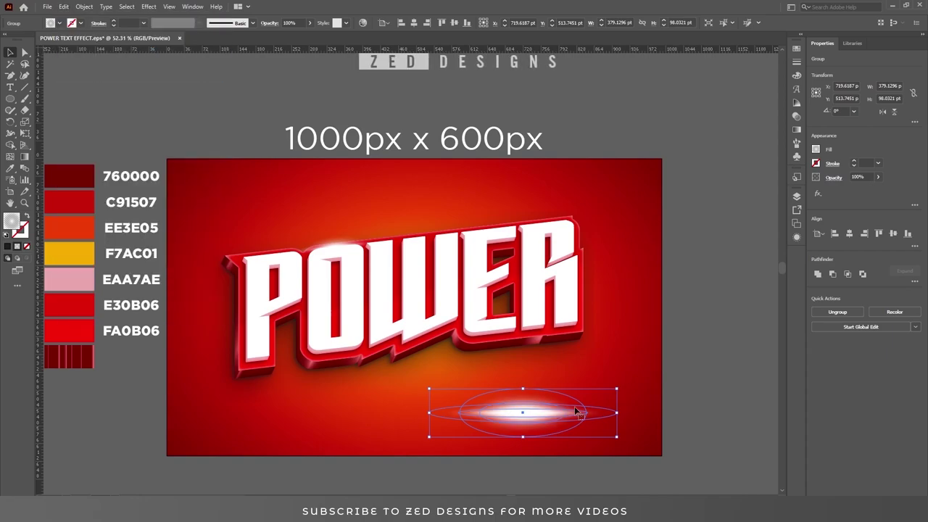
pyautogui.moveTo(545, 414); pyautogui.dragTo(300, 310)
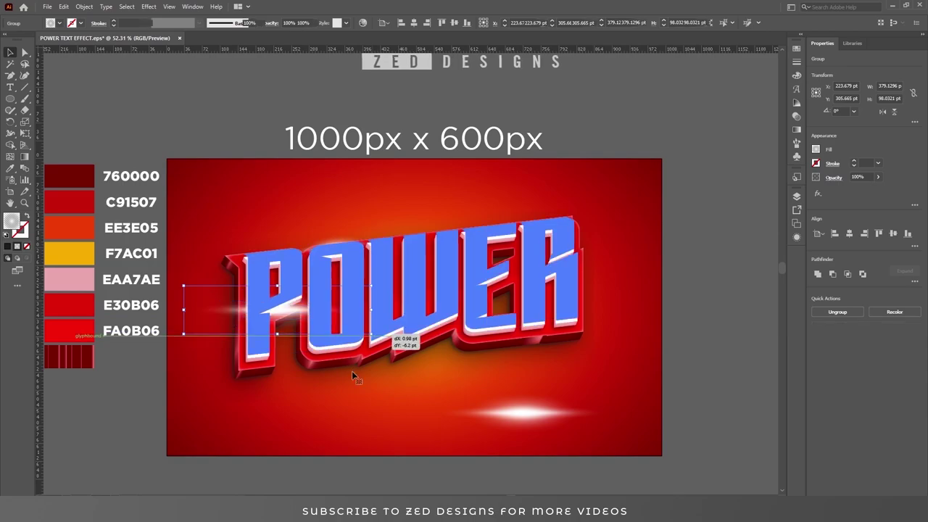
# Rotate the glow copy to the letters' slant and shrink it across the P.
pyautogui.click(377, 338)
pyautogui.click(116, 403)
pyautogui.click(222, 319)
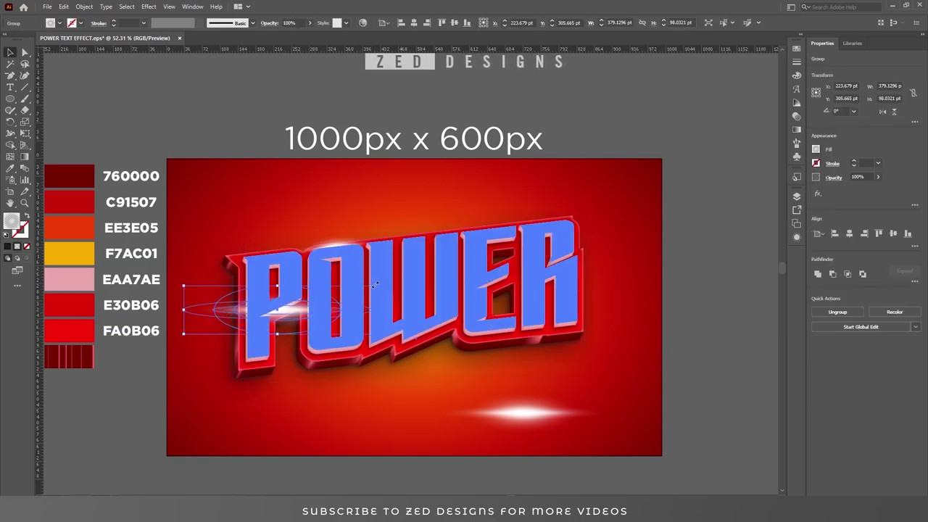
pyautogui.moveTo(376, 277)
pyautogui.mouseDown()
pyautogui.moveTo(367, 252)
pyautogui.moveTo(346, 294)
pyautogui.mouseUp()
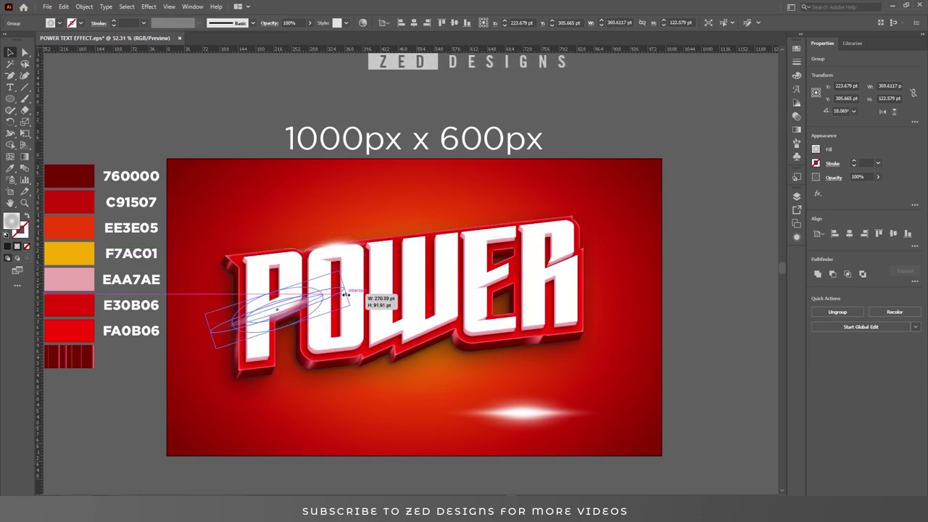
pyautogui.moveTo(329, 383)
pyautogui.mouseDown()
pyautogui.moveTo(421, 378)
pyautogui.moveTo(342, 310)
pyautogui.mouseUp()
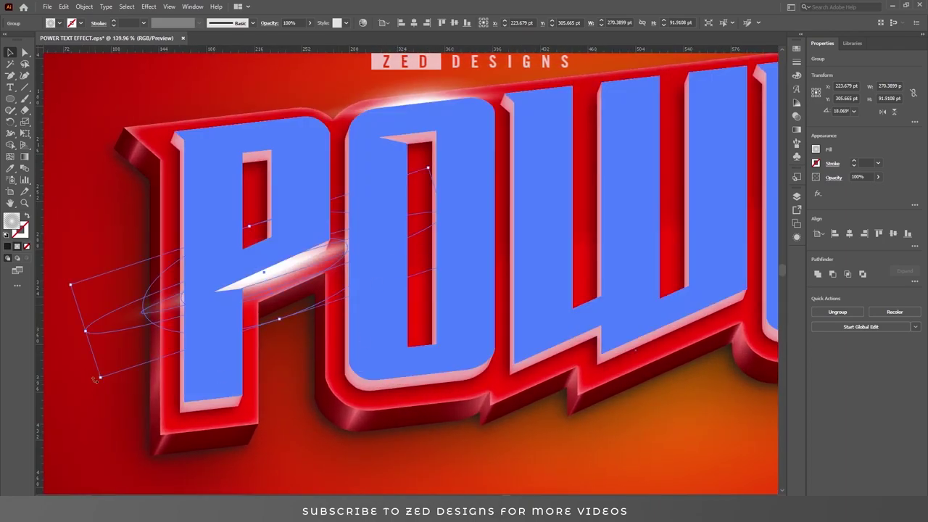
pyautogui.moveTo(95, 380); pyautogui.dragTo(125, 391)
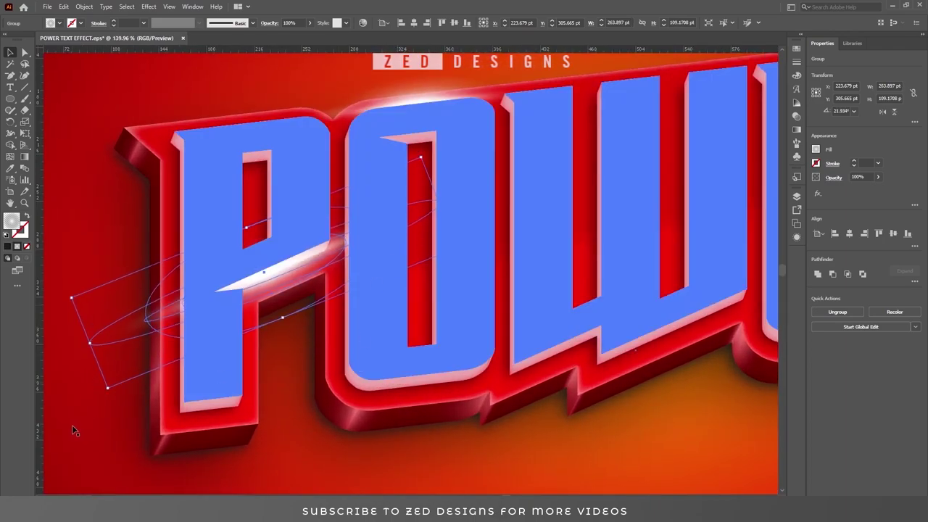
# Nudge the glint over the P and zoom out to check its placement.
pyautogui.click(77, 424)
pyautogui.click(397, 300)
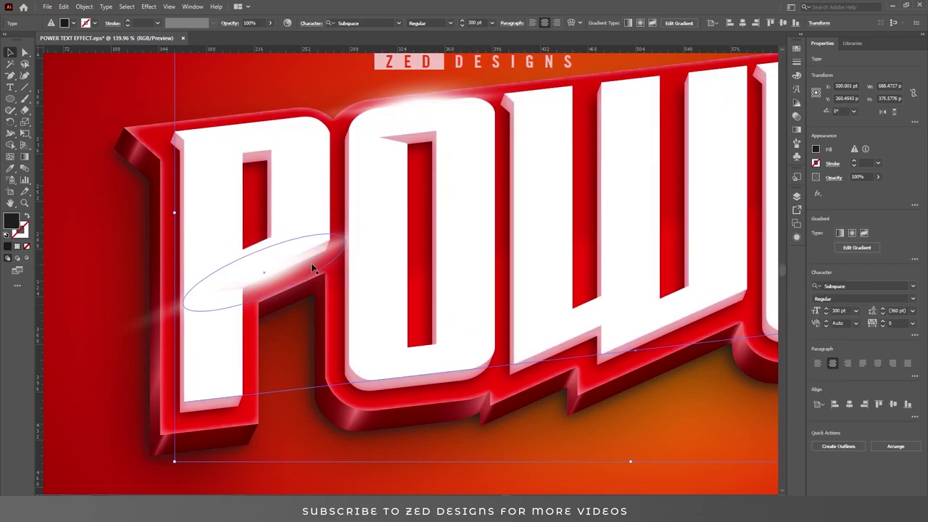
pyautogui.moveTo(315, 255); pyautogui.dragTo(342, 254)
pyautogui.click(337, 253)
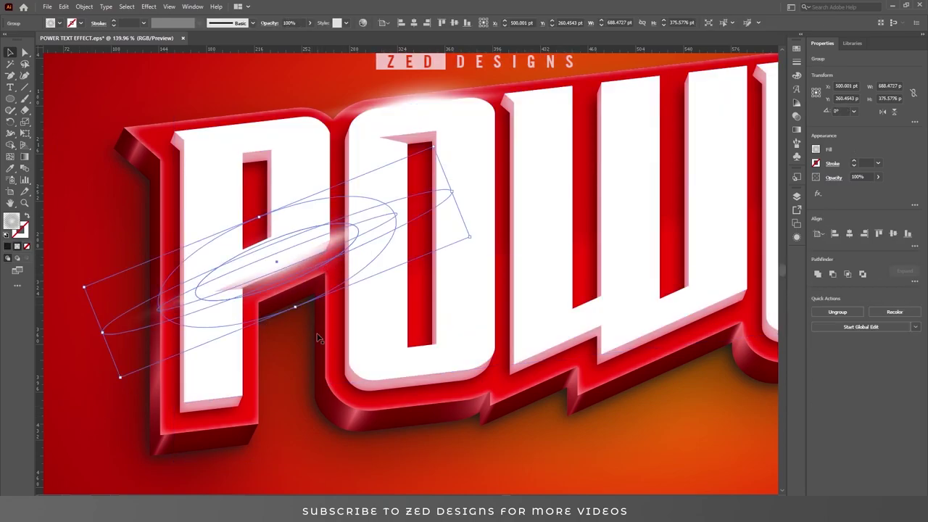
pyautogui.hotkey('ctrl', '-')
pyautogui.hotkey('ctrl', '-')
pyautogui.hotkey('ctrl', 'shift', 'a')
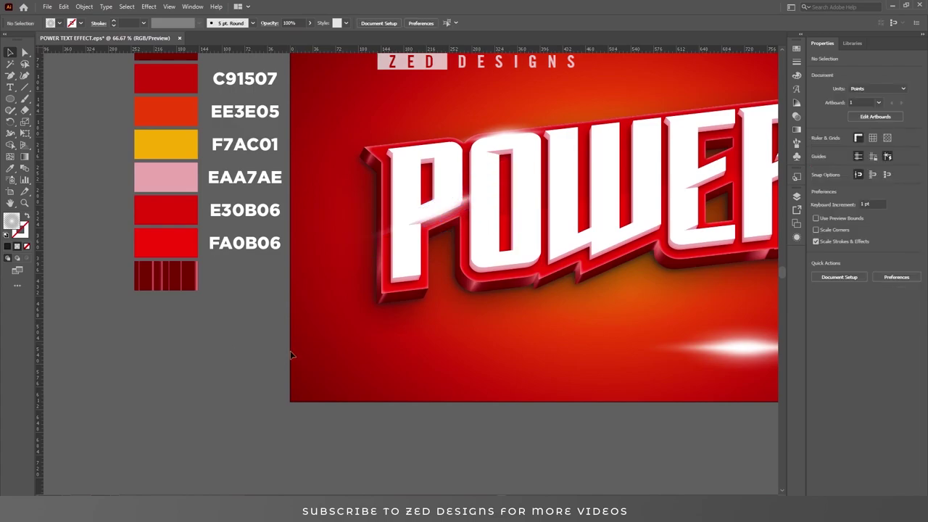
pyautogui.scroll(1, 345, 337)
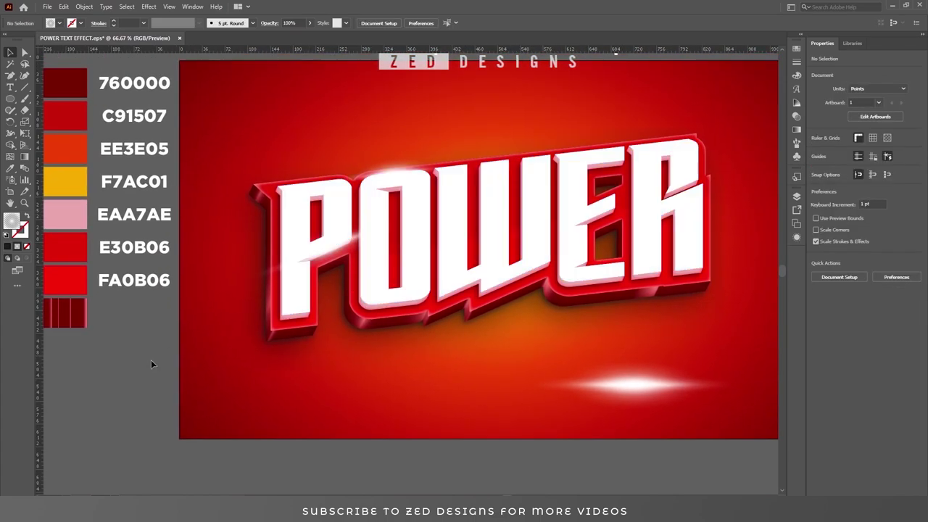
pyautogui.moveTo(332, 248); pyautogui.dragTo(329, 250)
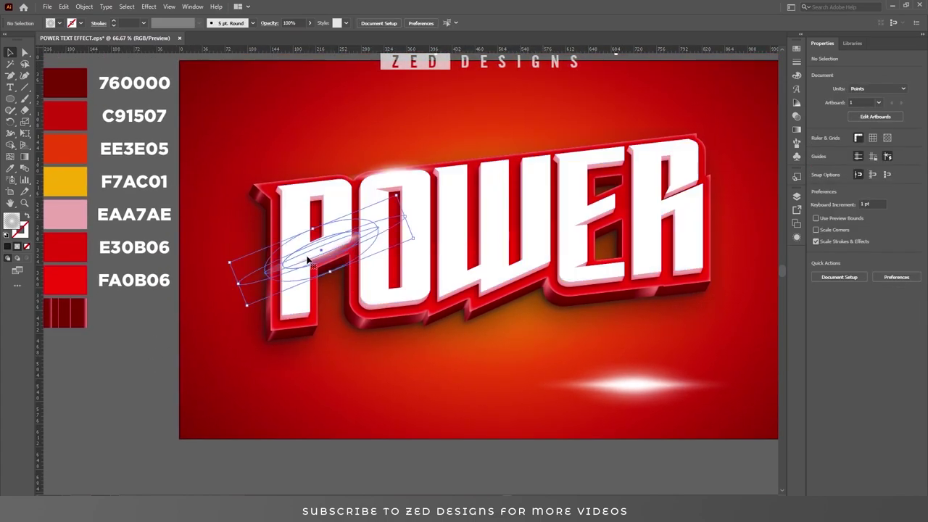
# Refine the glint's rotation and position on the P, then move the wide lower glow up-left.
pyautogui.click(85, 398)
pyautogui.hscroll(1, 307, 386)
pyautogui.hscroll(1, 308, 387)
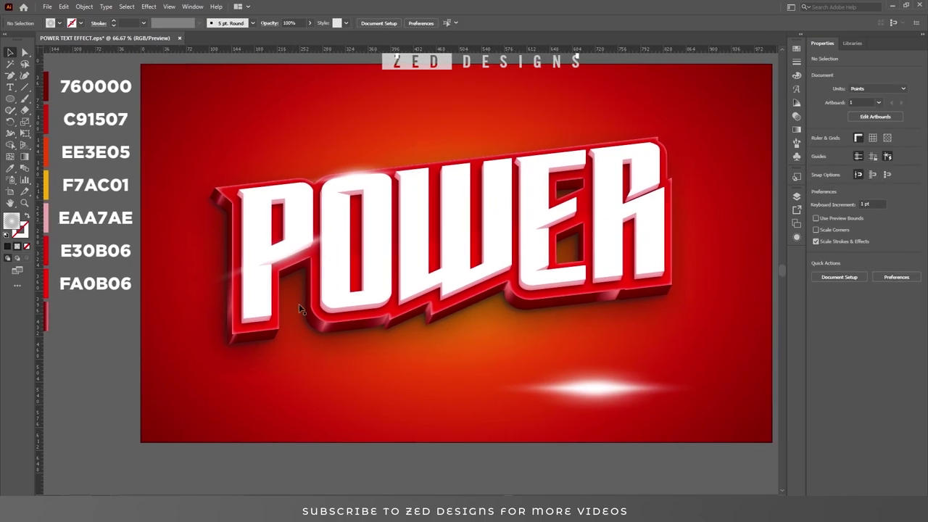
pyautogui.click(297, 250)
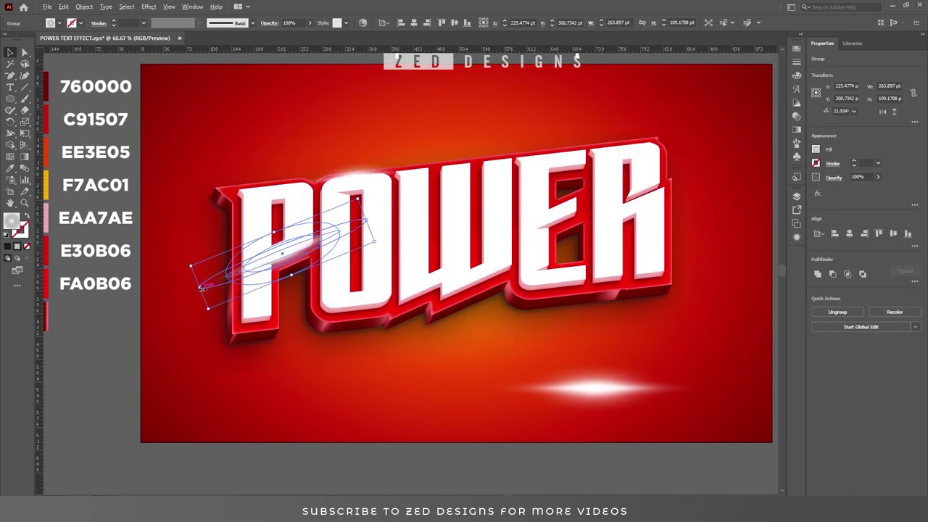
pyautogui.moveTo(196, 290); pyautogui.dragTo(204, 292)
pyautogui.click(85, 348)
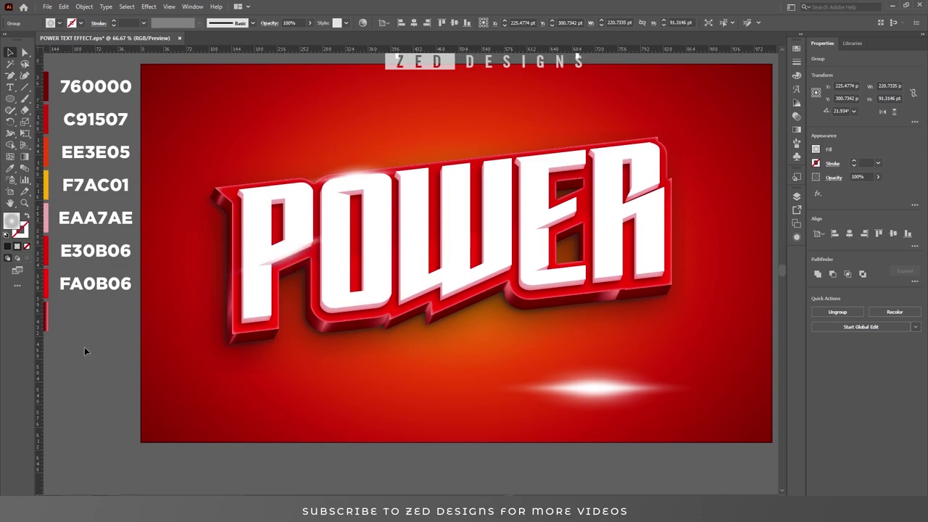
pyautogui.moveTo(295, 252); pyautogui.dragTo(294, 254)
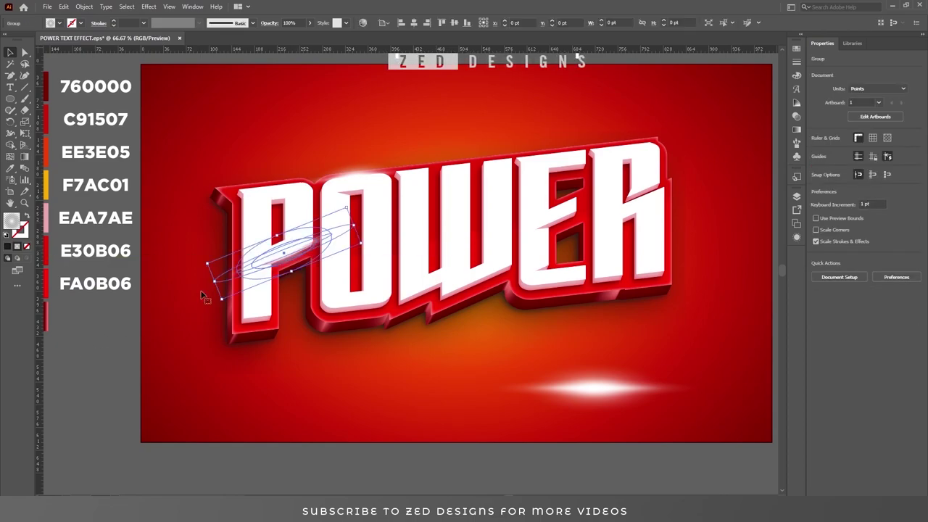
pyautogui.click(93, 348)
pyautogui.moveTo(586, 385); pyautogui.dragTo(498, 361)
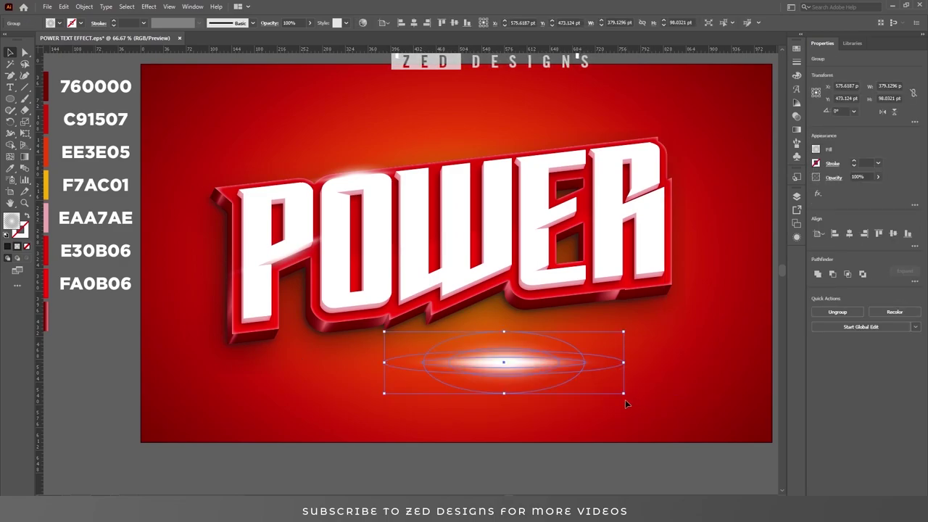
# Rotate the lower glint group about 18° counter-clockwise and shrink it proportionally.
pyautogui.click(624, 396)
pyautogui.click(555, 367)
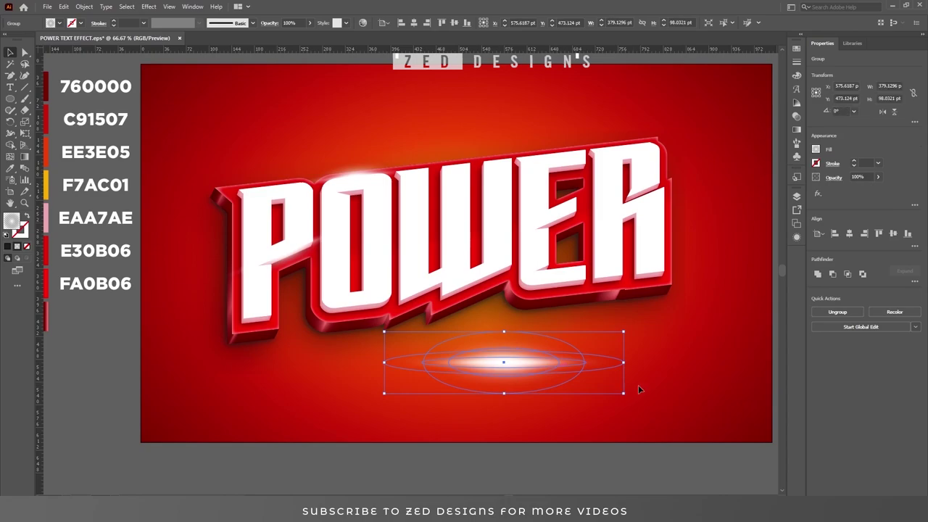
pyautogui.moveTo(629, 361); pyautogui.dragTo(618, 328)
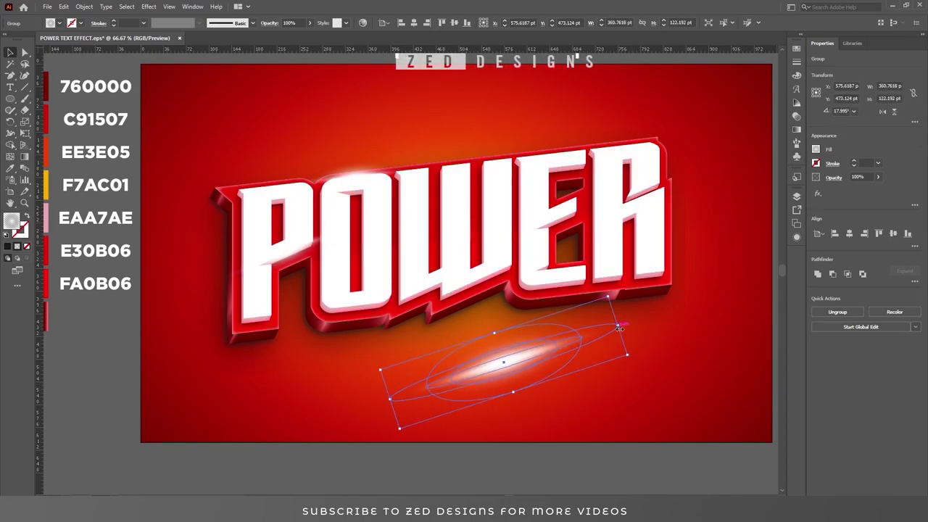
pyautogui.moveTo(620, 328); pyautogui.dragTo(572, 343)
# Set the glint on the lower edge of the W and E, then view the full artboard.
pyautogui.moveTo(506, 341)
pyautogui.mouseDown()
pyautogui.moveTo(478, 280)
pyautogui.moveTo(487, 274)
pyautogui.mouseUp()
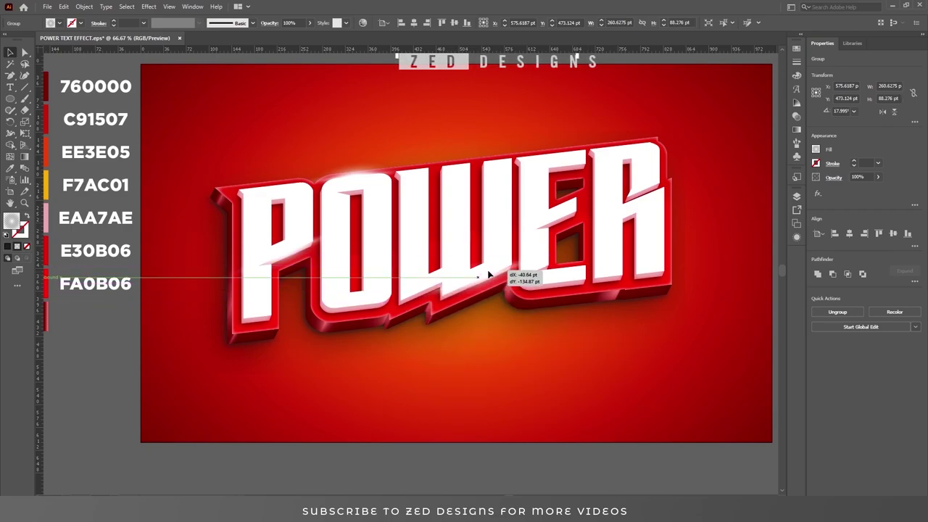
pyautogui.moveTo(488, 274); pyautogui.dragTo(489, 276)
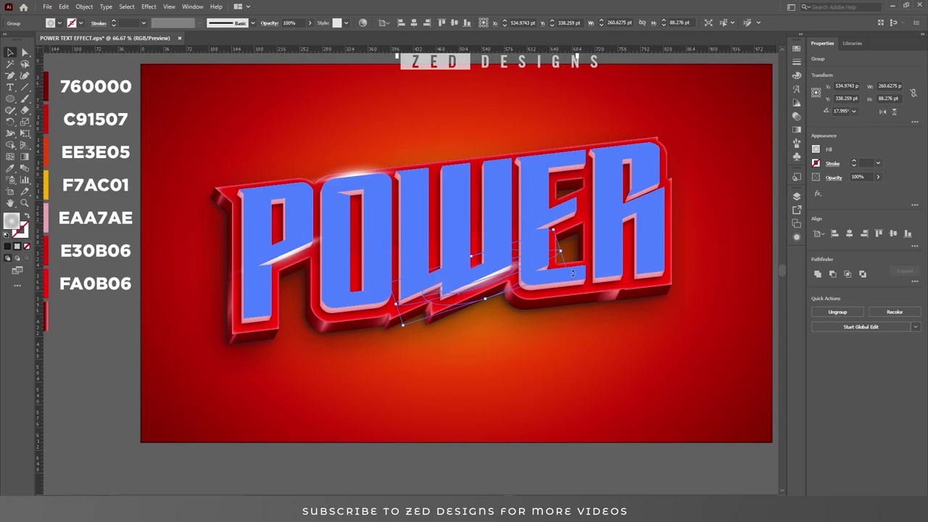
pyautogui.click(518, 459)
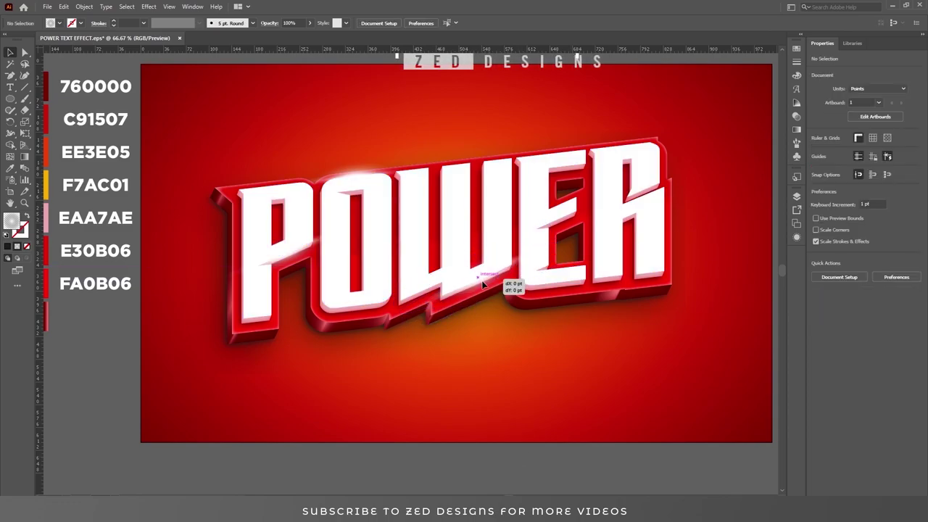
pyautogui.click(496, 287)
pyautogui.click(524, 462)
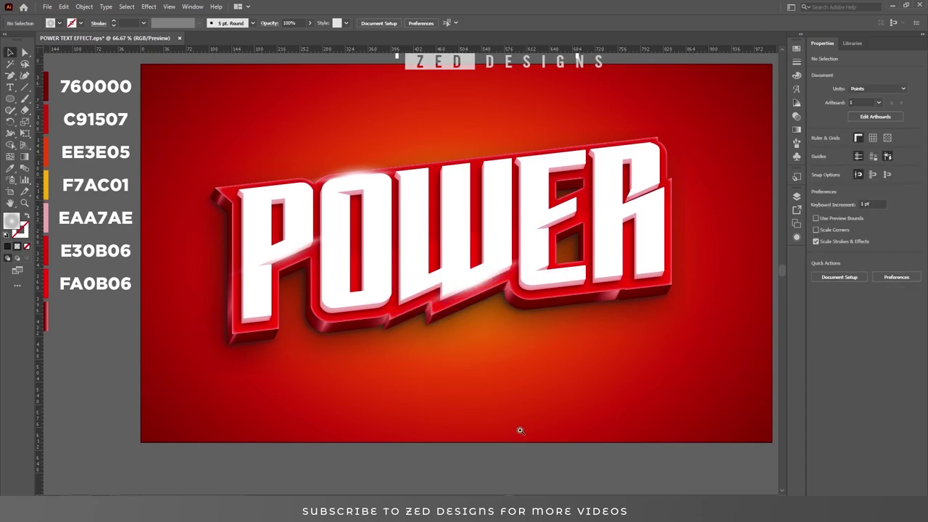
pyautogui.keyDown('alt'); pyautogui.click(506, 305); pyautogui.keyUp('alt')
pyautogui.moveTo(425, 237); pyautogui.dragTo(447, 293)
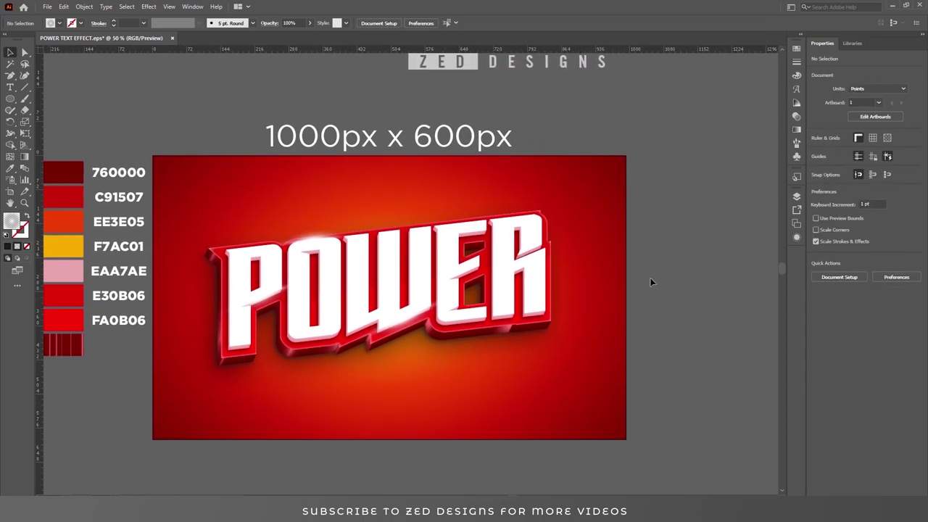
# Switch to the Ellipse tool and apply the White, Black preset gradient.
pyautogui.click(11, 100)
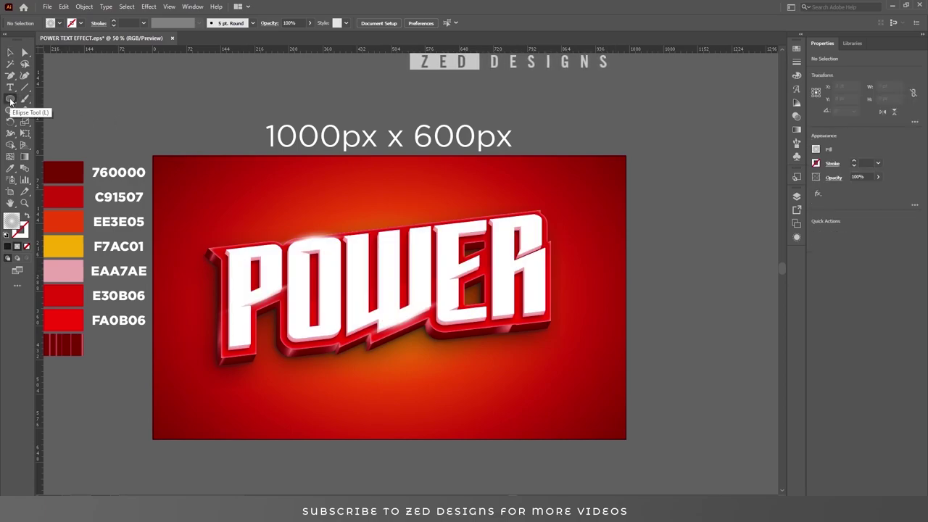
pyautogui.click(796, 129)
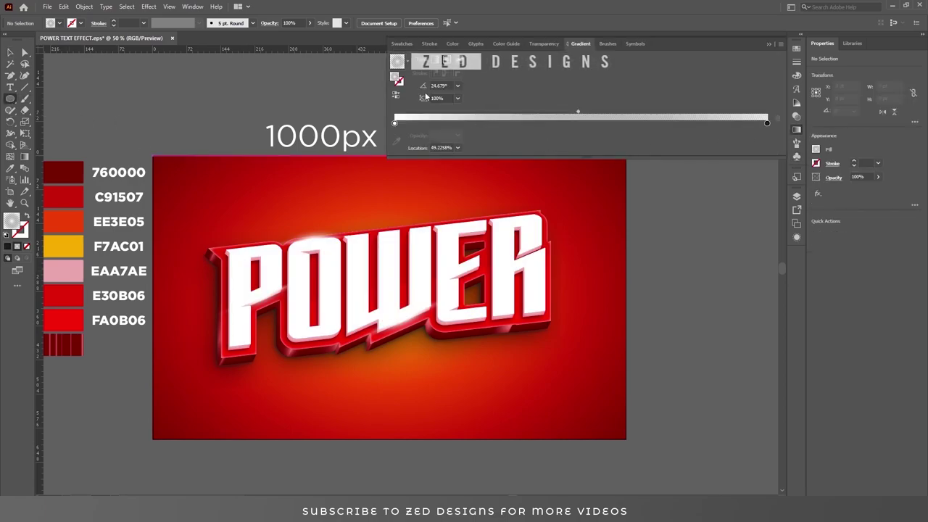
pyautogui.click(408, 67)
pyautogui.click(396, 81)
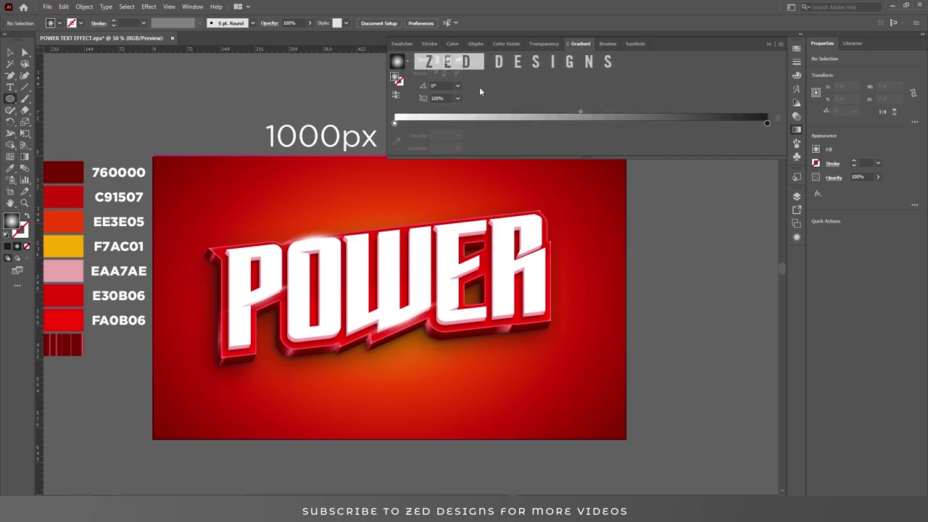
# Make the left gradient stop yellow FFDA00 and the right stop 0% opacity.
pyautogui.doubleClick(394, 123)
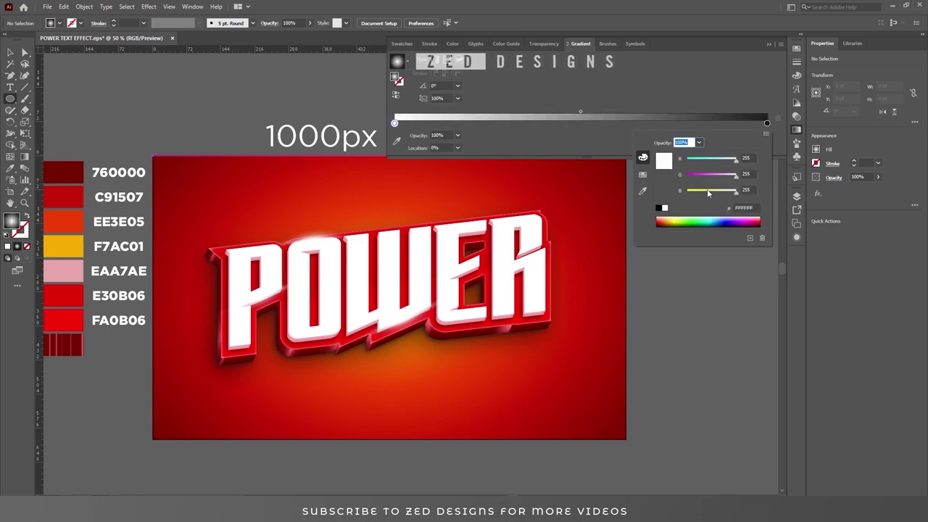
pyautogui.moveTo(708, 193)
pyautogui.mouseDown()
pyautogui.moveTo(697, 192)
pyautogui.moveTo(728, 179)
pyautogui.mouseUp()
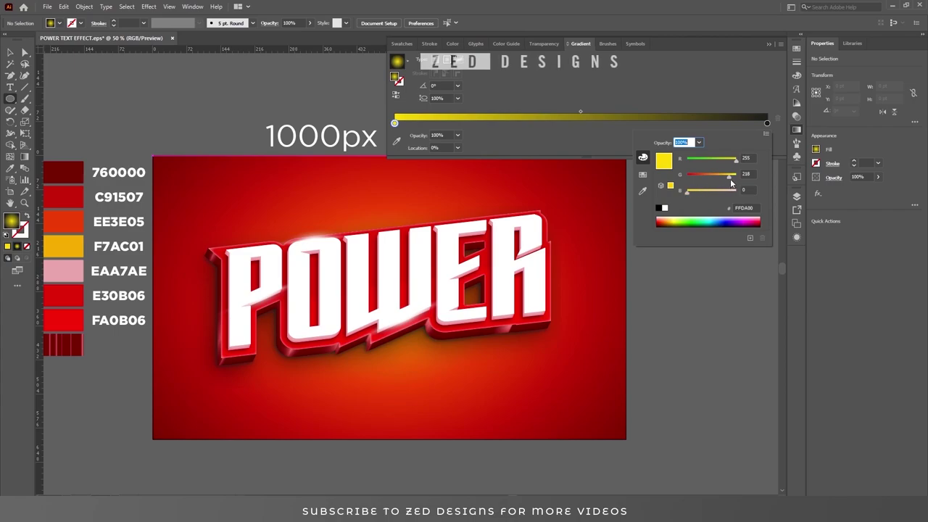
pyautogui.click(747, 101)
pyautogui.click(765, 121)
pyautogui.click(457, 135)
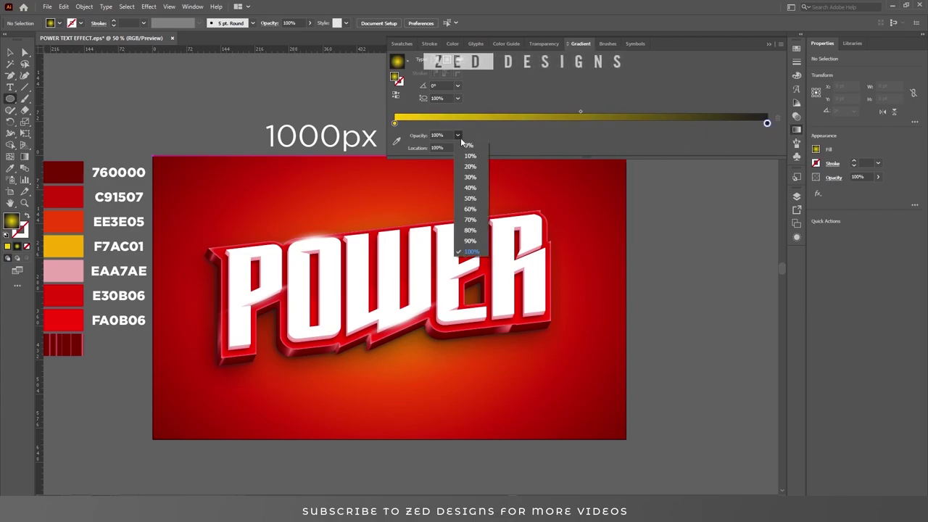
pyautogui.click(464, 146)
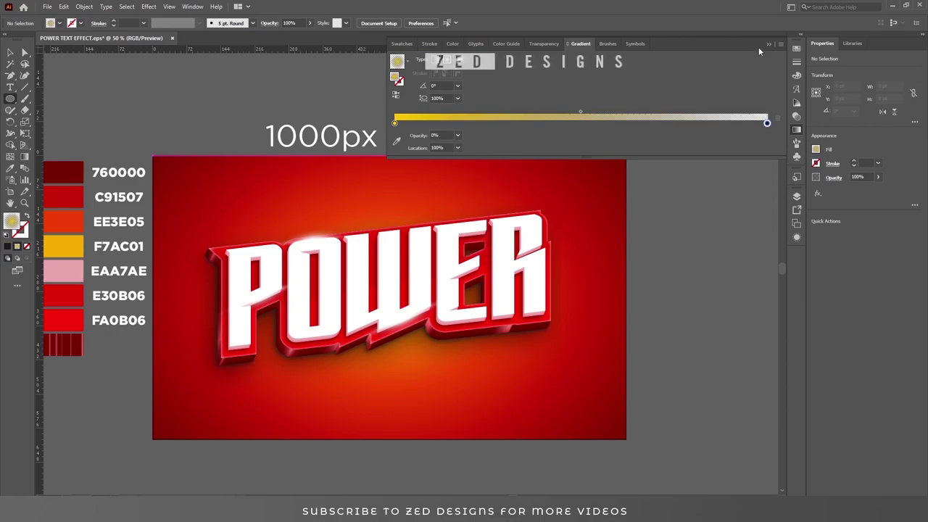
pyautogui.click(768, 44)
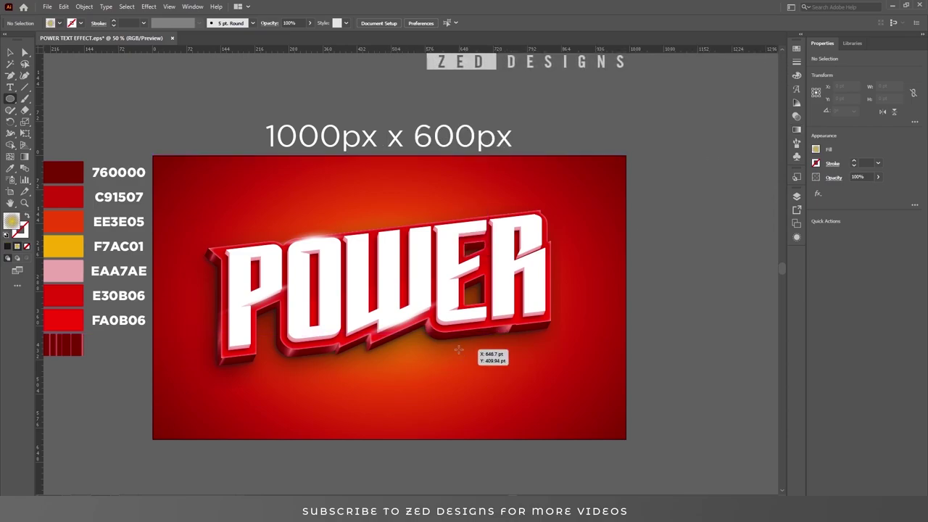
# Draw a gradient circle at the artboard's lower right and set its blend mode to Screen.
pyautogui.moveTo(458, 349); pyautogui.dragTo(579, 469)
pyautogui.press('v')
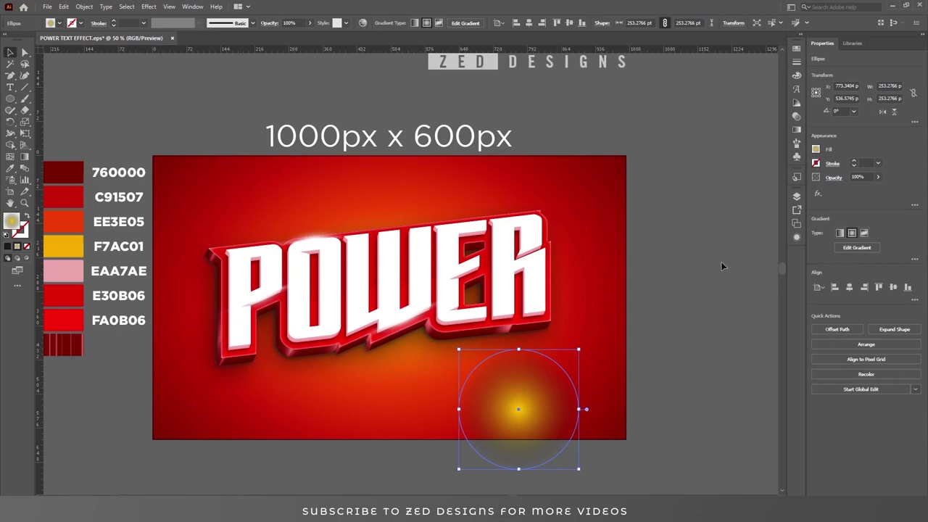
pyautogui.click(799, 132)
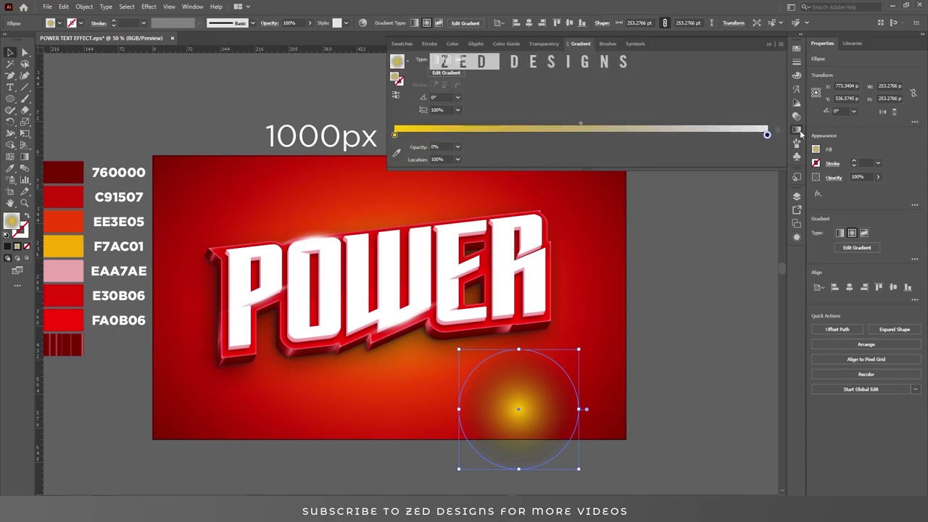
pyautogui.click(800, 130)
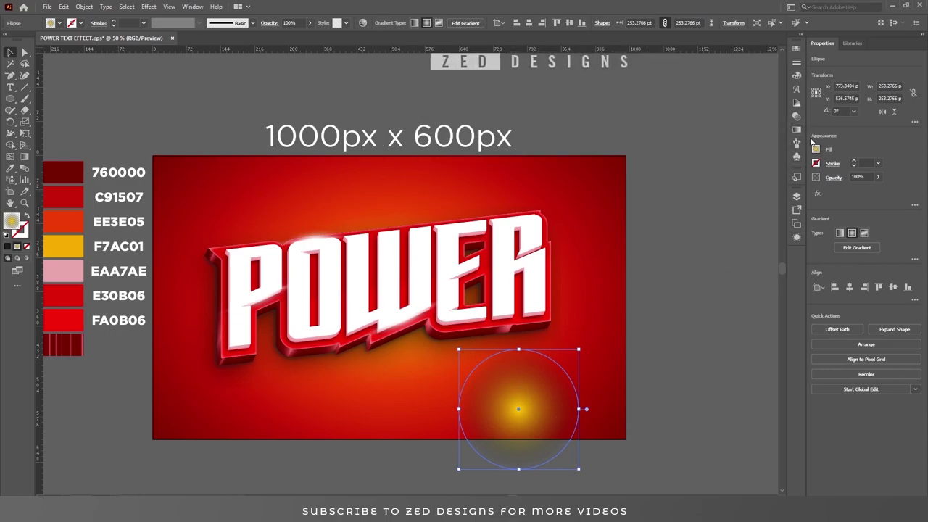
pyautogui.click(834, 178)
pyautogui.click(765, 195)
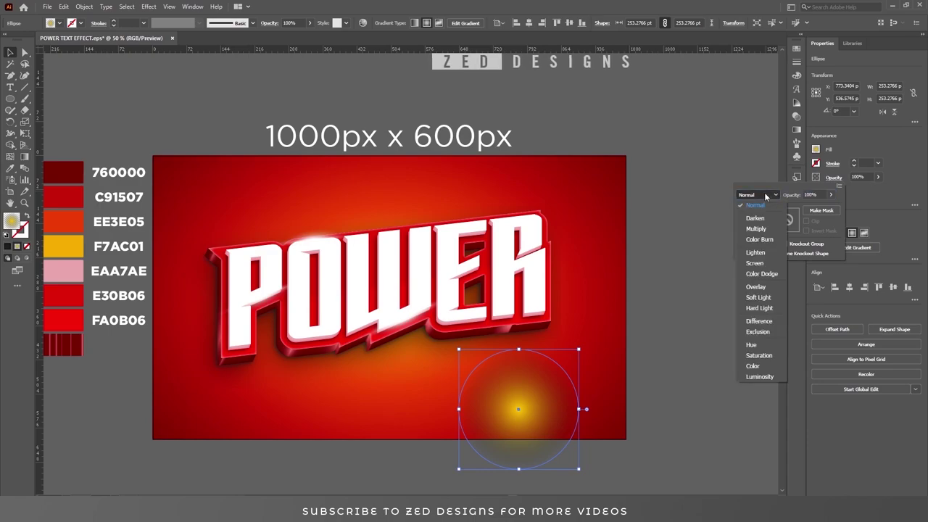
pyautogui.click(755, 261)
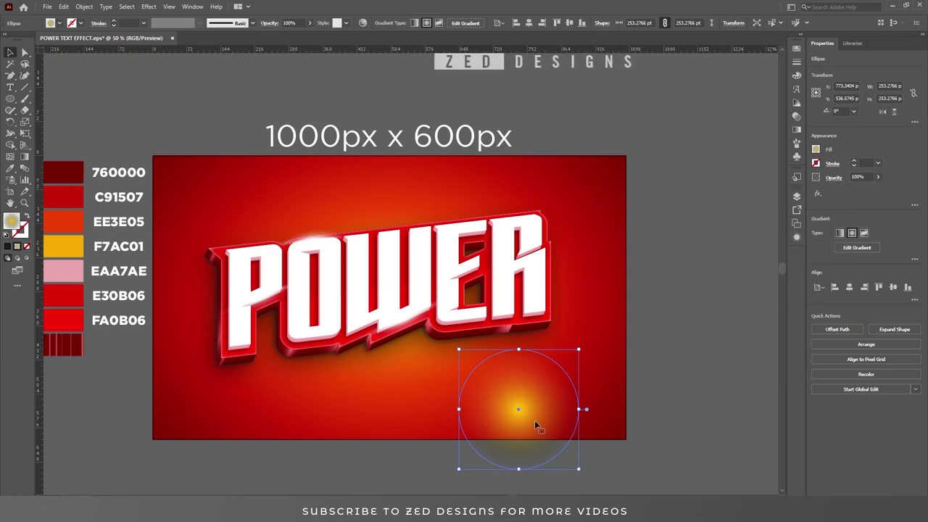
# Move the glow circle to the R's right end and send it backward behind the R.
pyautogui.moveTo(537, 426); pyautogui.dragTo(559, 328)
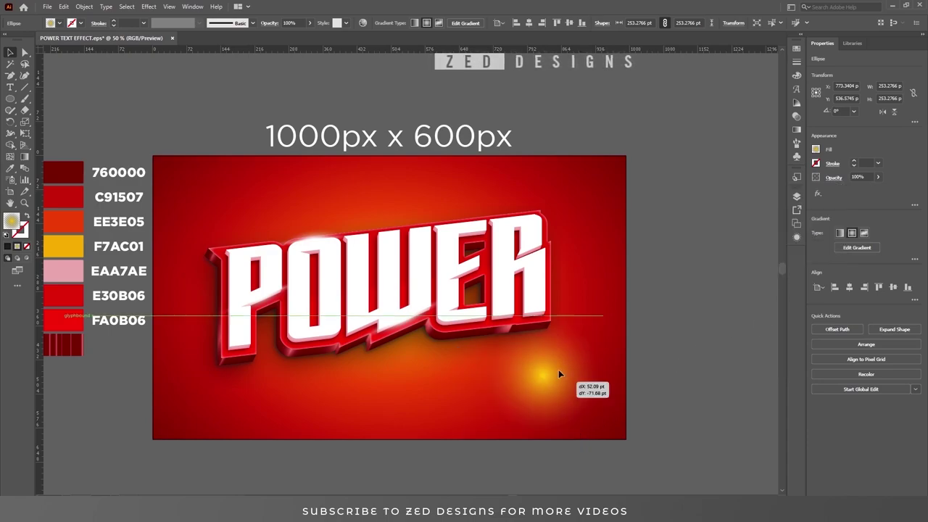
pyautogui.moveTo(559, 329); pyautogui.dragTo(555, 327)
pyautogui.rightClick(551, 325)
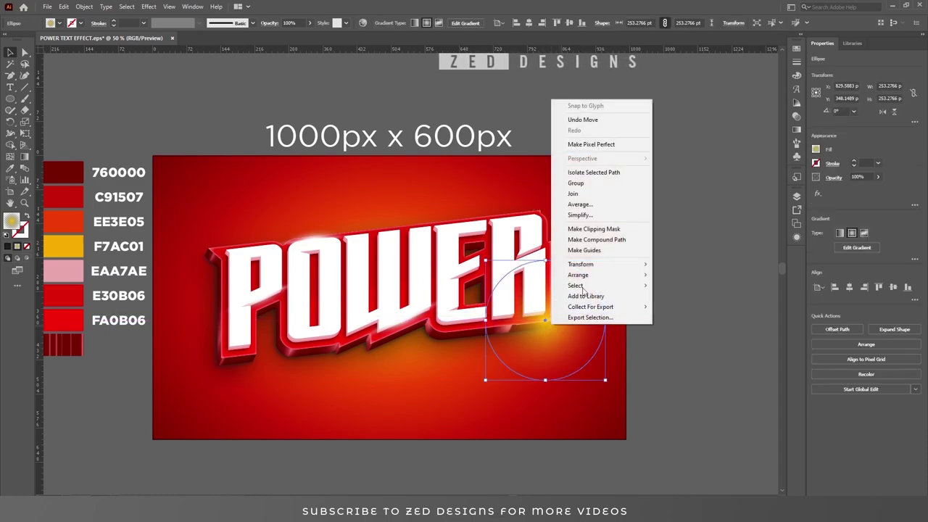
pyautogui.click(682, 296)
pyautogui.click(568, 323)
pyautogui.click(694, 309)
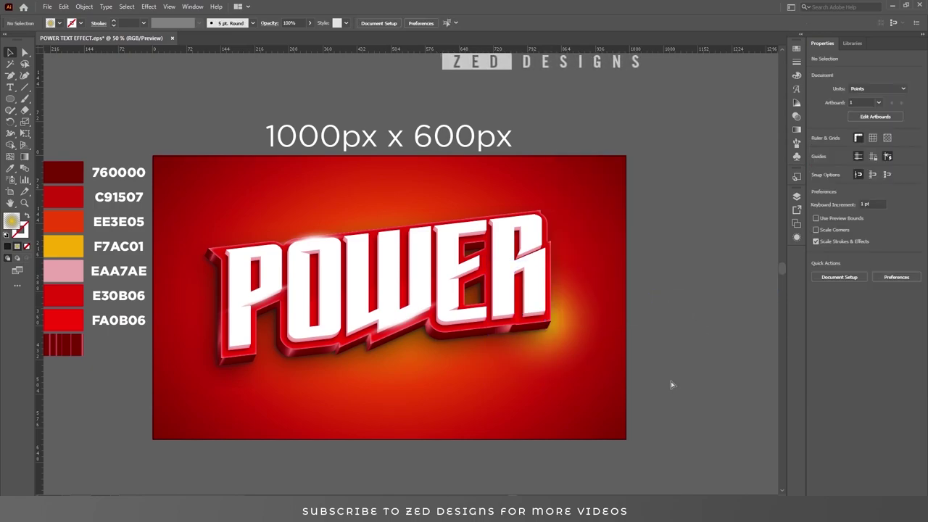
# Nudge the glow circle behind the R slightly down and right.
pyautogui.scroll(2, 646, 404)
pyautogui.scroll(2, 645, 404)
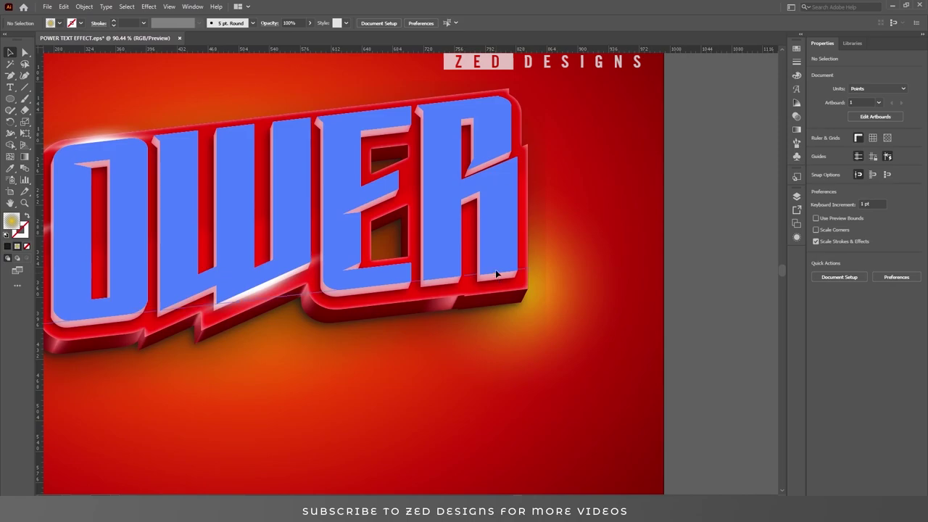
pyautogui.click(497, 269)
pyautogui.click(719, 299)
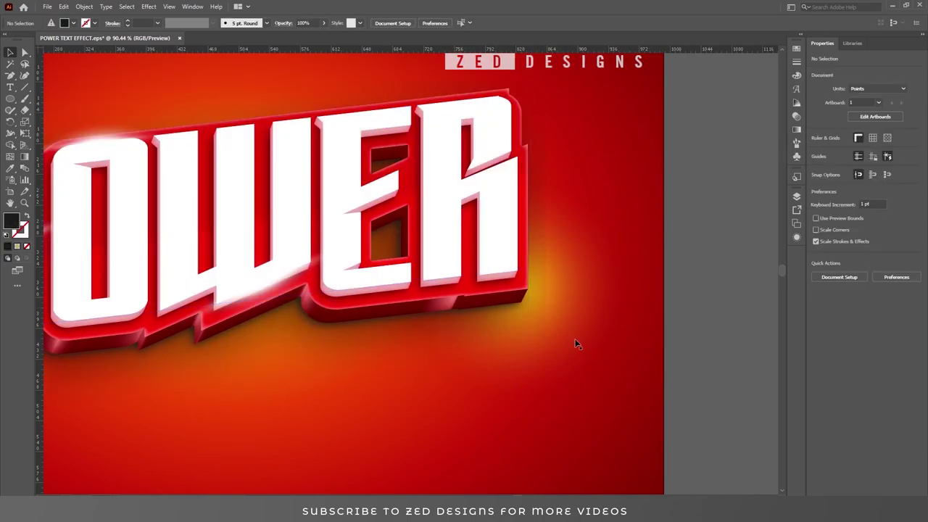
pyautogui.click(557, 286)
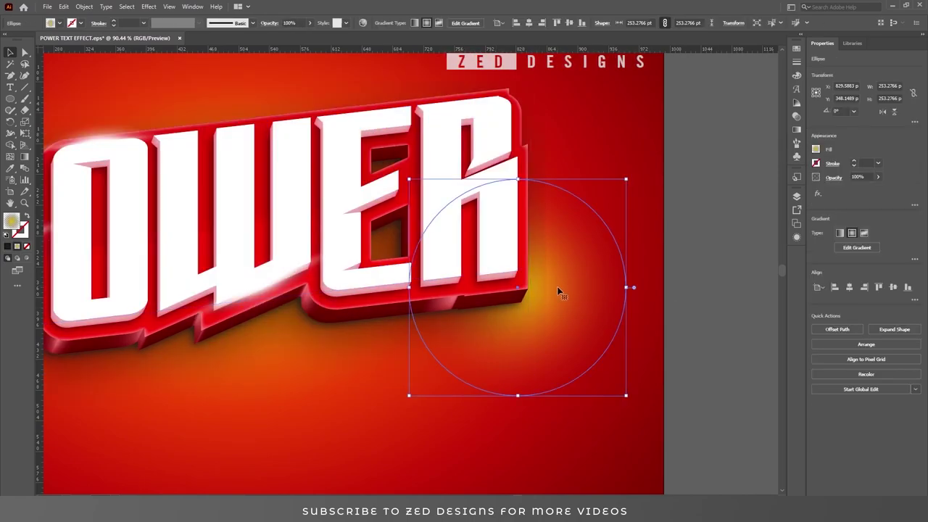
pyautogui.moveTo(558, 290); pyautogui.dragTo(561, 293)
# Lower the glow circle's opacity to 68%.
pyautogui.scroll(-2, 507, 282)
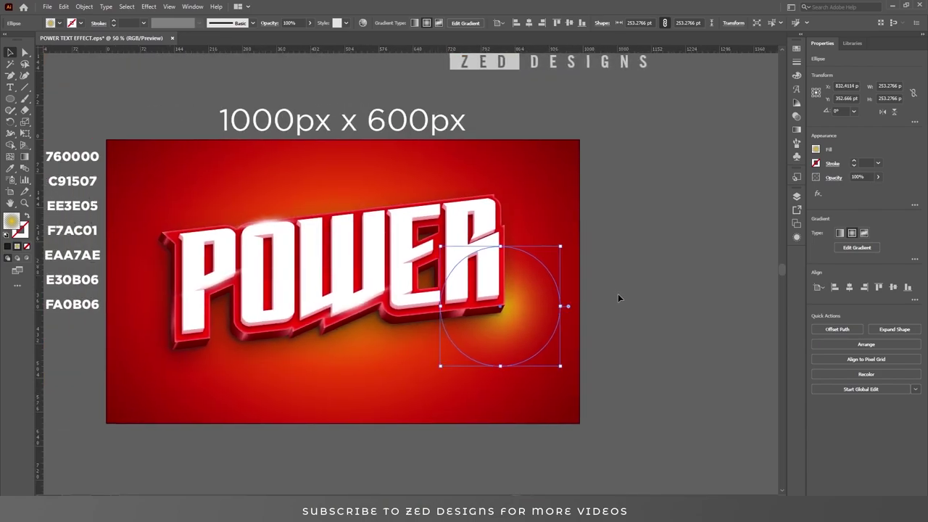
pyautogui.click(835, 179)
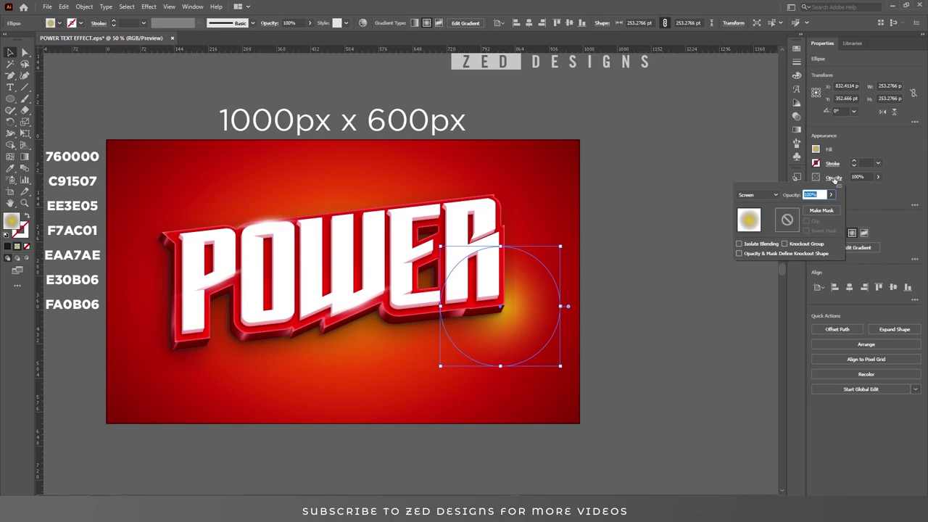
pyautogui.click(829, 194)
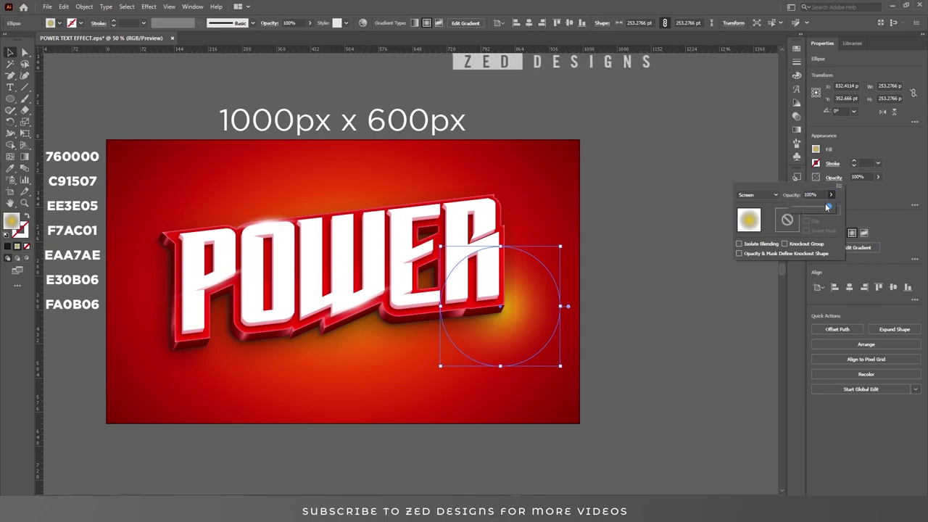
pyautogui.moveTo(817, 209); pyautogui.dragTo(817, 209)
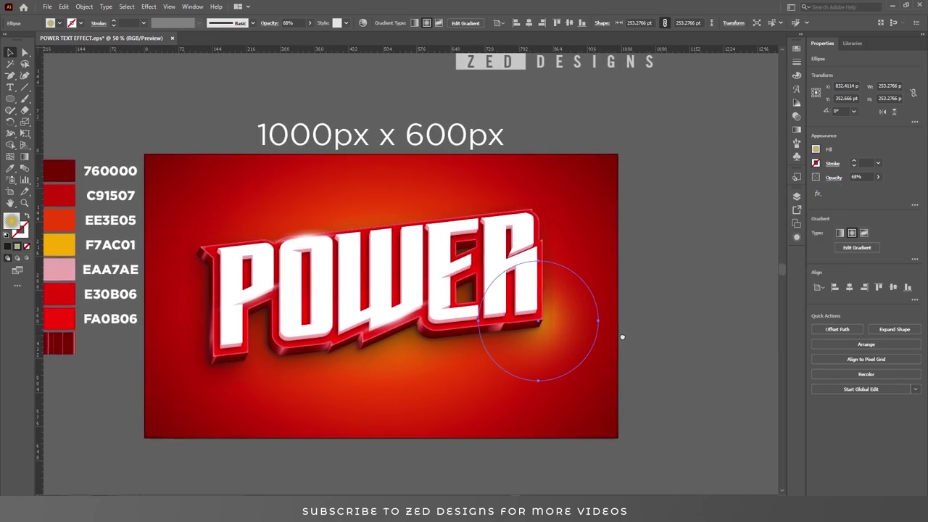
# Change the Gaussian Blur radius on POWER's bottom dark shadow fill to 20 pixels.
pyautogui.click(444, 271)
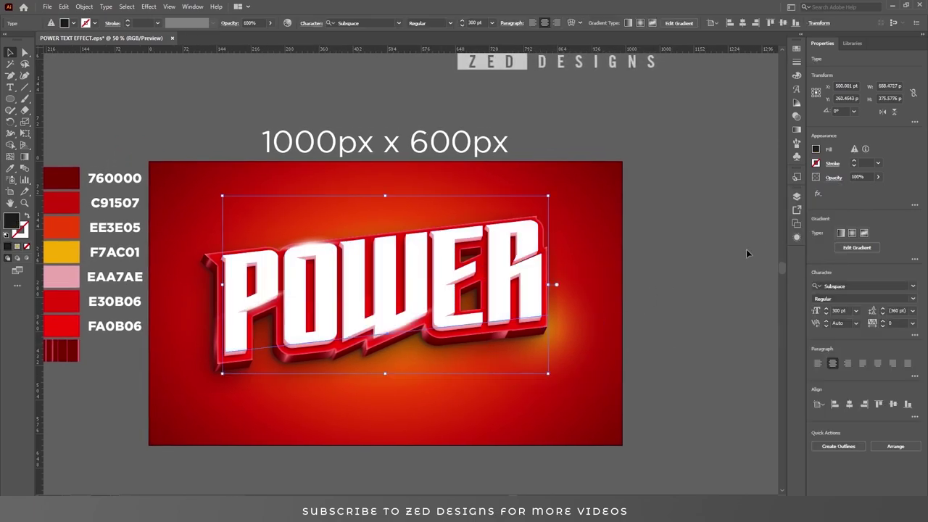
pyautogui.click(796, 237)
pyautogui.click(742, 306)
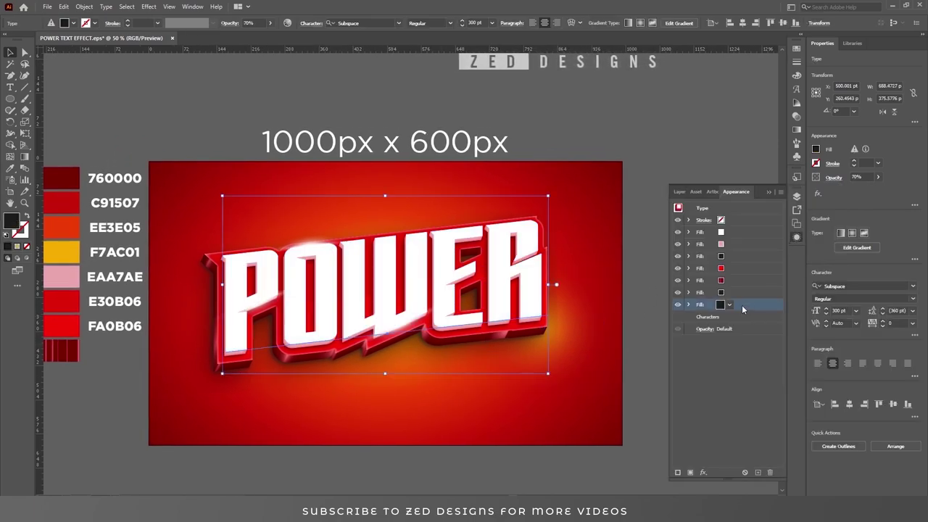
pyautogui.click(689, 305)
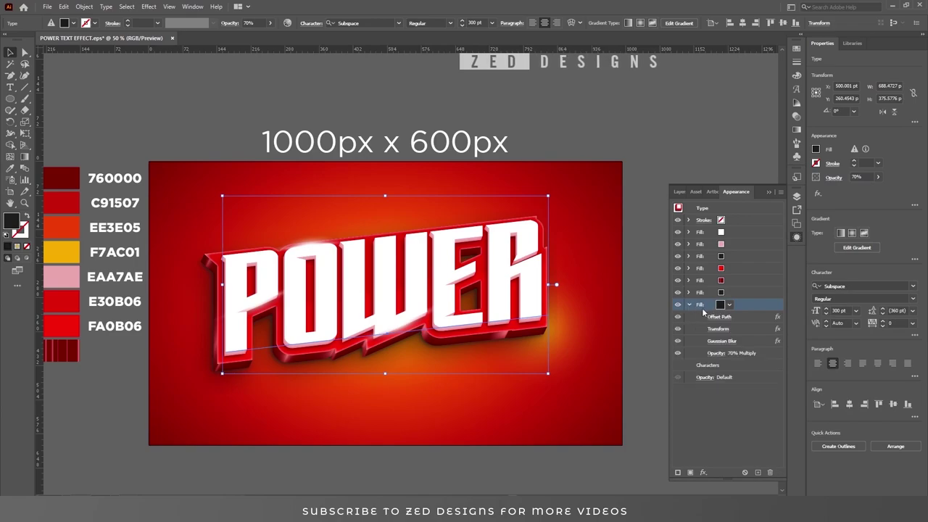
pyautogui.click(718, 341)
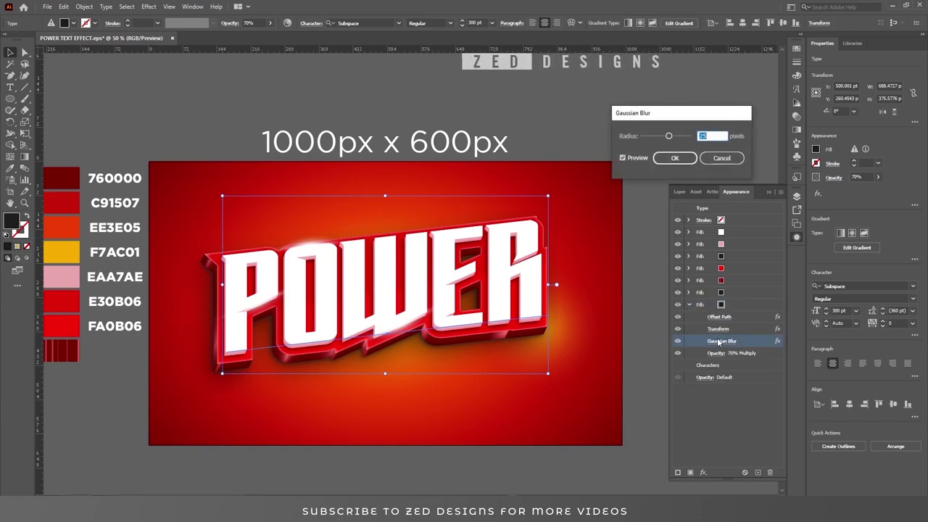
pyautogui.press('Tab')
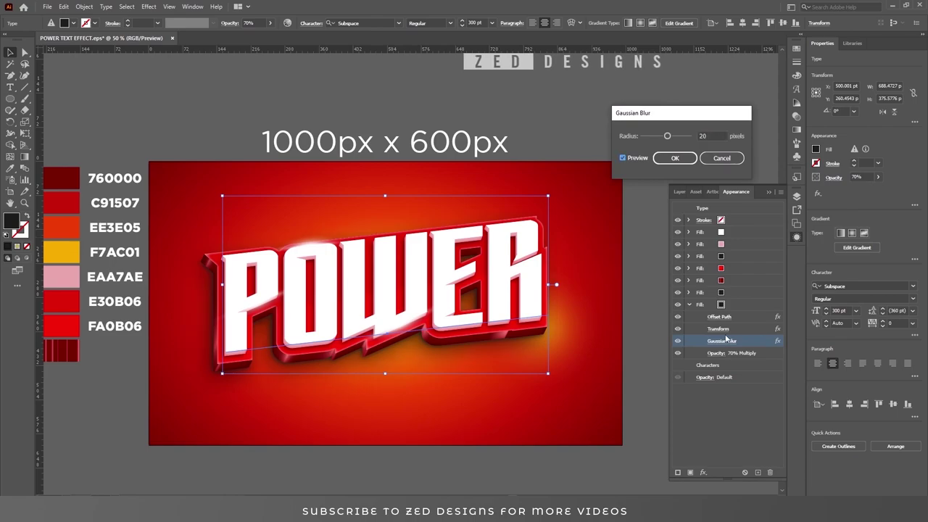
pyautogui.click(688, 158)
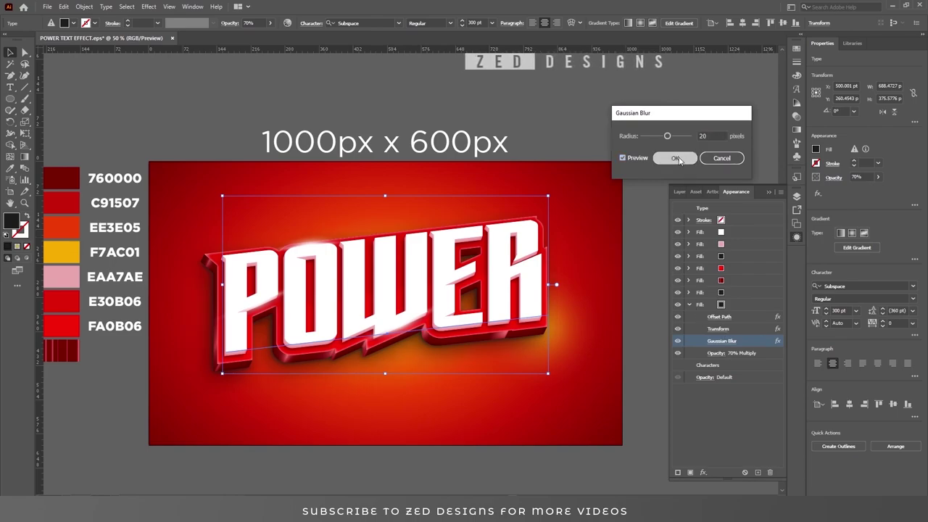
pyautogui.click(768, 192)
pyautogui.click(692, 281)
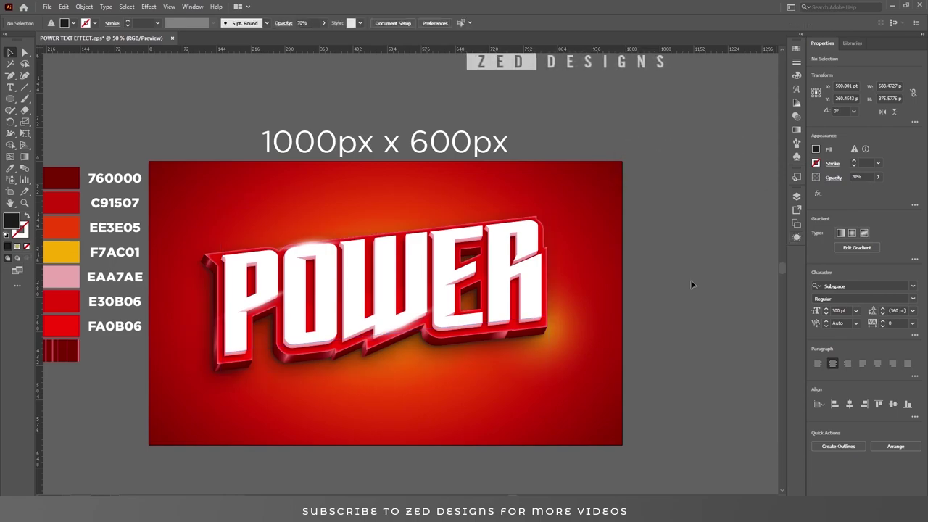
pyautogui.click(561, 338)
# Shift the glow circle slightly lower, then paste a copy behind the P's top-left.
pyautogui.moveTo(559, 328); pyautogui.dragTo(558, 332)
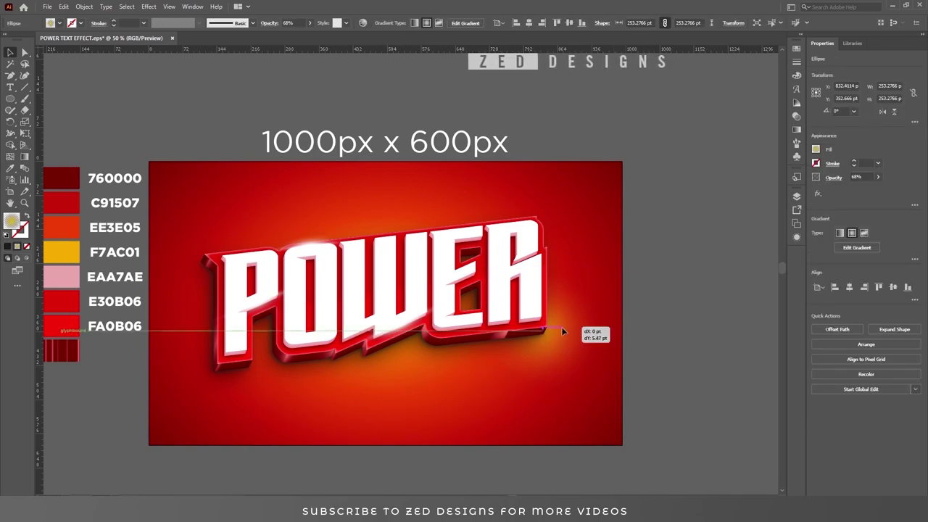
pyautogui.click(64, 7)
pyautogui.click(79, 53)
pyautogui.click(64, 7)
pyautogui.click(80, 64)
pyautogui.moveTo(575, 358)
pyautogui.mouseDown()
pyautogui.moveTo(261, 367)
pyautogui.moveTo(243, 260)
pyautogui.mouseUp()
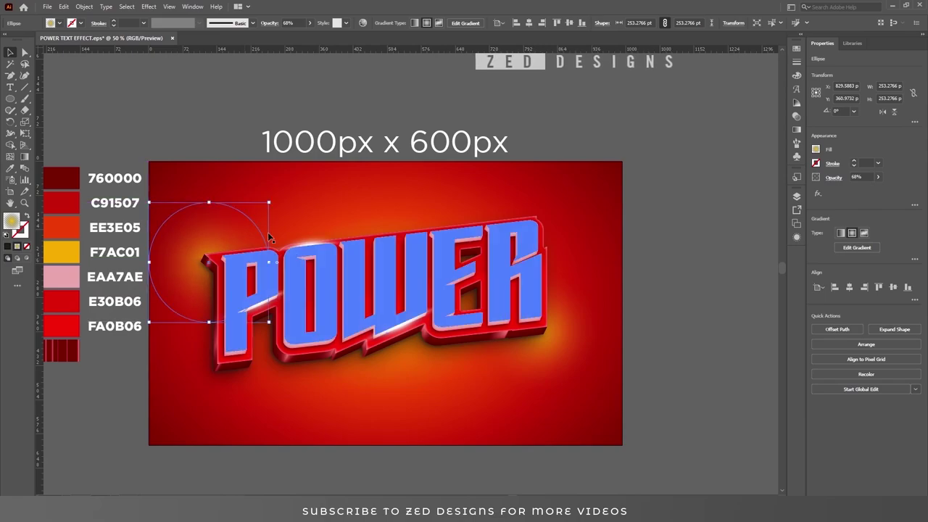
pyautogui.click(216, 116)
# Paste another glow copy in front and place it beneath the middle of POWER.
pyautogui.click(208, 237)
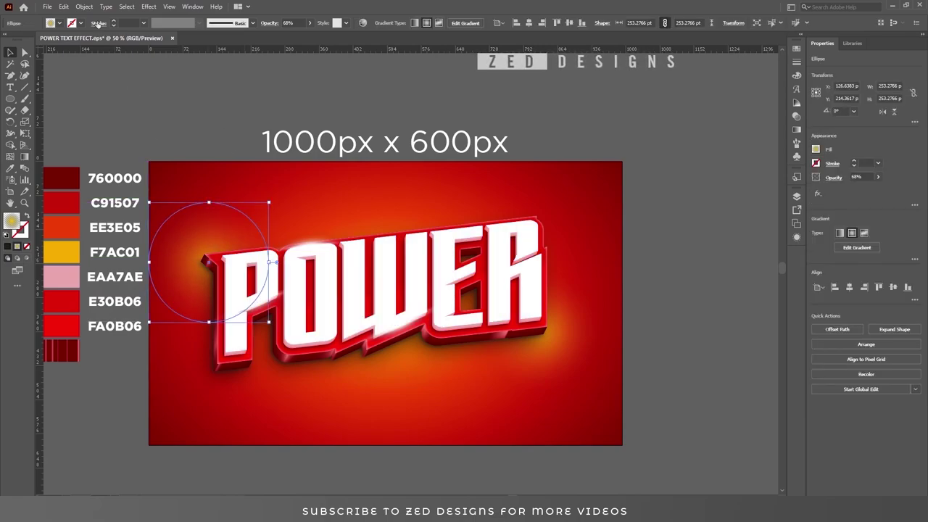
pyautogui.click(64, 6)
pyautogui.click(78, 53)
pyautogui.click(63, 6)
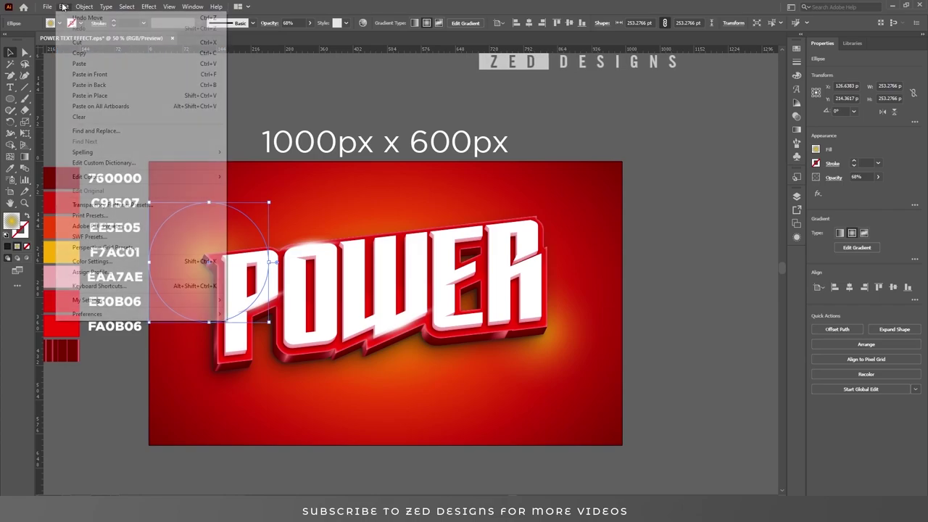
pyautogui.click(91, 74)
pyautogui.moveTo(195, 234)
pyautogui.mouseDown()
pyautogui.moveTo(350, 304)
pyautogui.moveTo(314, 330)
pyautogui.mouseUp()
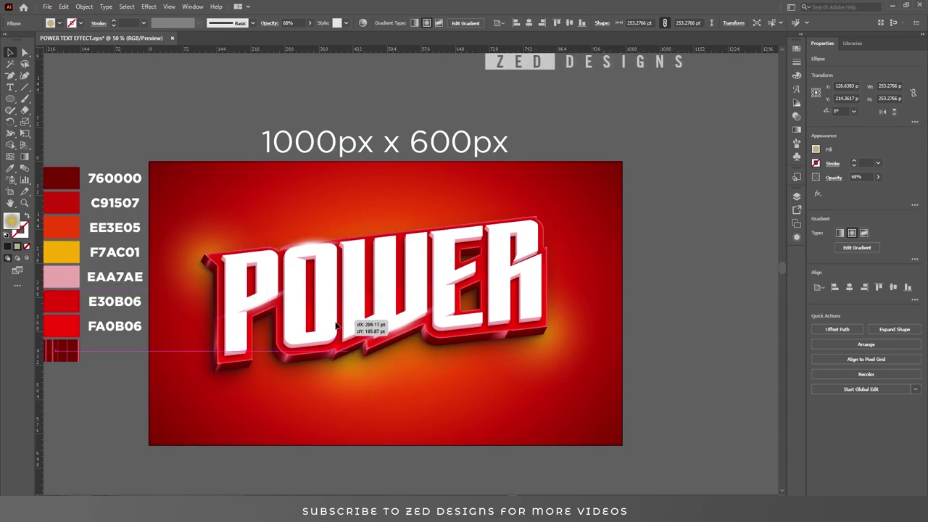
pyautogui.moveTo(314, 330); pyautogui.dragTo(312, 326)
pyautogui.click(708, 305)
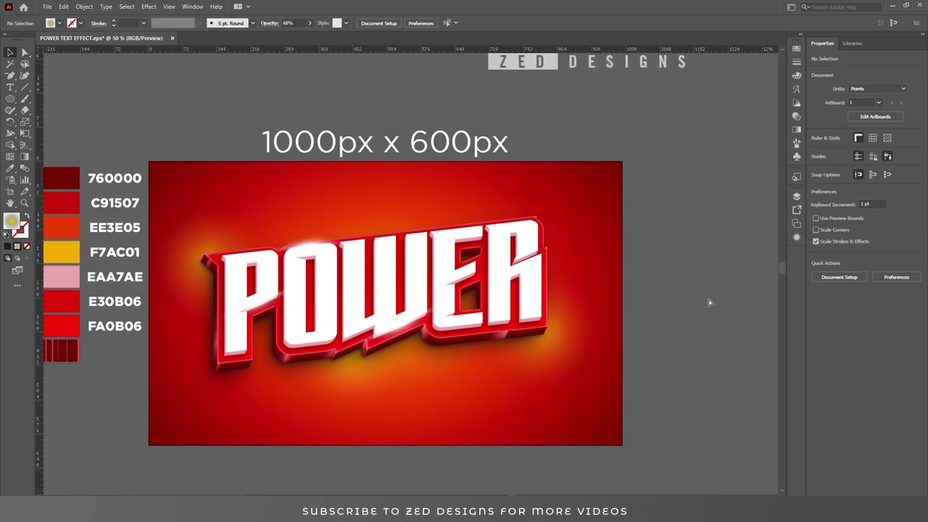
pyautogui.hotkey('ctrl', '0')
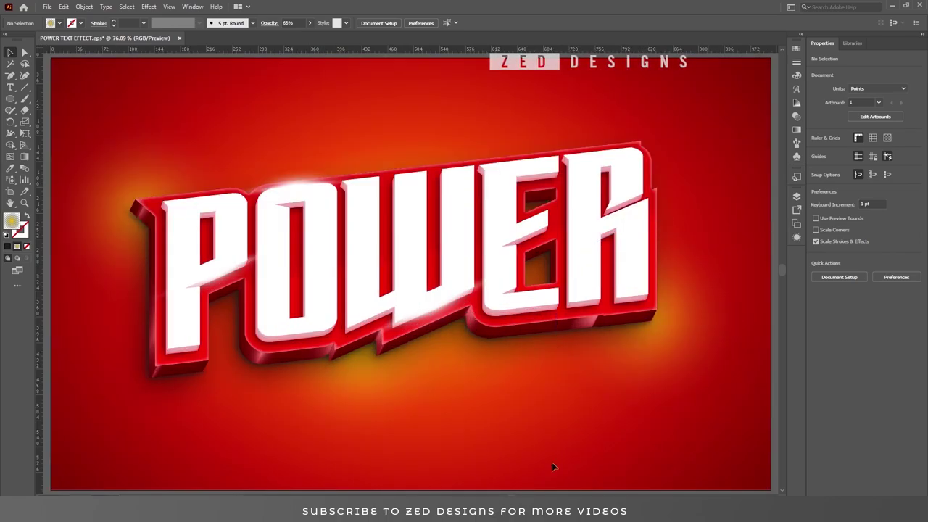